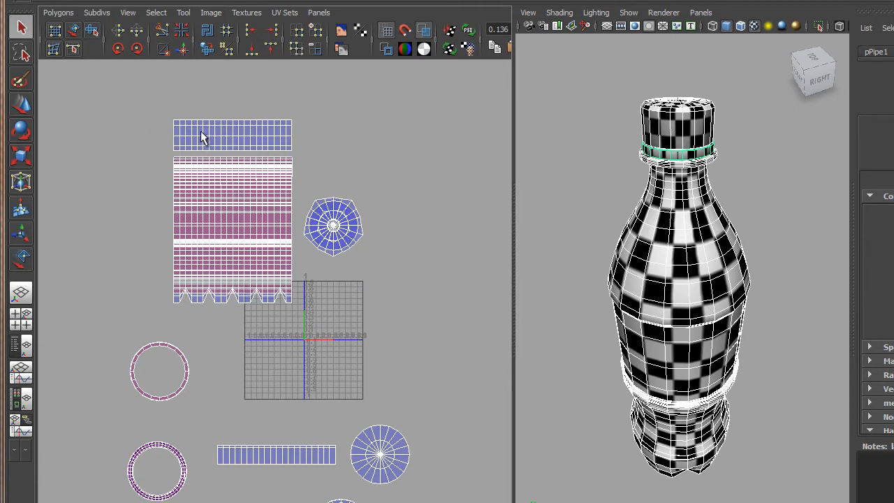
Select the label strip's UV shell above the body shell and lay it out into region with uniform scale, no rotation and 0.3 percentage space.
{"action": "left_click", "coordinate": [75, 31]}
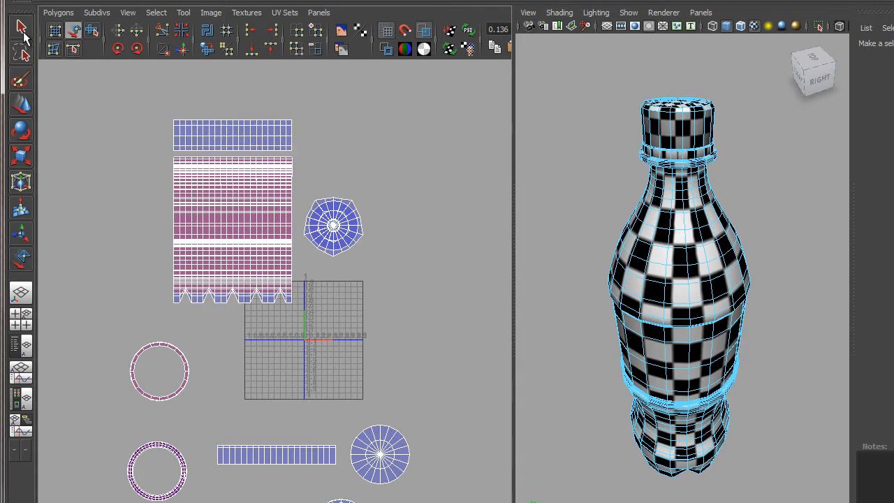
{"action": "left_click", "coordinate": [243, 144]}
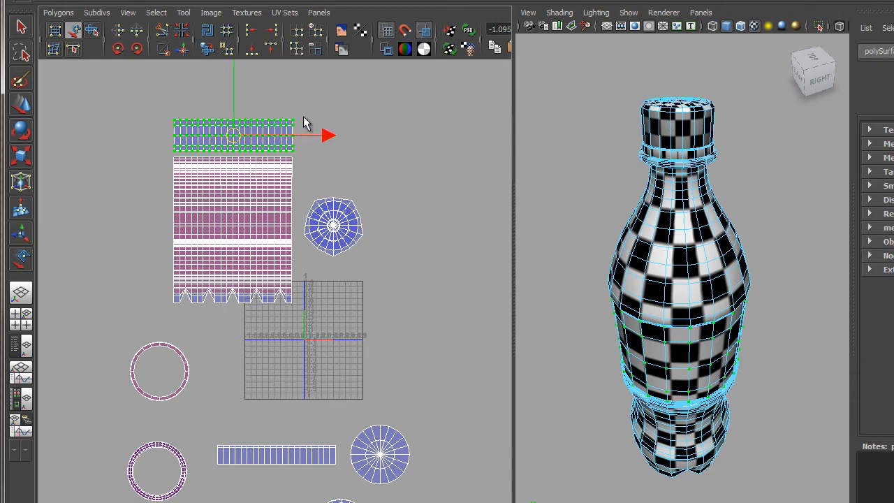
{"action": "left_click_drag", "start_coordinate": [623, 322], "coordinate": [656, 307], "text": "alt"}
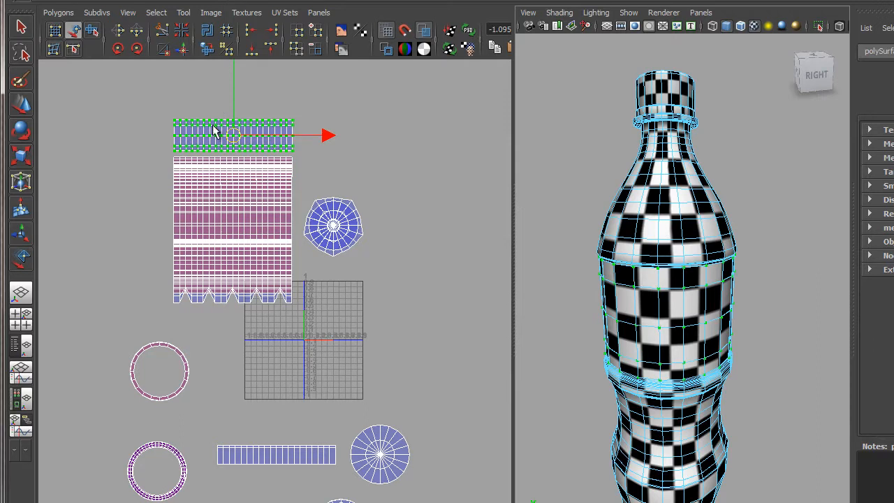
{"action": "left_click", "coordinate": [58, 14]}
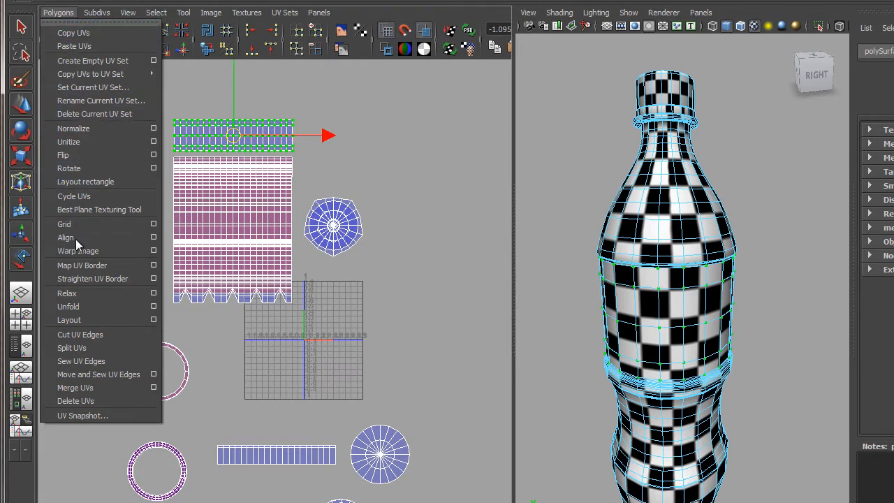
{"action": "left_click", "coordinate": [153, 321]}
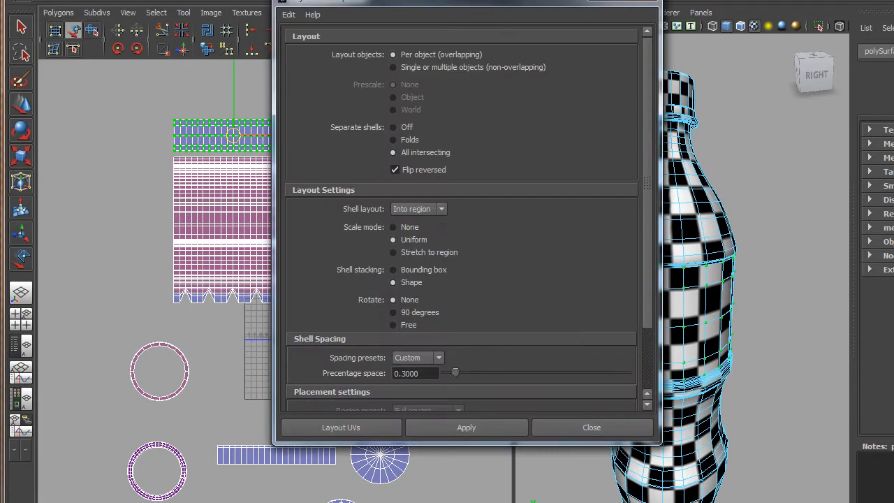
{"action": "left_click_drag", "start_coordinate": [487, 3], "coordinate": [688, 0]}
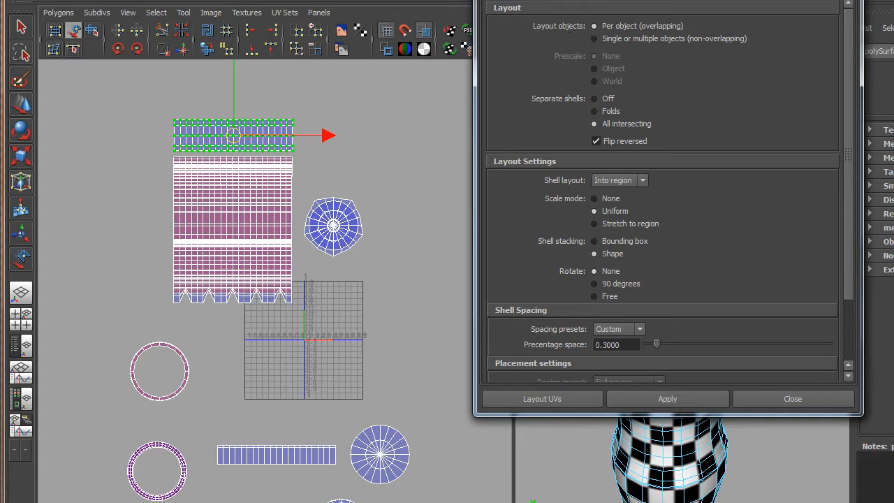
{"action": "left_click_drag", "start_coordinate": [570, 0], "coordinate": [833, 47]}
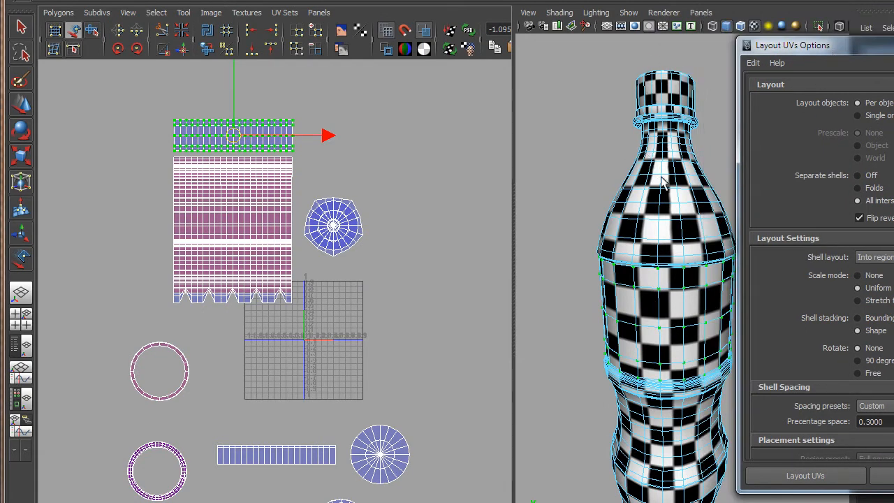
{"action": "left_click_drag", "start_coordinate": [810, 46], "coordinate": [556, 0]}
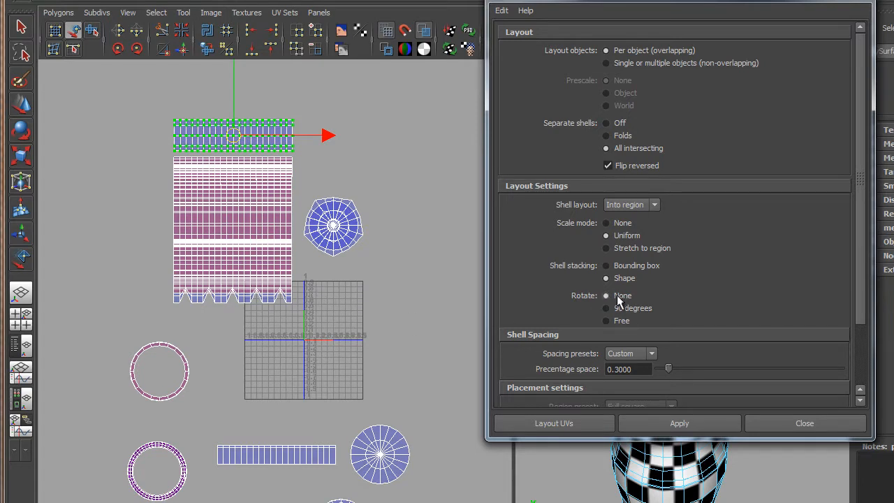
{"action": "scroll", "coordinate": [774, 264], "scroll_direction": "down", "scroll_amount": 3}
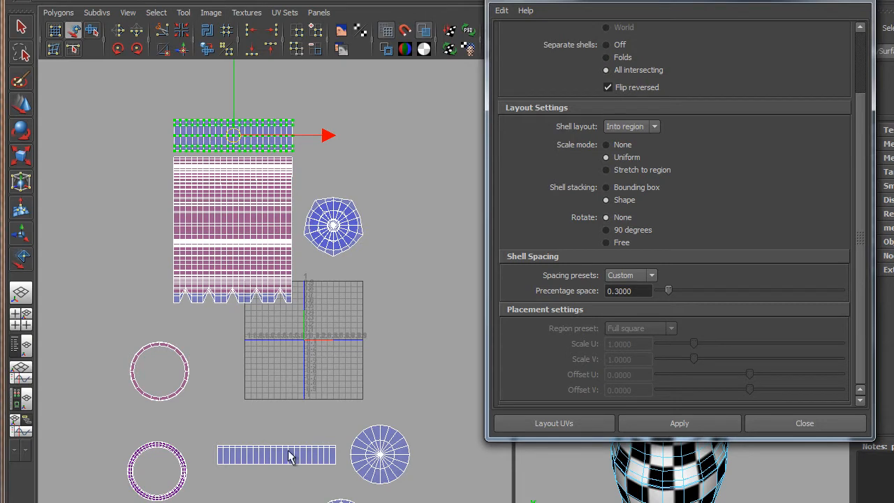
{"action": "double_click", "coordinate": [629, 290]}
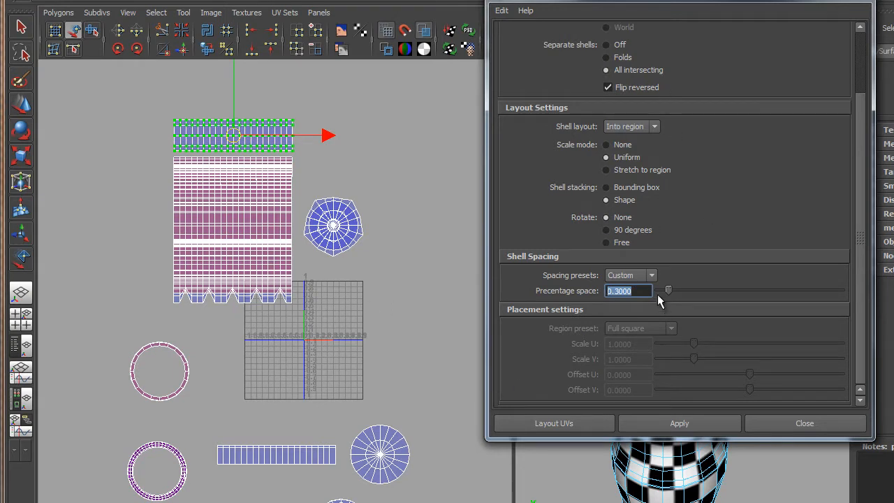
{"action": "left_click", "coordinate": [545, 424]}
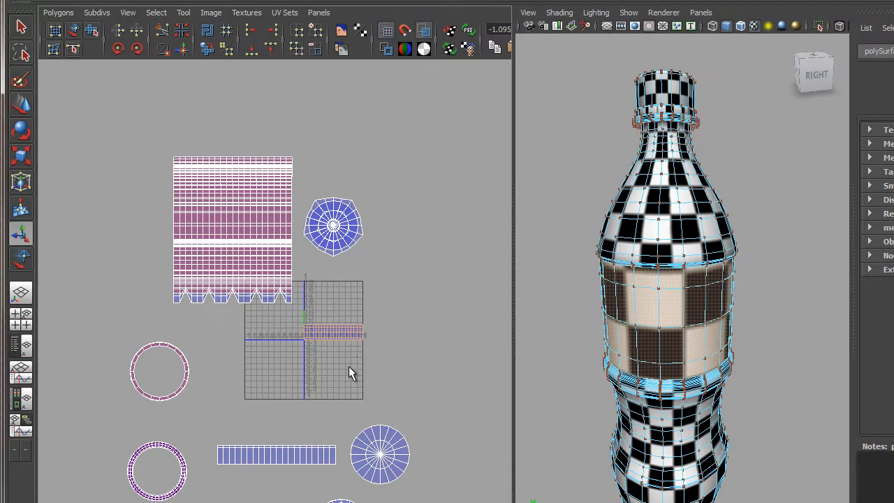
Examine how the label's UV shell fits within the 0-to-1 texture square, checking its ends and corners.
{"action": "right_click_drag", "start_coordinate": [352, 209], "coordinate": [485, 396], "text": "alt"}
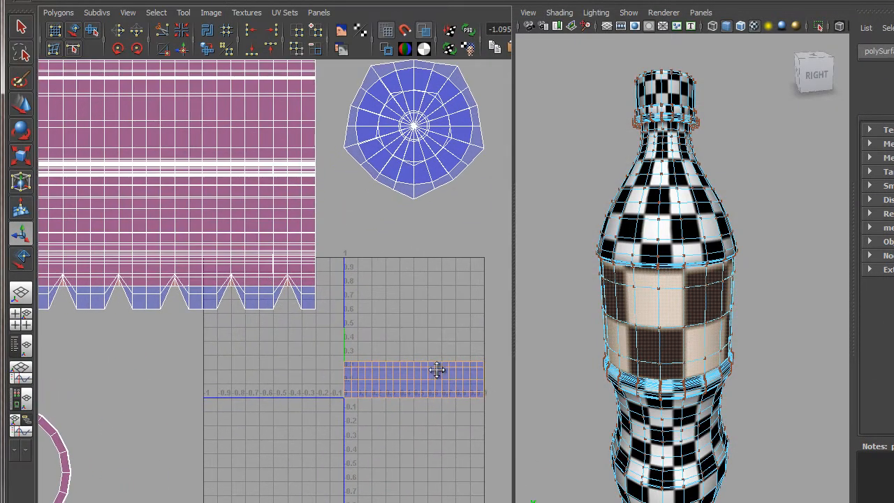
{"action": "middle_click_drag", "start_coordinate": [438, 370], "coordinate": [363, 297], "text": "alt"}
{"action": "right_click_drag", "start_coordinate": [364, 296], "coordinate": [439, 340], "text": "alt"}
{"action": "middle_click_drag", "start_coordinate": [439, 339], "coordinate": [371, 320], "text": "alt"}
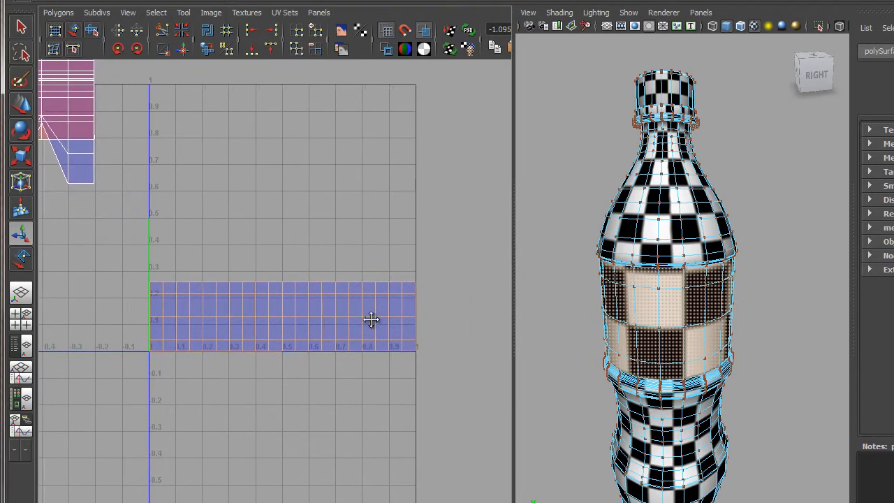
{"action": "right_click_drag", "start_coordinate": [314, 229], "coordinate": [379, 310], "text": "alt"}
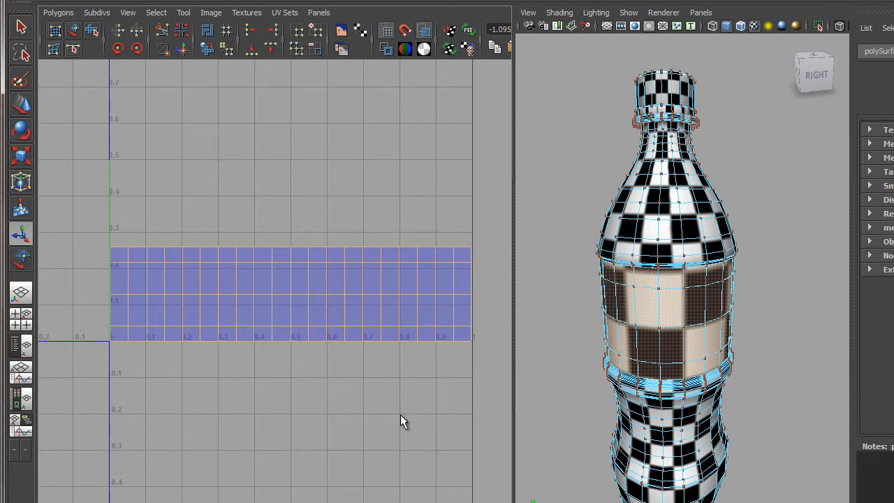
{"action": "right_click_drag", "start_coordinate": [380, 405], "coordinate": [241, 261], "text": "alt"}
{"action": "middle_click_drag", "start_coordinate": [242, 261], "coordinate": [232, 277], "text": "alt"}
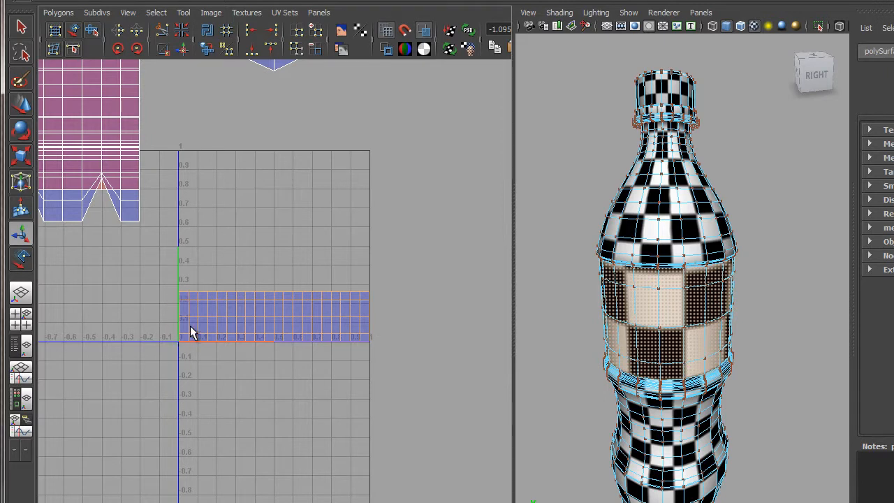
{"action": "middle_click_drag", "start_coordinate": [308, 296], "coordinate": [208, 284], "text": "alt"}
{"action": "right_click_drag", "start_coordinate": [200, 221], "coordinate": [645, 472], "text": "alt"}
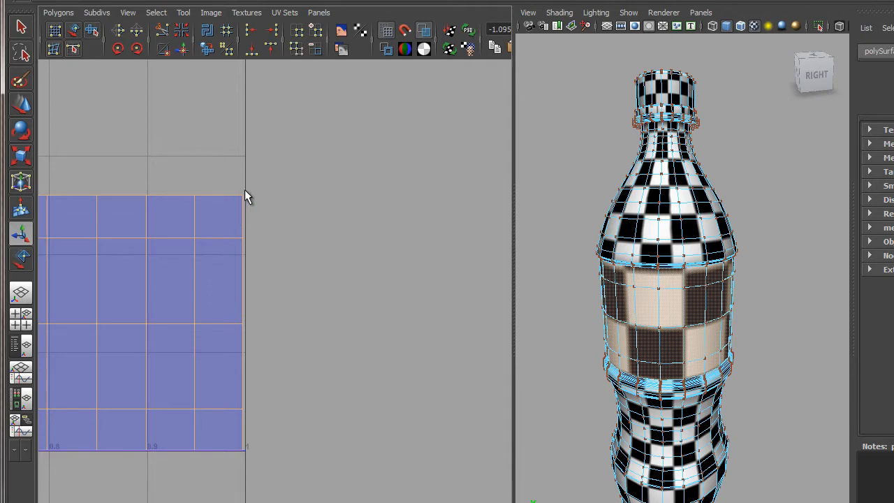
{"action": "right_click_drag", "start_coordinate": [344, 391], "coordinate": [110, 309], "text": "alt"}
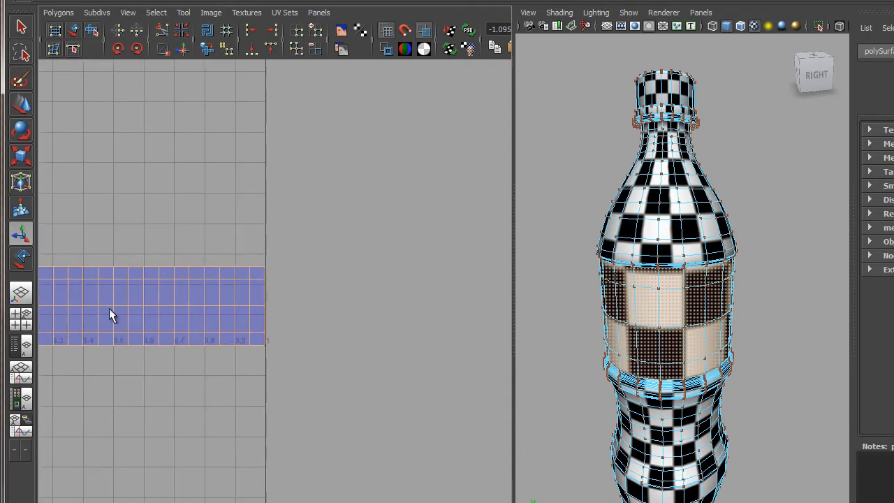
{"action": "middle_click_drag", "start_coordinate": [234, 379], "coordinate": [375, 397], "text": "alt"}
{"action": "right_click_drag", "start_coordinate": [212, 314], "coordinate": [259, 254], "text": "alt"}
{"action": "middle_click_drag", "start_coordinate": [259, 253], "coordinate": [345, 321], "text": "alt"}
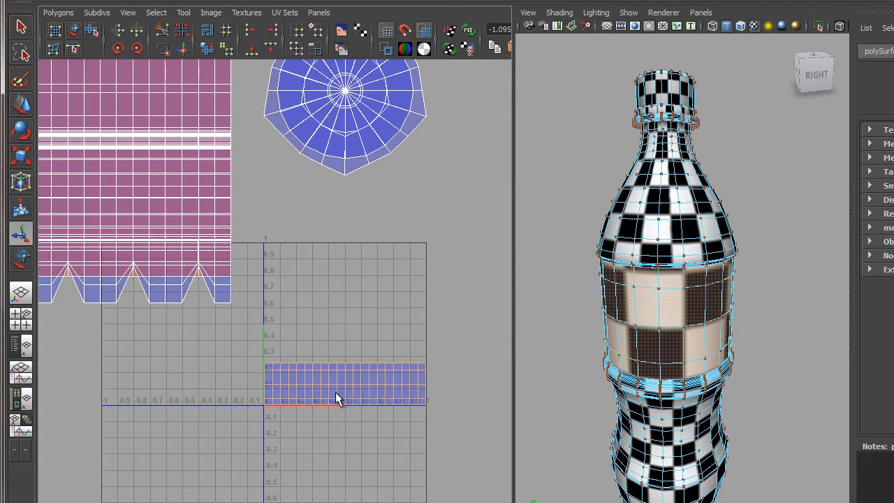
Return to object mode and select the main bottle body to show its UV shells.
{"action": "right_click", "coordinate": [614, 323]}
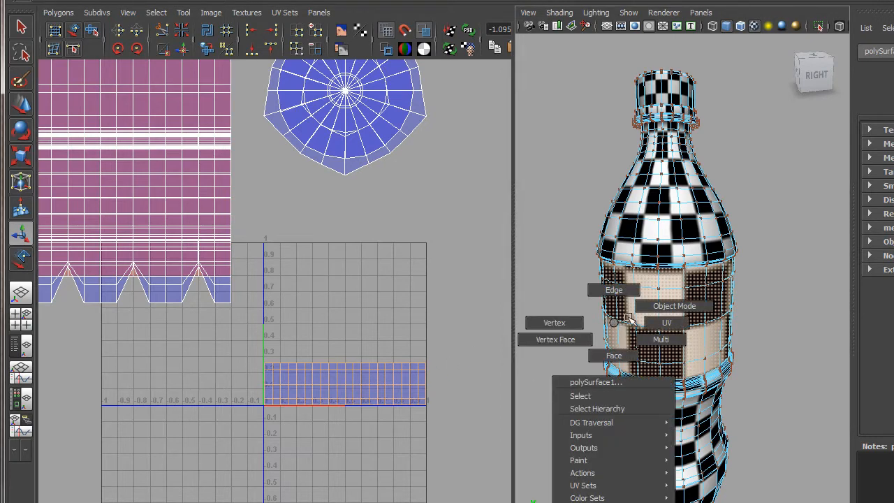
{"action": "left_click", "coordinate": [648, 306]}
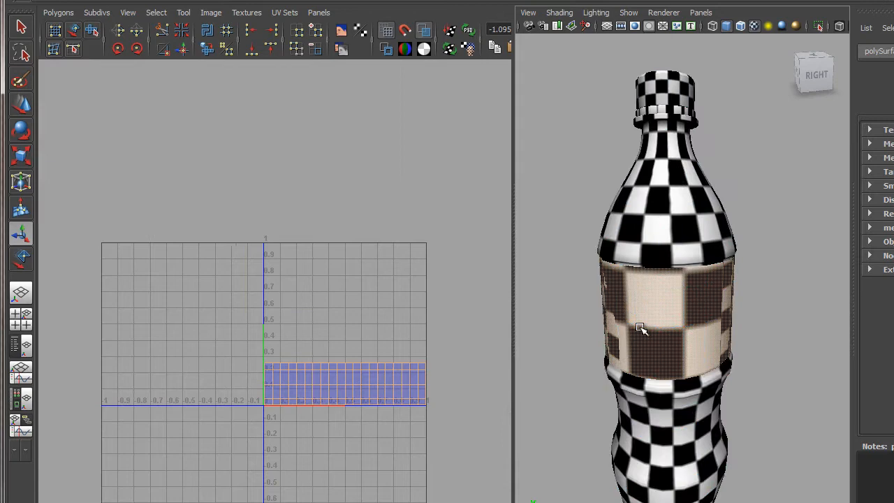
{"action": "left_click", "coordinate": [531, 293]}
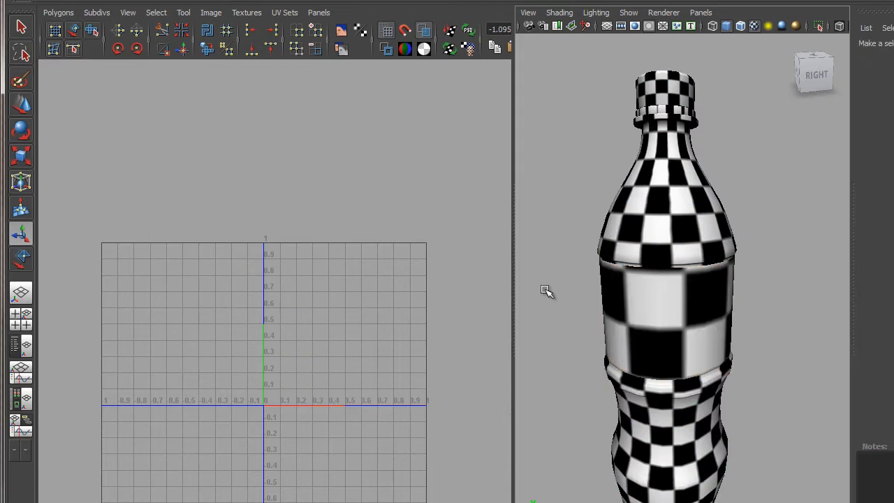
{"action": "left_click", "coordinate": [681, 227]}
{"action": "scroll", "coordinate": [379, 299], "scroll_direction": "down", "scroll_amount": 5}
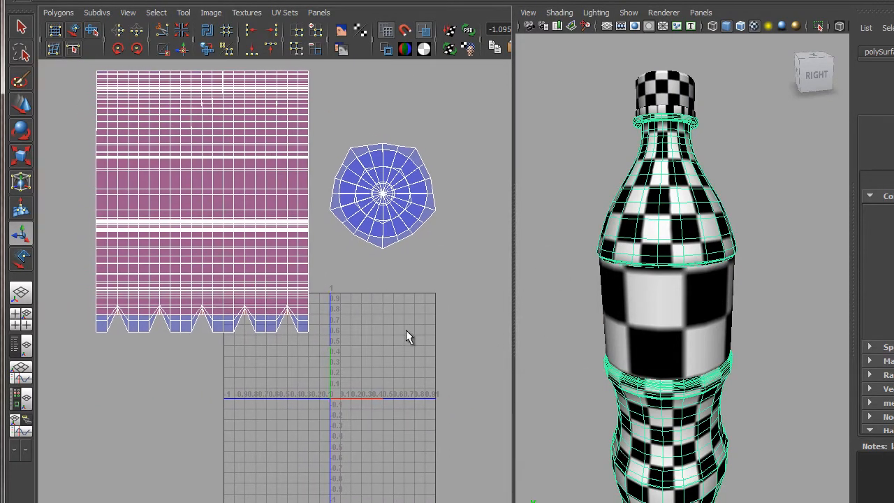
{"action": "middle_click_drag", "start_coordinate": [332, 283], "coordinate": [382, 316], "text": "alt"}
{"action": "right_click_drag", "start_coordinate": [281, 221], "coordinate": [405, 323], "text": "alt"}
{"action": "middle_click_drag", "start_coordinate": [407, 305], "coordinate": [371, 347], "text": "alt"}
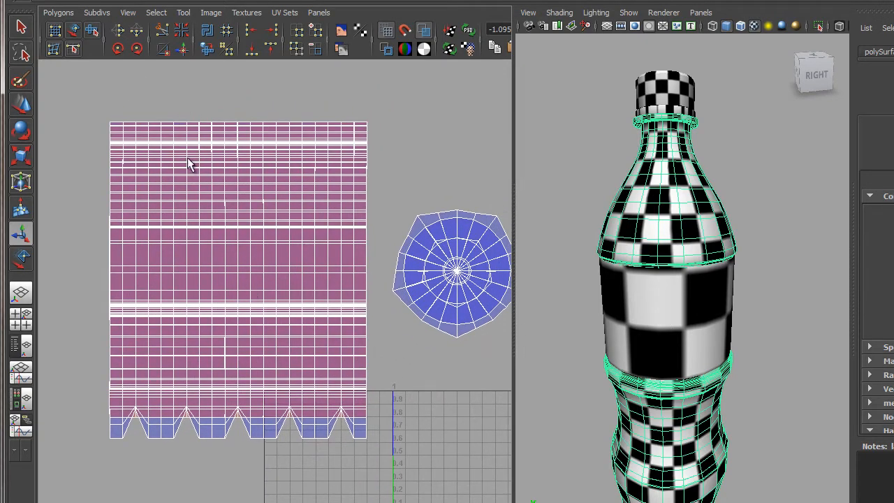
Select the bottle body's large UV shell with the Move UV Shell tool and move it diagonally up and away from the texture square.
{"action": "left_click", "coordinate": [70, 32]}
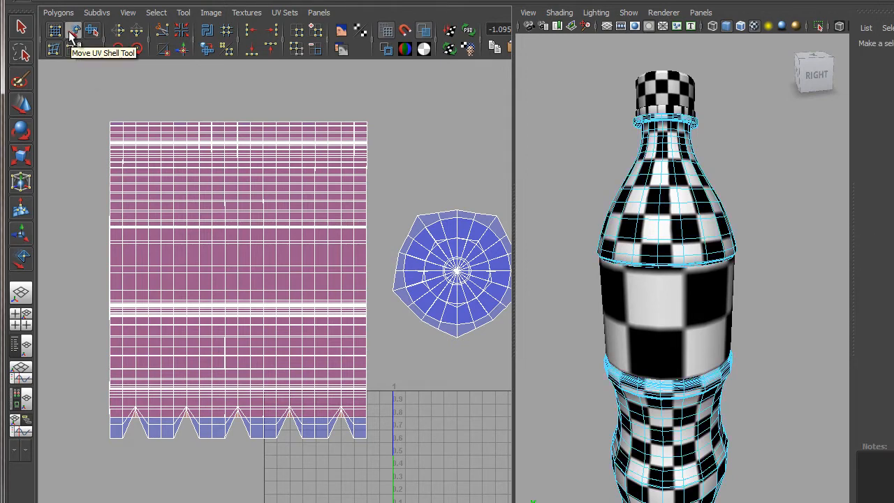
{"action": "left_click", "coordinate": [220, 175]}
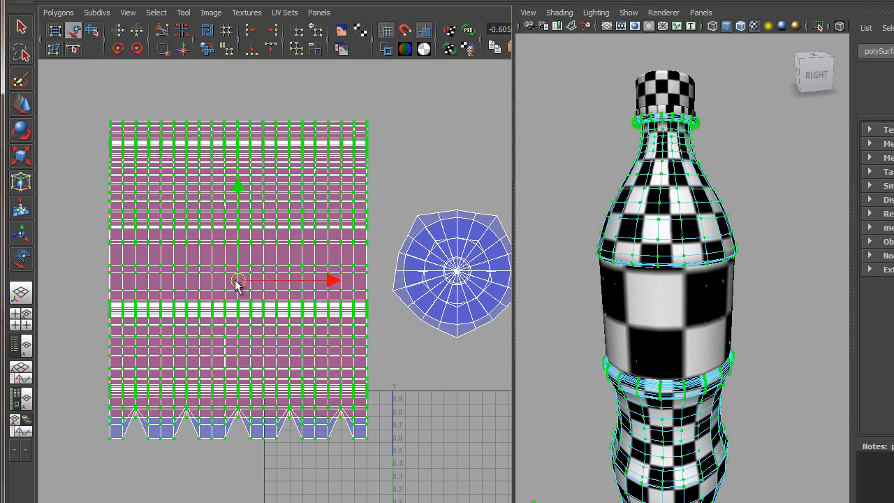
{"action": "left_click_drag", "start_coordinate": [237, 282], "coordinate": [194, 244]}
{"action": "right_click_drag", "start_coordinate": [395, 382], "coordinate": [335, 341], "text": "alt"}
{"action": "middle_click_drag", "start_coordinate": [351, 378], "coordinate": [273, 303], "text": "alt"}
{"action": "right_click_drag", "start_coordinate": [351, 334], "coordinate": [286, 288], "text": "alt"}
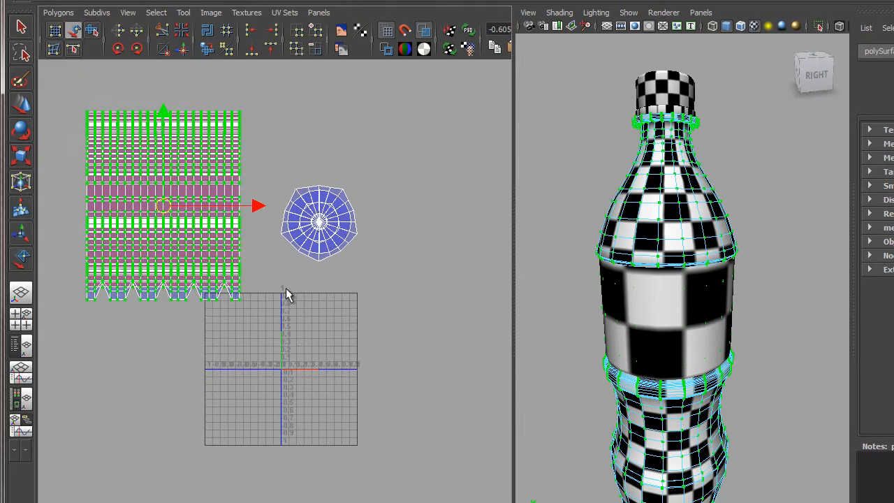
Lay out the selected body UV shell into the 0-to-1 texture square with the current layout settings.
{"action": "left_click", "coordinate": [60, 13]}
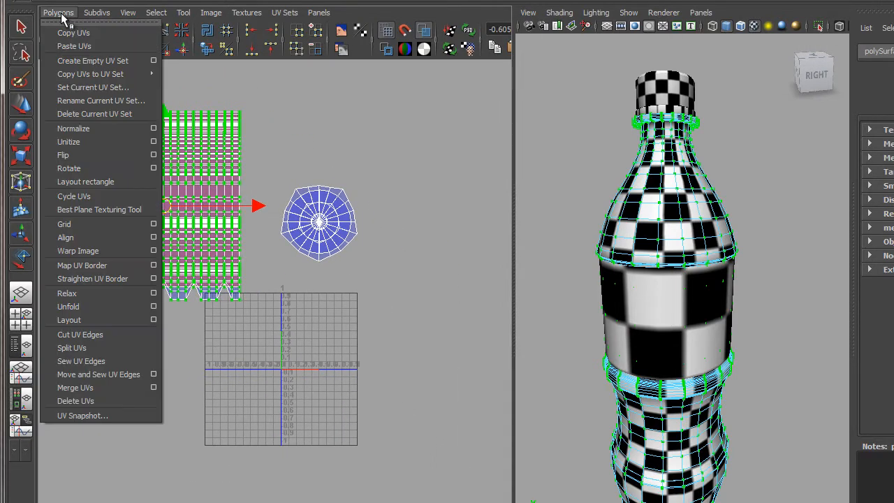
{"action": "left_click", "coordinate": [81, 319]}
{"action": "right_click_drag", "start_coordinate": [258, 234], "coordinate": [489, 392], "text": "alt"}
{"action": "middle_click_drag", "start_coordinate": [470, 391], "coordinate": [394, 340], "text": "alt"}
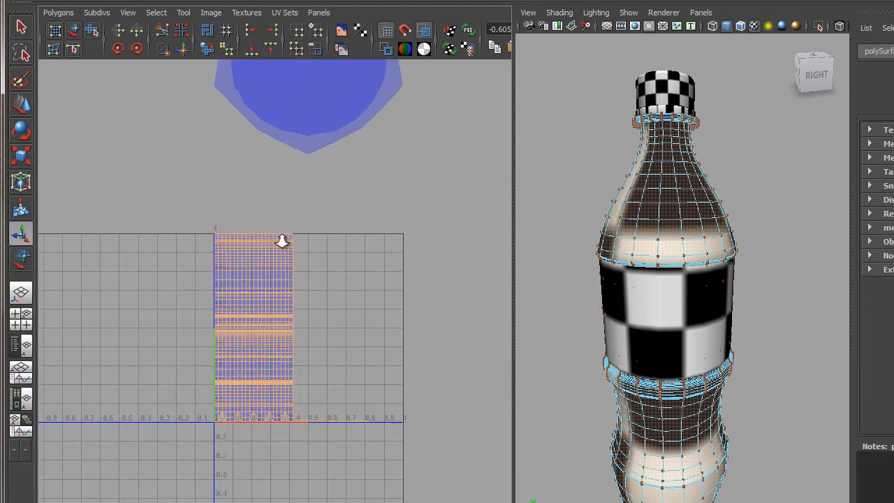
Deselect the UVs and examine the laid-out body shell closely, checking the edge rows around its middle for separated faces.
{"action": "right_click_drag", "start_coordinate": [281, 240], "coordinate": [398, 333], "text": "alt"}
{"action": "middle_click_drag", "start_coordinate": [397, 333], "coordinate": [354, 233], "text": "alt"}
{"action": "right_click_drag", "start_coordinate": [364, 277], "coordinate": [352, 269], "text": "alt"}
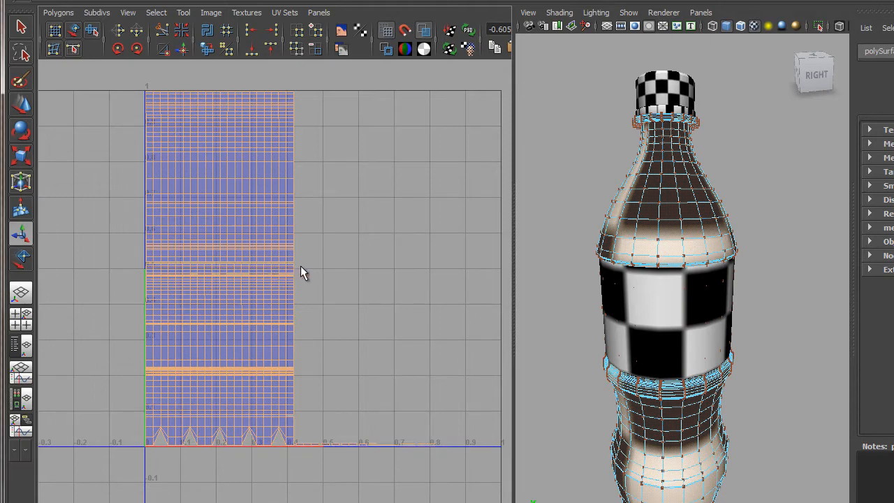
{"action": "middle_click_drag", "start_coordinate": [276, 159], "coordinate": [295, 194], "text": "alt"}
{"action": "right_click_drag", "start_coordinate": [290, 255], "coordinate": [445, 377], "text": "alt"}
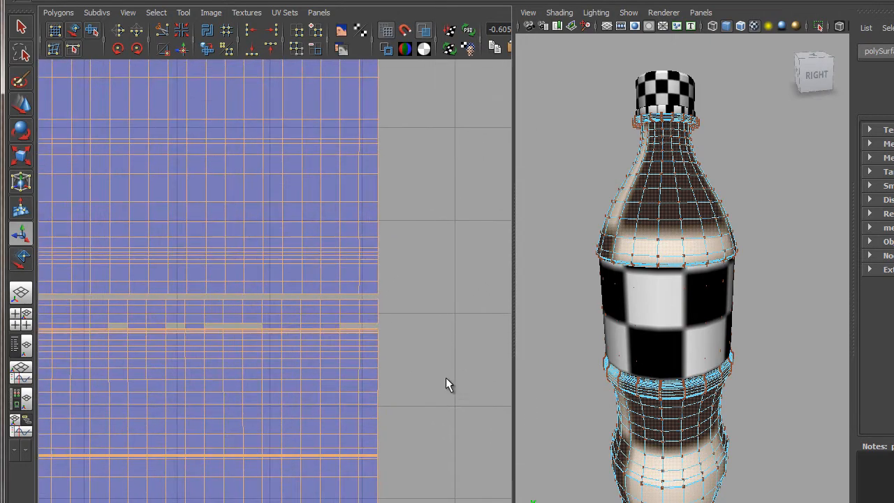
{"action": "middle_click_drag", "start_coordinate": [290, 323], "coordinate": [343, 430], "text": "alt"}
{"action": "right_click_drag", "start_coordinate": [342, 431], "coordinate": [367, 406], "text": "alt"}
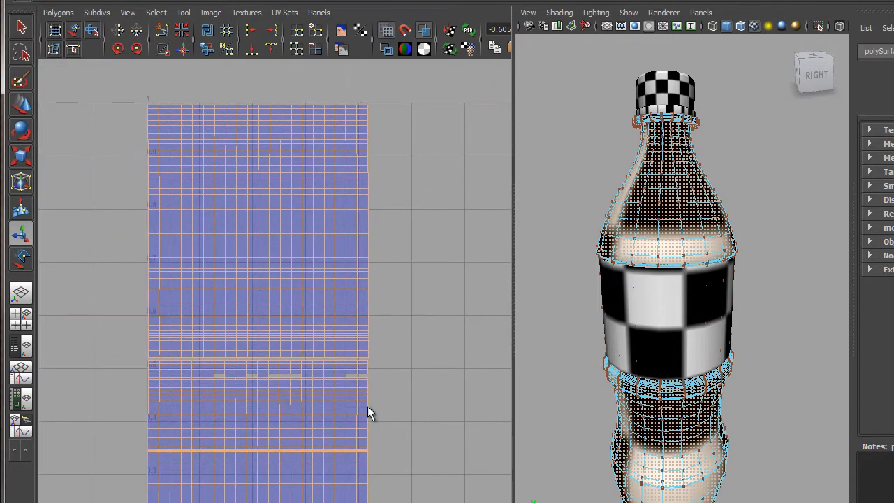
{"action": "middle_click_drag", "start_coordinate": [330, 394], "coordinate": [321, 370], "text": "alt"}
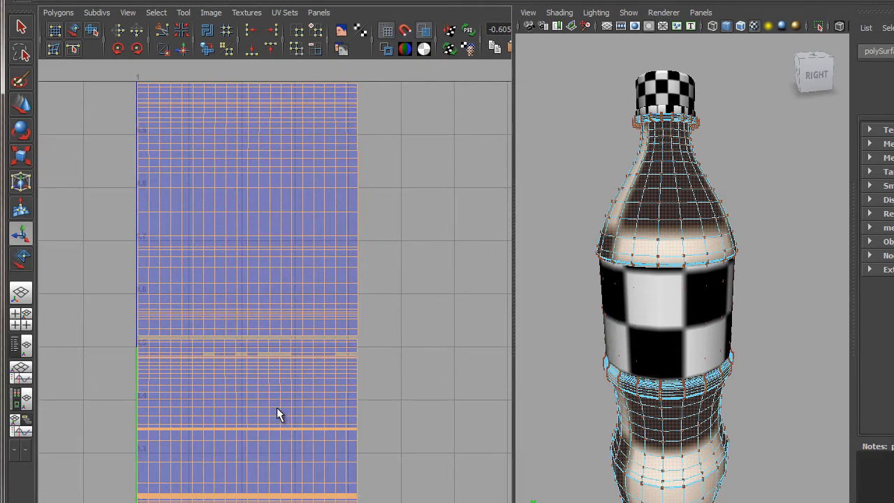
{"action": "middle_click_drag", "start_coordinate": [349, 447], "coordinate": [283, 244], "text": "alt"}
{"action": "right_click_drag", "start_coordinate": [284, 244], "coordinate": [405, 245], "text": "alt"}
{"action": "middle_click_drag", "start_coordinate": [309, 138], "coordinate": [368, 312], "text": "alt"}
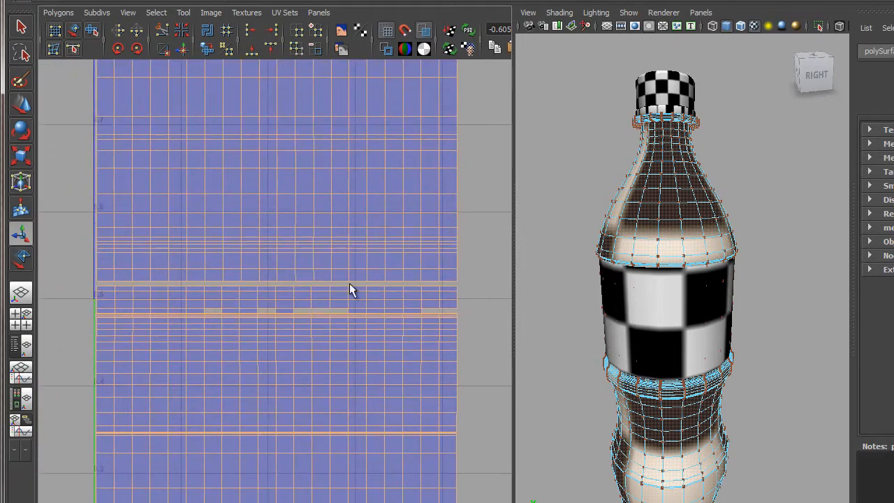
{"action": "middle_click_drag", "start_coordinate": [331, 255], "coordinate": [325, 286], "text": "alt"}
{"action": "left_click", "coordinate": [462, 272]}
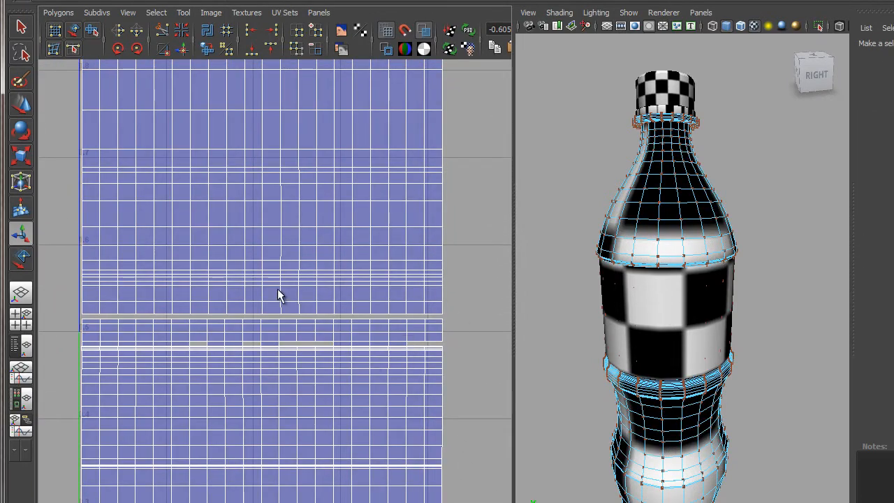
{"action": "right_click_drag", "start_coordinate": [280, 296], "coordinate": [537, 424], "text": "alt"}
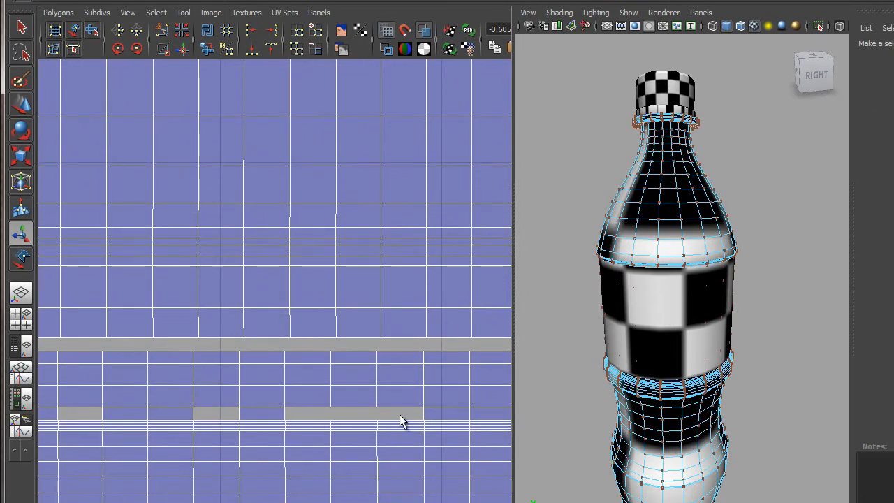
Switch to face selection and select the small separated face pieces beside the base of the body's UV shell.
{"action": "right_click_drag", "start_coordinate": [321, 414], "coordinate": [149, 310], "text": "alt"}
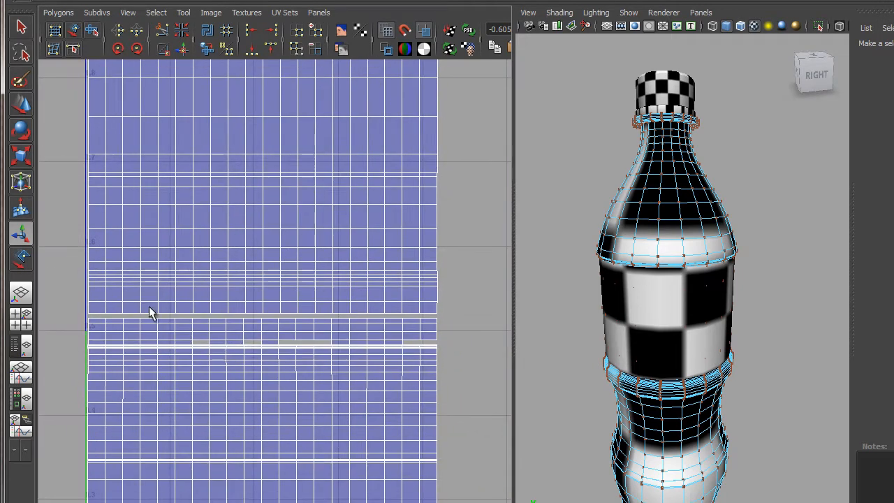
{"action": "middle_click_drag", "start_coordinate": [303, 335], "coordinate": [235, 239], "text": "alt"}
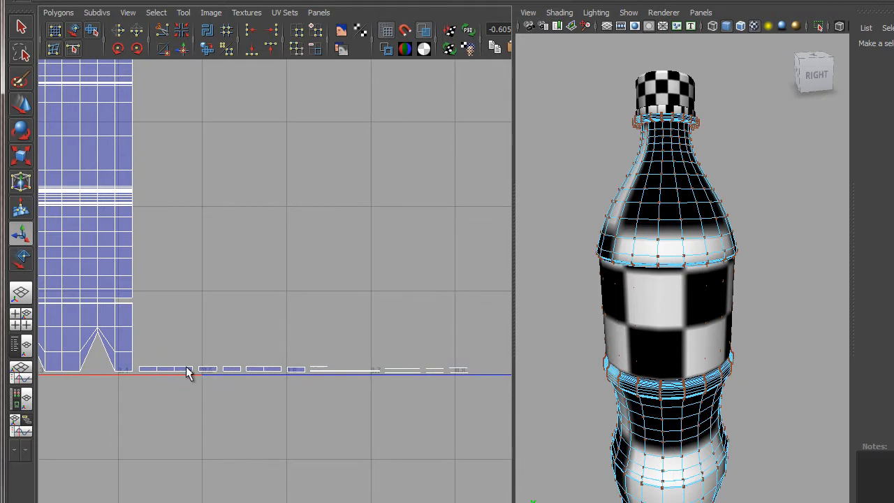
{"action": "middle_click_drag", "start_coordinate": [218, 176], "coordinate": [289, 171], "text": "alt"}
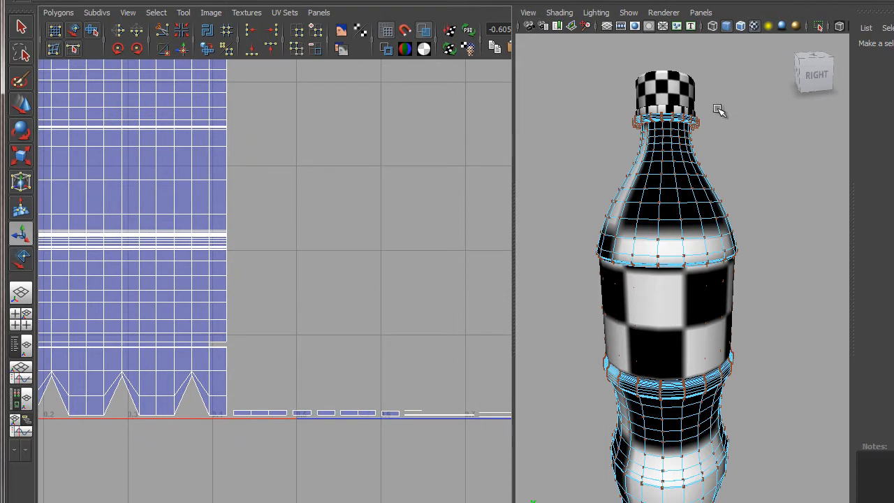
{"action": "right_click", "coordinate": [323, 412]}
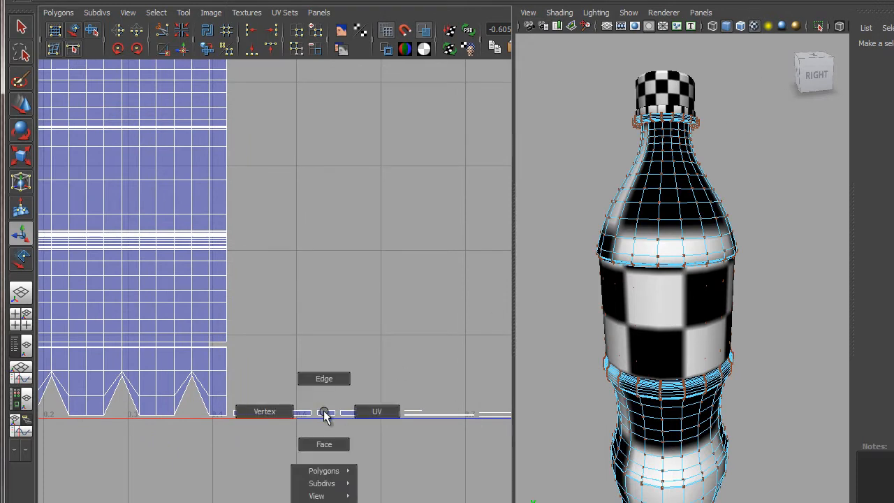
{"action": "left_click", "coordinate": [323, 444]}
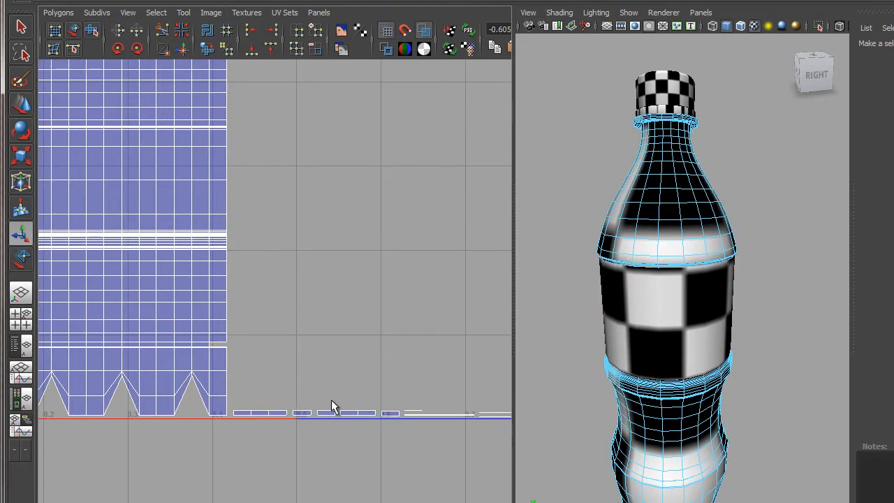
{"action": "left_click_drag", "start_coordinate": [332, 400], "coordinate": [240, 432]}
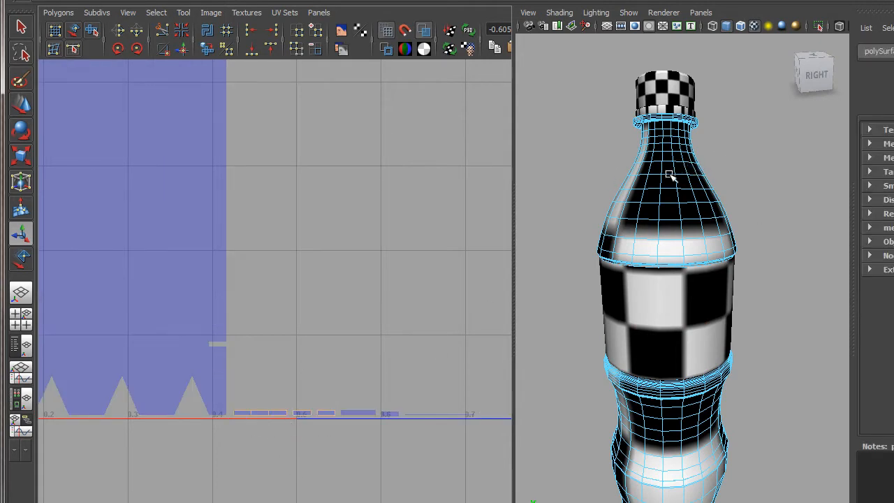
Turn on X-ray shading in the 3D view and locate the selected faces on the bottle's middle ridge.
{"action": "scroll", "coordinate": [668, 175], "scroll_direction": "up", "scroll_amount": 5}
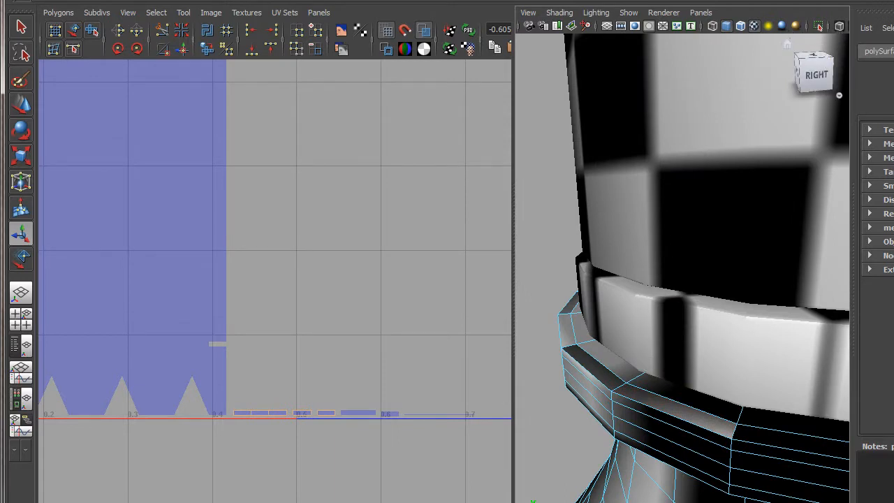
{"action": "key", "text": "ctrl+a"}
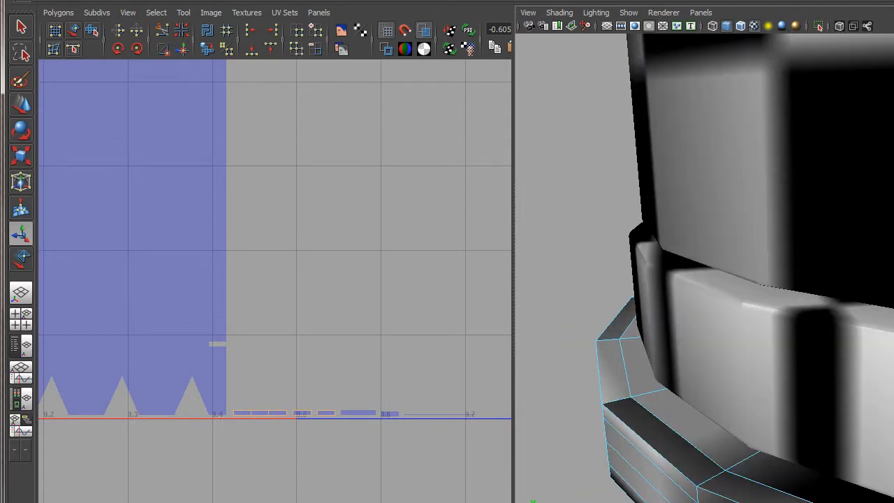
{"action": "left_click", "coordinate": [839, 27]}
{"action": "left_click_drag", "start_coordinate": [692, 198], "coordinate": [764, 237], "text": "alt"}
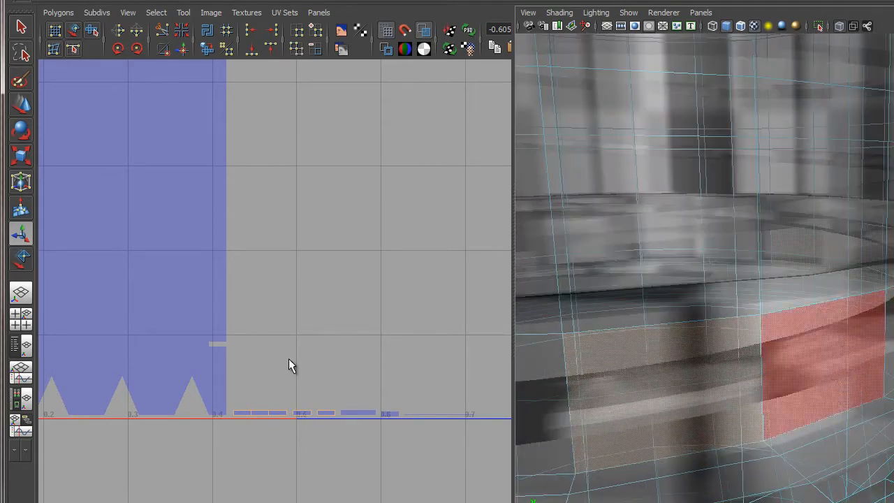
Examine the gaps along the middle rows of the body's UV shell and clear the face selection.
{"action": "right_click_drag", "start_coordinate": [287, 343], "coordinate": [182, 242], "text": "alt"}
{"action": "middle_click_drag", "start_coordinate": [263, 268], "coordinate": [279, 278], "text": "alt"}
{"action": "right_click_drag", "start_coordinate": [254, 247], "coordinate": [371, 324], "text": "alt"}
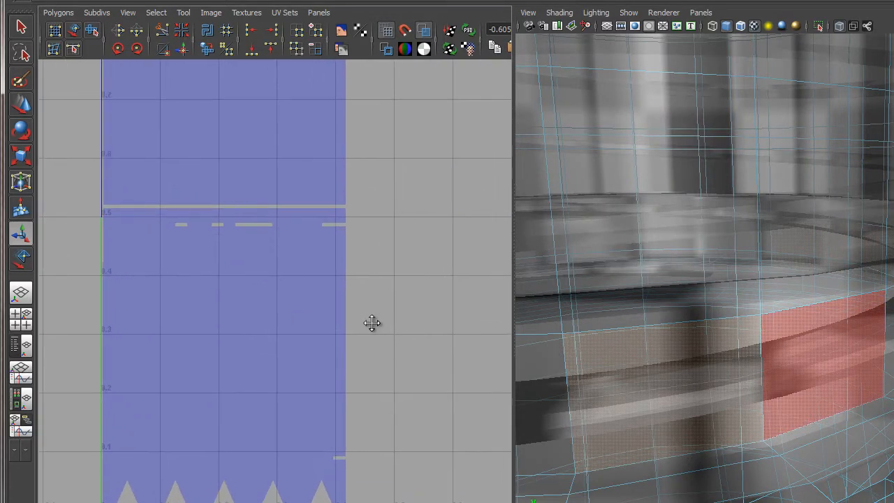
{"action": "middle_click_drag", "start_coordinate": [371, 323], "coordinate": [365, 335], "text": "alt"}
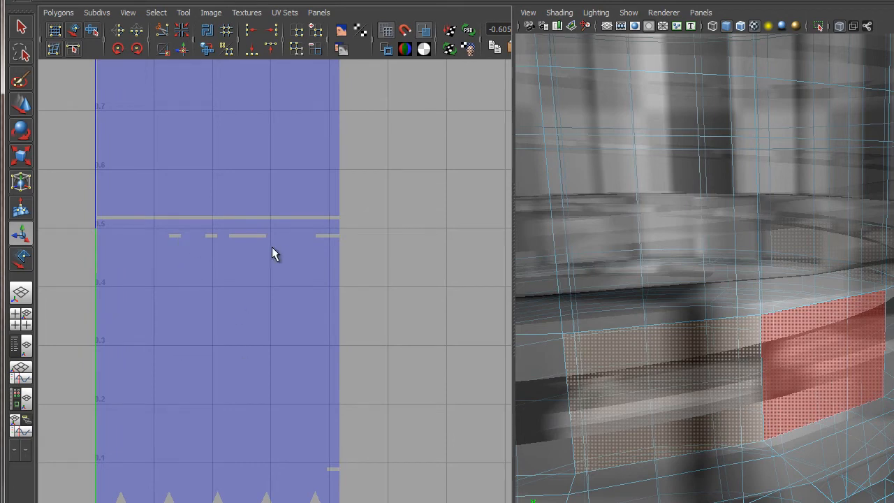
{"action": "middle_click_drag", "start_coordinate": [371, 341], "coordinate": [386, 370], "text": "alt"}
{"action": "right_click_drag", "start_coordinate": [190, 205], "coordinate": [419, 348], "text": "alt"}
{"action": "middle_click_drag", "start_coordinate": [198, 183], "coordinate": [470, 241], "text": "alt"}
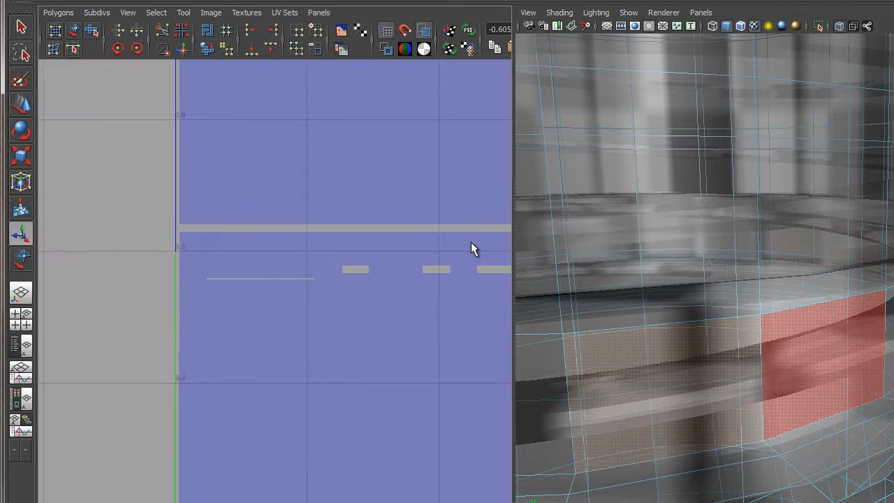
{"action": "middle_click_drag", "start_coordinate": [403, 233], "coordinate": [328, 256], "text": "alt"}
{"action": "right_click_drag", "start_coordinate": [301, 257], "coordinate": [371, 291], "text": "alt"}
{"action": "left_click", "coordinate": [326, 294]}
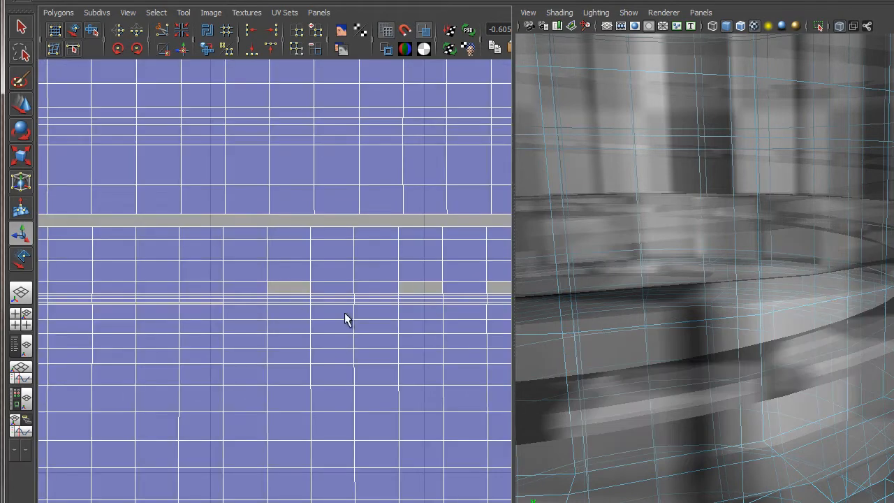
Switch to edge selection and select the edges surrounding the first single-face gap in the body shell.
{"action": "right_click_drag", "start_coordinate": [270, 238], "coordinate": [417, 354], "text": "alt"}
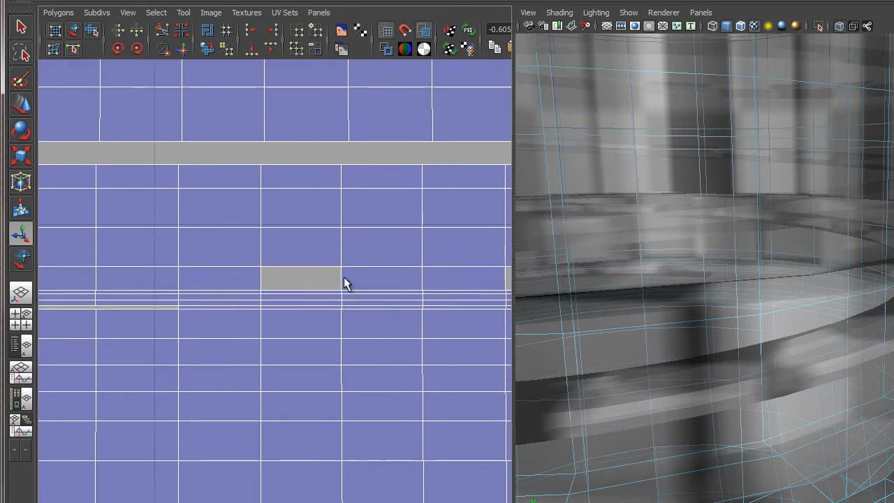
{"action": "right_click", "coordinate": [344, 278]}
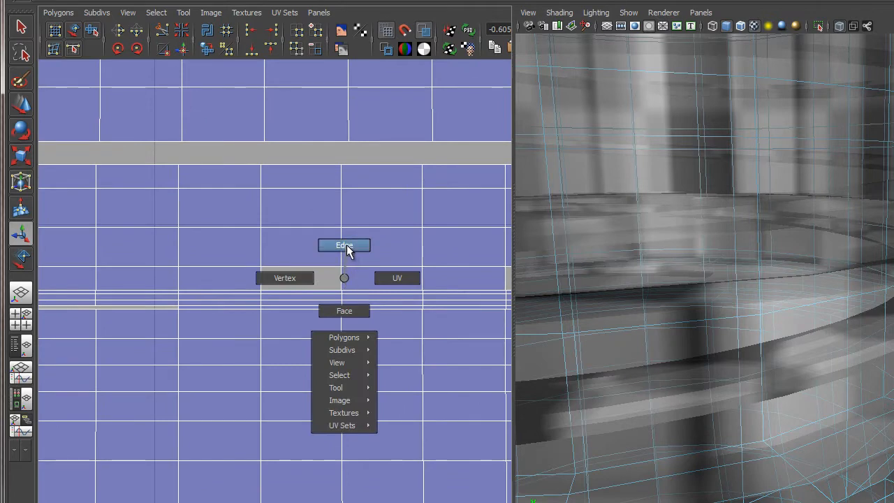
{"action": "left_click", "coordinate": [346, 245]}
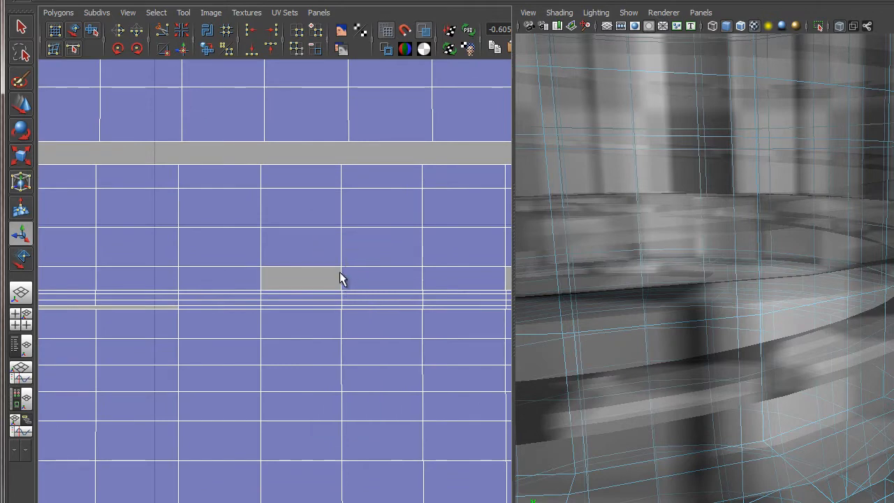
{"action": "left_click", "coordinate": [278, 266]}
{"action": "left_click_drag", "start_coordinate": [335, 283], "coordinate": [344, 292]}
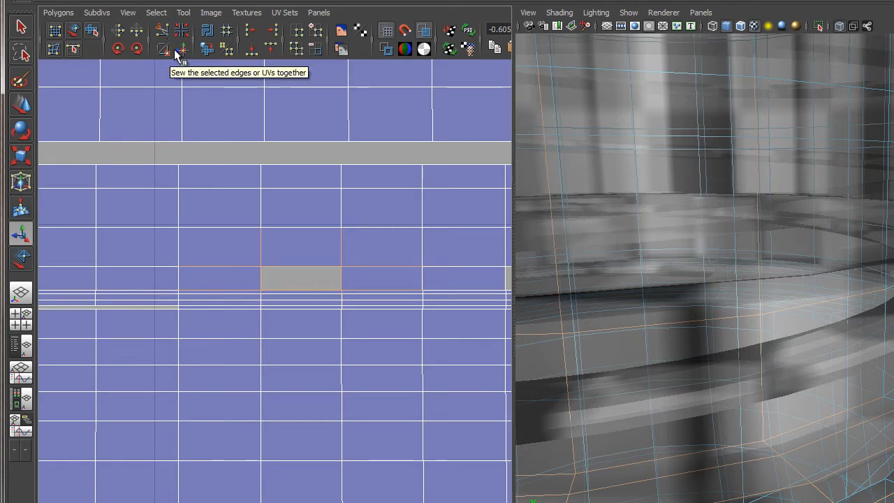
Compare the highlighted edges on the separated pieces beside the shell's base with the gaps in its middle rows.
{"action": "right_click_drag", "start_coordinate": [370, 442], "coordinate": [213, 353], "text": "alt"}
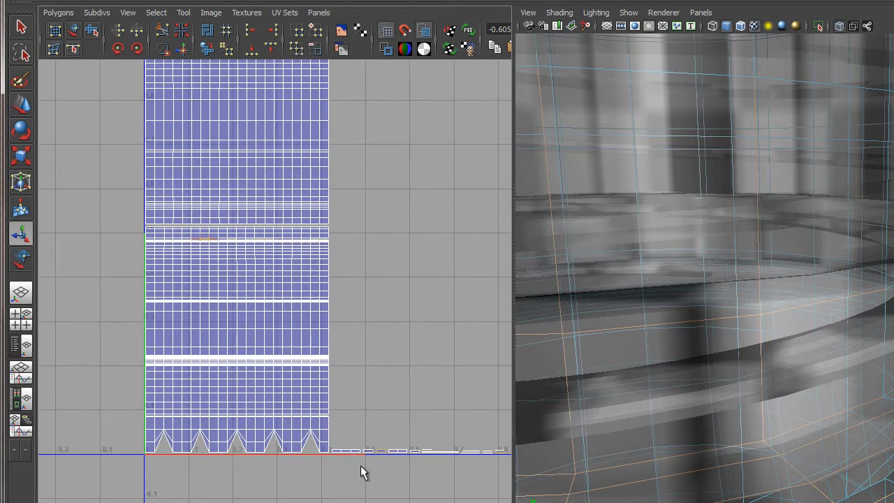
{"action": "right_click_drag", "start_coordinate": [373, 423], "coordinate": [459, 484], "text": "alt"}
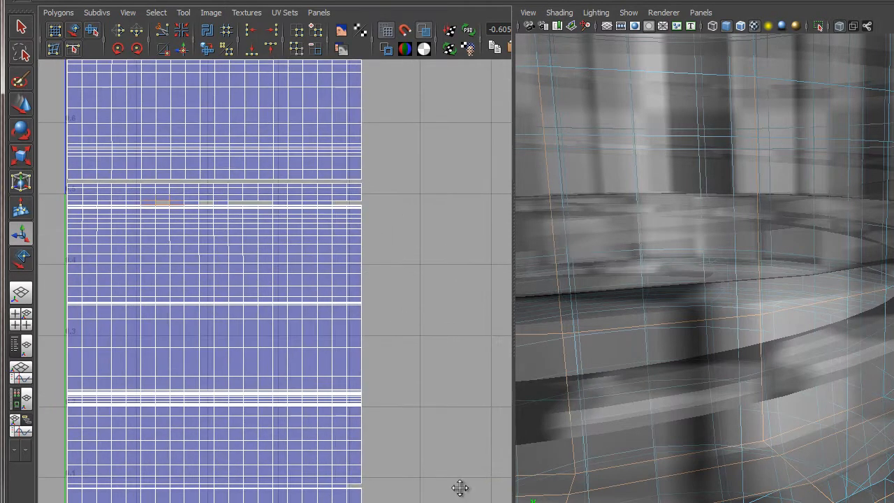
{"action": "middle_click_drag", "start_coordinate": [459, 485], "coordinate": [305, 237], "text": "alt"}
{"action": "right_click_drag", "start_coordinate": [229, 196], "coordinate": [404, 394], "text": "alt"}
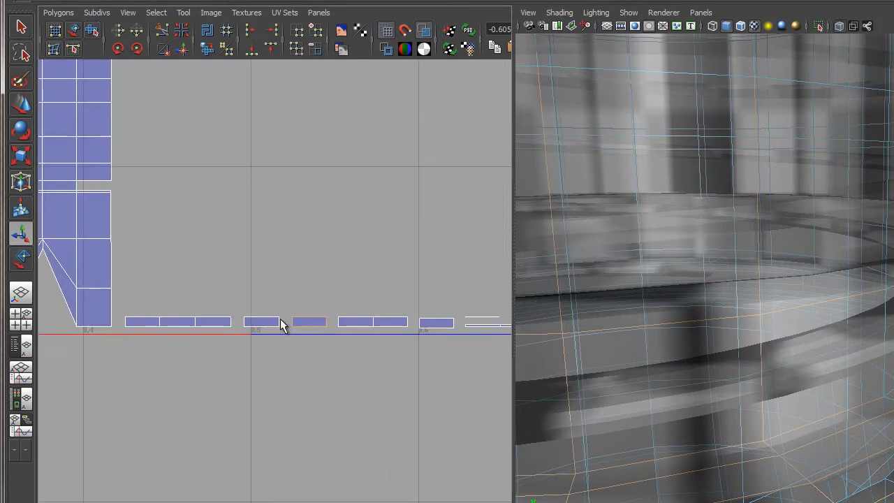
{"action": "middle_click_drag", "start_coordinate": [285, 239], "coordinate": [459, 486], "text": "alt"}
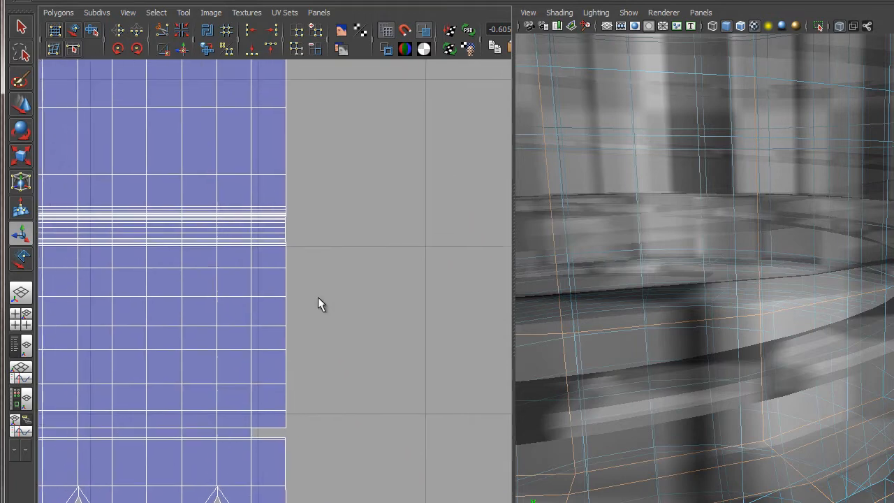
{"action": "middle_click_drag", "start_coordinate": [253, 257], "coordinate": [448, 445], "text": "alt"}
{"action": "middle_click_drag", "start_coordinate": [408, 253], "coordinate": [481, 419], "text": "alt"}
{"action": "mouse_move", "coordinate": [160, 264]}
{"action": "middle_mouse_down", "text": "alt"}
{"action": "mouse_move", "coordinate": [196, 403]}
{"action": "mouse_move", "coordinate": [178, 449]}
{"action": "middle_mouse_up", "text": "alt"}
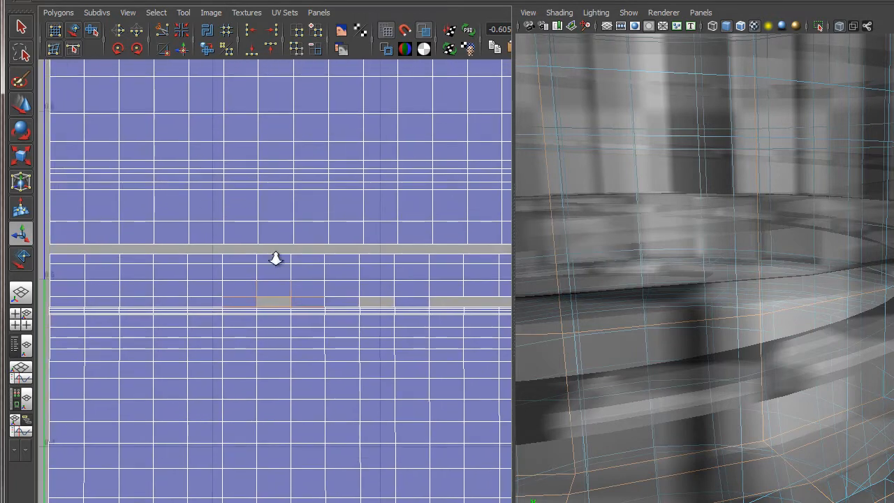
Sew the edges around the first gap, the next single-face gap and the three-face-wide gap in the body shell.
{"action": "right_click_drag", "start_coordinate": [275, 258], "coordinate": [419, 398], "text": "alt"}
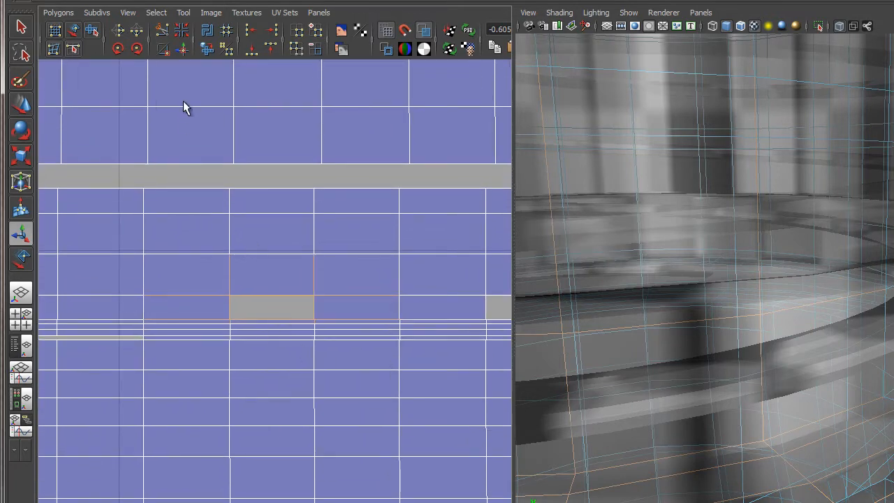
{"action": "left_click", "coordinate": [181, 51]}
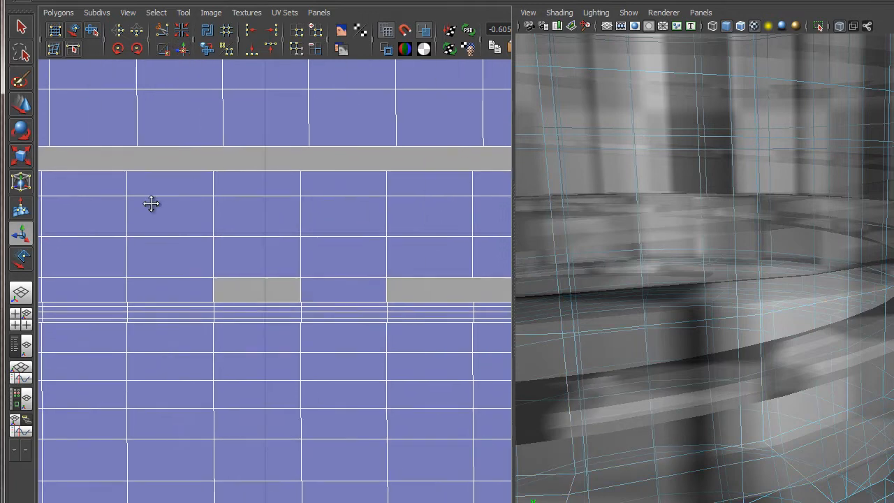
{"action": "left_click_drag", "start_coordinate": [196, 258], "coordinate": [290, 306]}
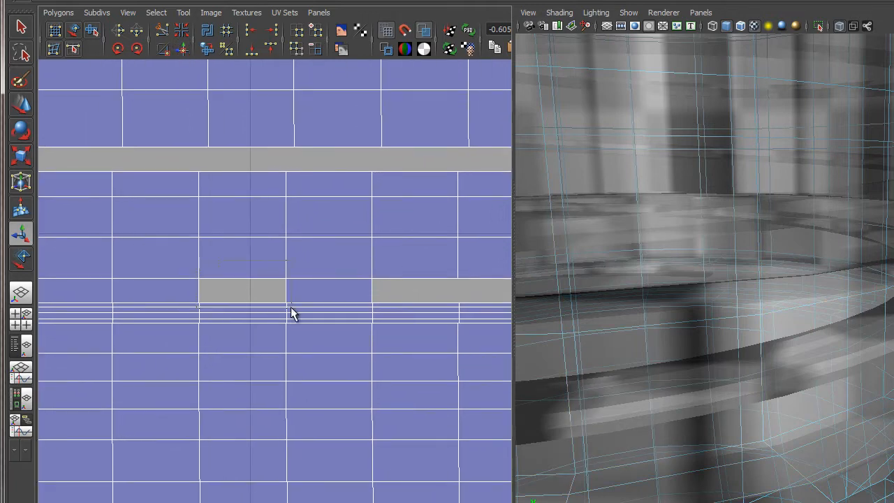
{"action": "left_click", "coordinate": [186, 46]}
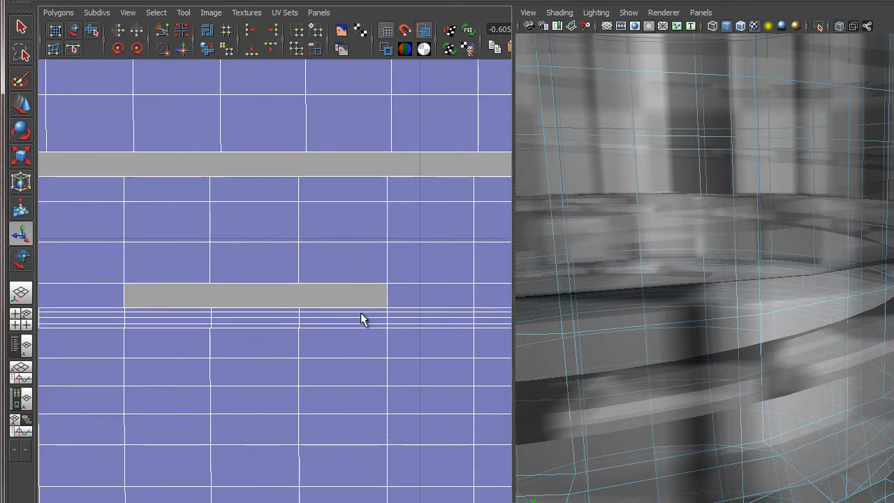
{"action": "left_click_drag", "start_coordinate": [108, 277], "coordinate": [397, 321]}
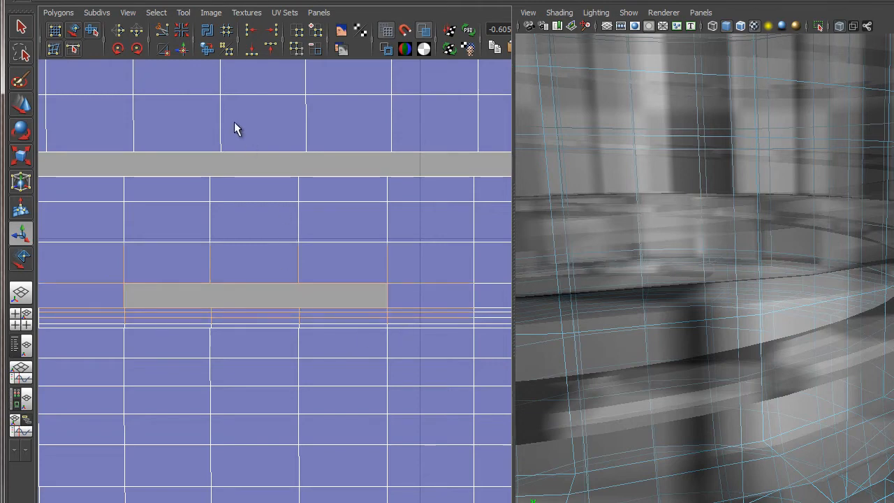
{"action": "left_click", "coordinate": [184, 51]}
Select edges at the shell's right border near the remaining gap, check the matching left border, and frame the bottle.
{"action": "middle_click_drag", "start_coordinate": [200, 318], "coordinate": [254, 305], "text": "alt"}
{"action": "right_click_drag", "start_coordinate": [254, 305], "coordinate": [399, 366], "text": "alt"}
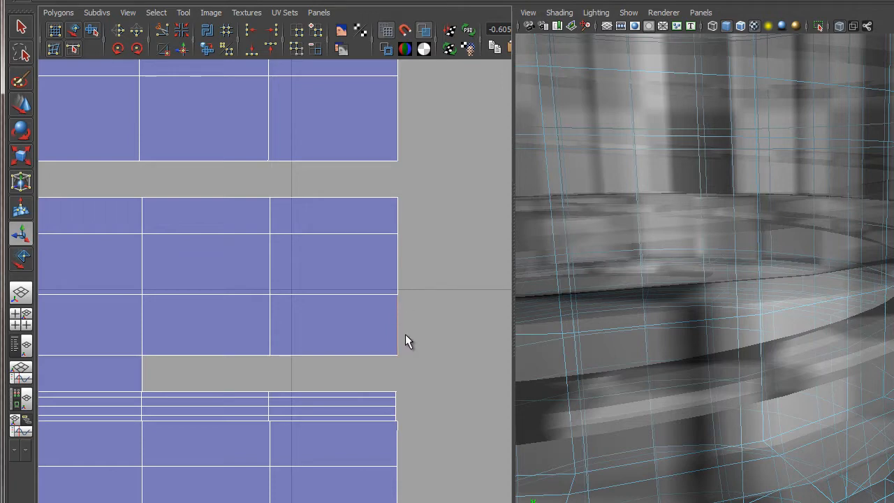
{"action": "left_click_drag", "start_coordinate": [403, 394], "coordinate": [379, 416]}
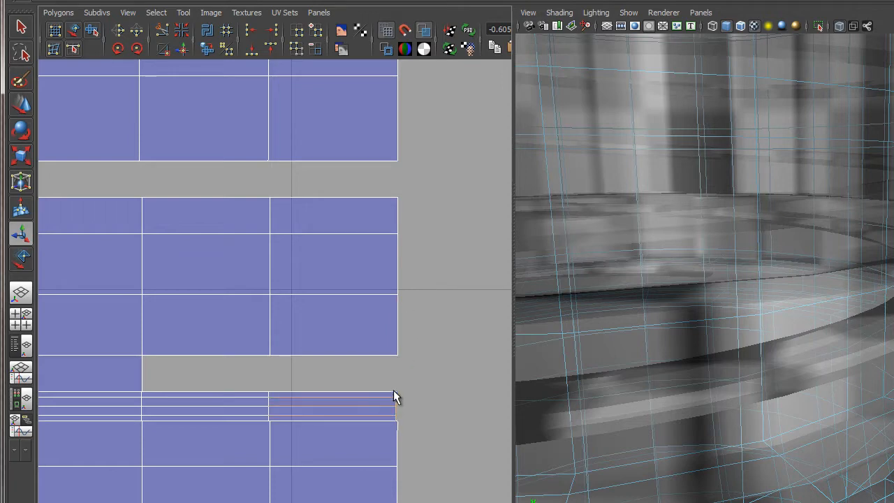
{"action": "left_click", "coordinate": [393, 323]}
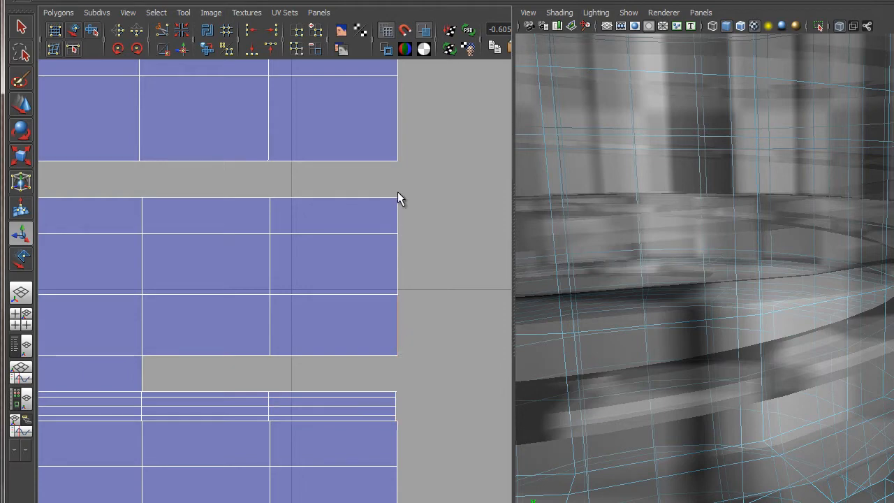
{"action": "right_click_drag", "start_coordinate": [415, 382], "coordinate": [272, 267], "text": "alt"}
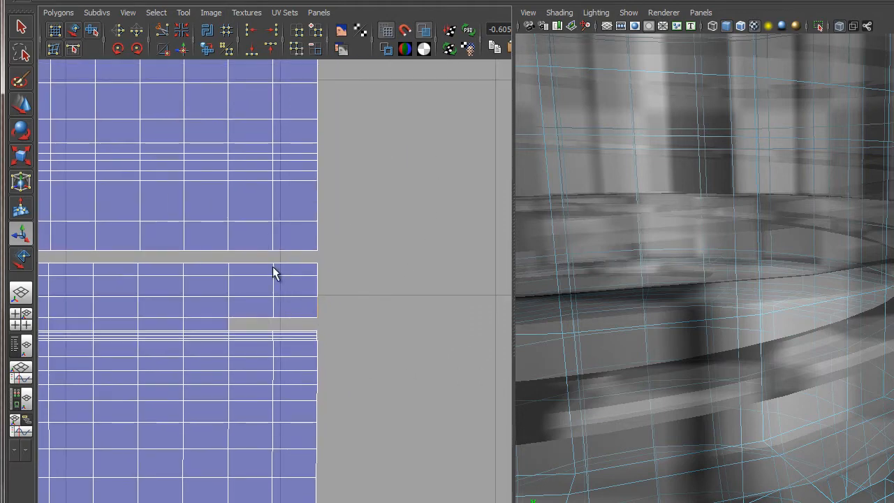
{"action": "middle_click_drag", "start_coordinate": [384, 311], "coordinate": [699, 335], "text": "alt"}
{"action": "middle_click_drag", "start_coordinate": [167, 302], "coordinate": [286, 326], "text": "alt"}
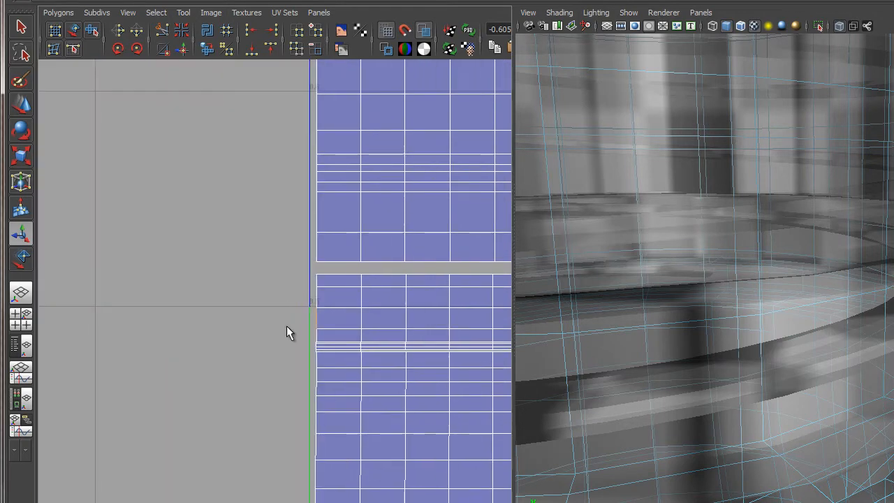
{"action": "right_click_drag", "start_coordinate": [313, 317], "coordinate": [100, 167], "text": "alt"}
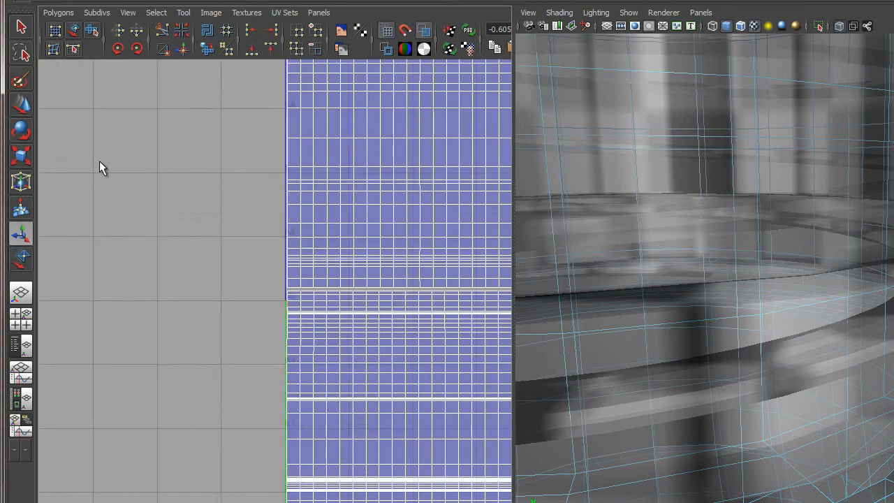
{"action": "middle_click_drag", "start_coordinate": [409, 294], "coordinate": [340, 240], "text": "alt"}
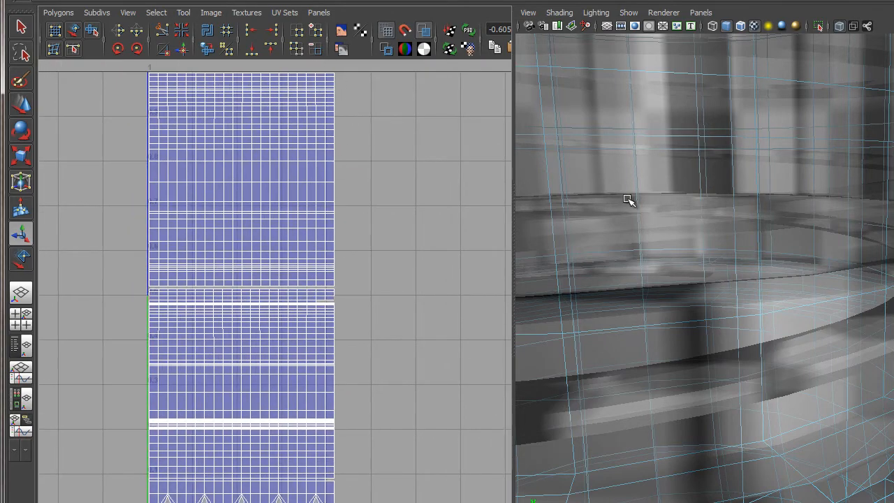
{"action": "key", "text": "f"}
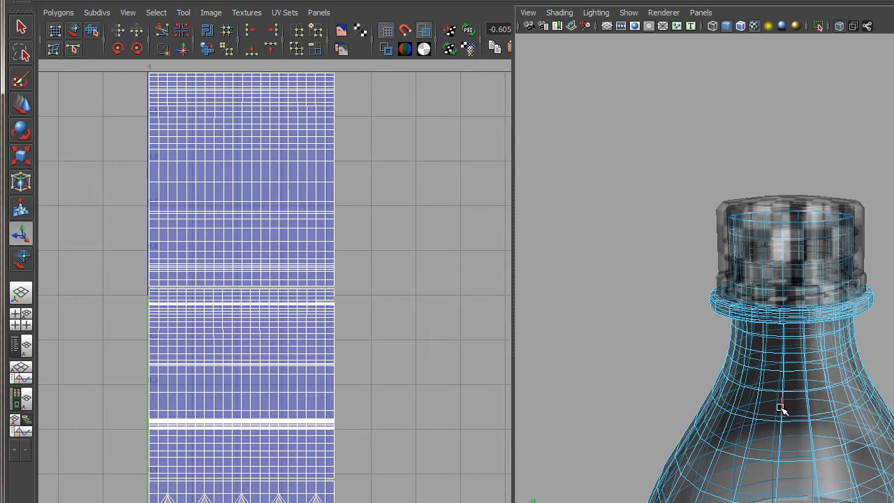
Select the edges around the two-face-wide gap at the body shell's right border and move and sew them.
{"action": "right_click_drag", "start_coordinate": [244, 275], "coordinate": [393, 328], "text": "alt"}
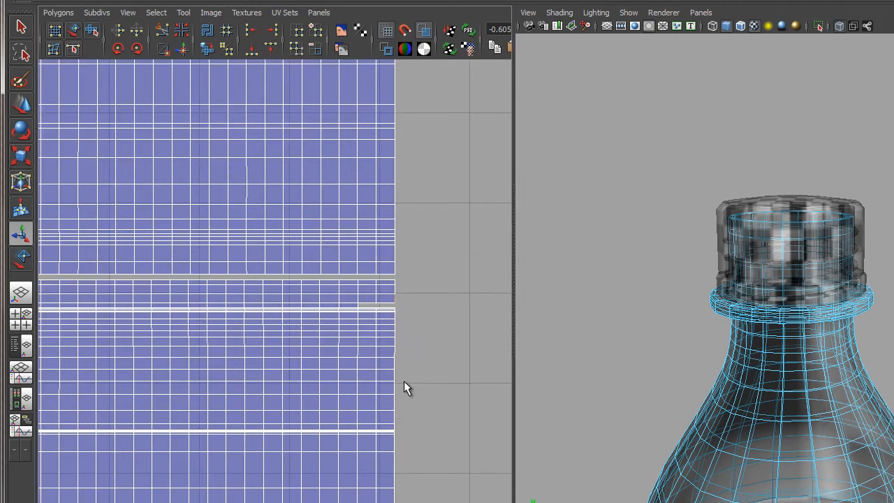
{"action": "middle_click_drag", "start_coordinate": [39, 385], "coordinate": [246, 402], "text": "alt"}
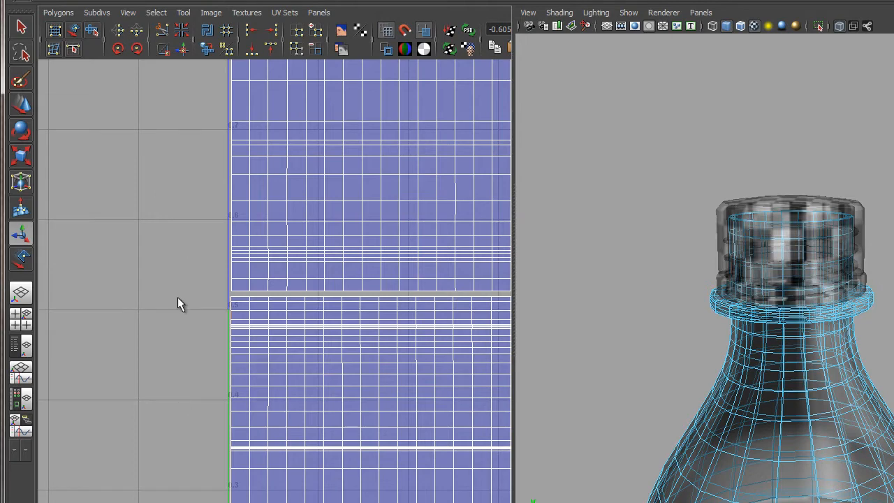
{"action": "middle_click_drag", "start_coordinate": [372, 343], "coordinate": [137, 337], "text": "alt"}
{"action": "middle_click_drag", "start_coordinate": [295, 315], "coordinate": [230, 343], "text": "alt"}
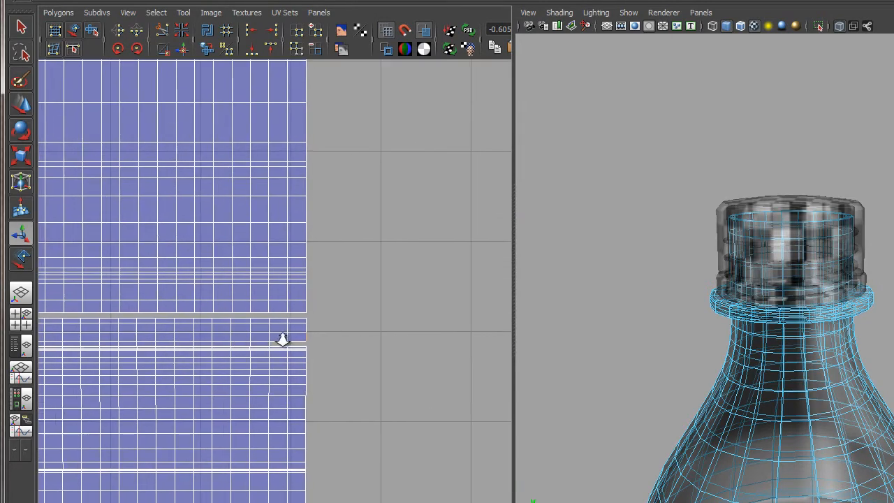
{"action": "right_click_drag", "start_coordinate": [282, 340], "coordinate": [399, 321], "text": "alt"}
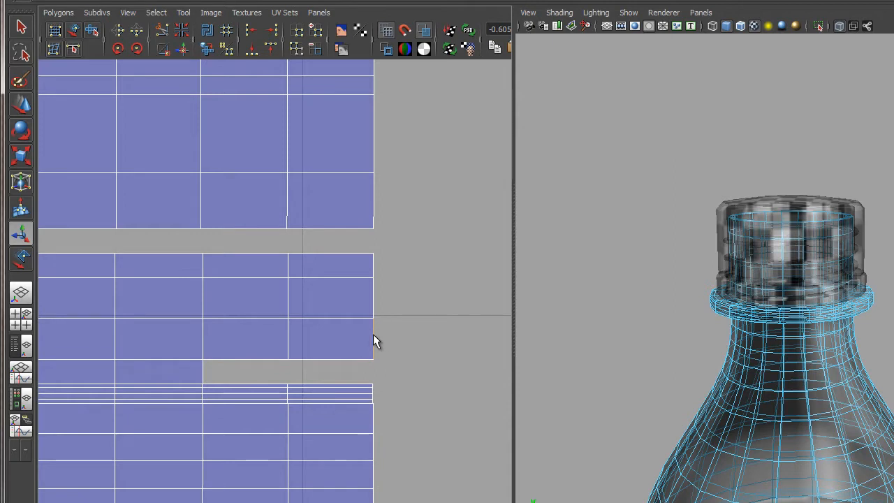
{"action": "left_click_drag", "start_coordinate": [297, 347], "coordinate": [286, 402]}
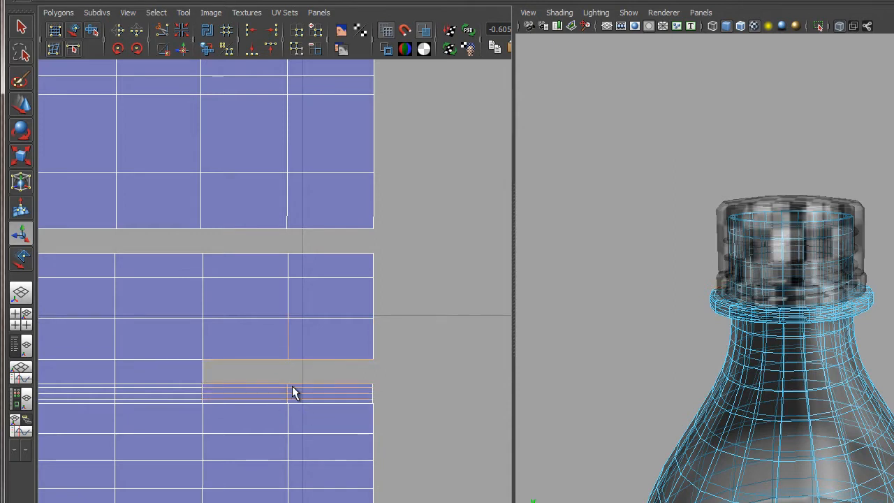
{"action": "left_click", "coordinate": [183, 50]}
Select the edges around the single-face gap at the right border just above the shell's notched base and move and sew them.
{"action": "right_click_drag", "start_coordinate": [381, 473], "coordinate": [201, 395], "text": "alt"}
{"action": "middle_click_drag", "start_coordinate": [305, 417], "coordinate": [329, 253], "text": "alt"}
{"action": "middle_click_drag", "start_coordinate": [342, 437], "coordinate": [312, 215], "text": "alt"}
{"action": "middle_click_drag", "start_coordinate": [330, 369], "coordinate": [335, 272], "text": "alt"}
{"action": "middle_click_drag", "start_coordinate": [340, 420], "coordinate": [333, 315], "text": "alt"}
{"action": "right_click_drag", "start_coordinate": [286, 316], "coordinate": [391, 349], "text": "alt"}
{"action": "left_click_drag", "start_coordinate": [300, 341], "coordinate": [244, 381]}
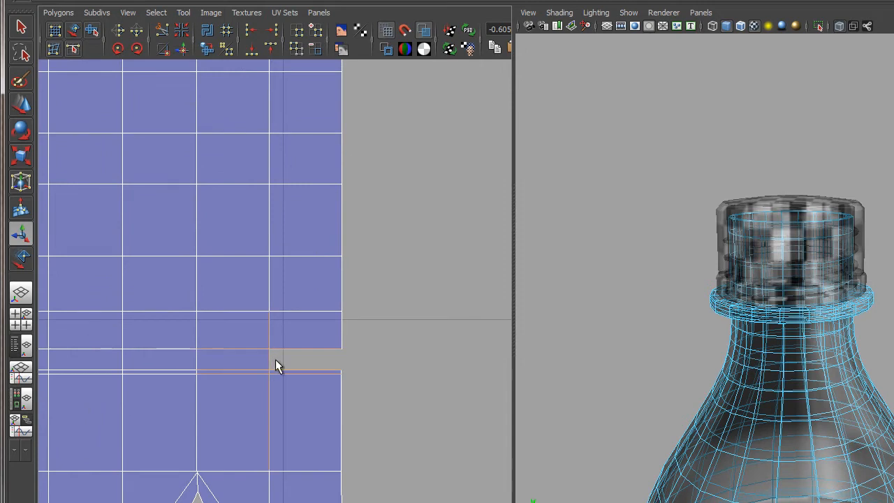
{"action": "left_click", "coordinate": [185, 48]}
Examine the remaining separated pieces beside the shell's base and the dense edge rows along the shell's left border.
{"action": "right_click_drag", "start_coordinate": [273, 307], "coordinate": [50, 272], "text": "alt"}
{"action": "middle_click_drag", "start_coordinate": [332, 451], "coordinate": [163, 406], "text": "alt"}
{"action": "middle_click_drag", "start_coordinate": [403, 405], "coordinate": [175, 415], "text": "alt"}
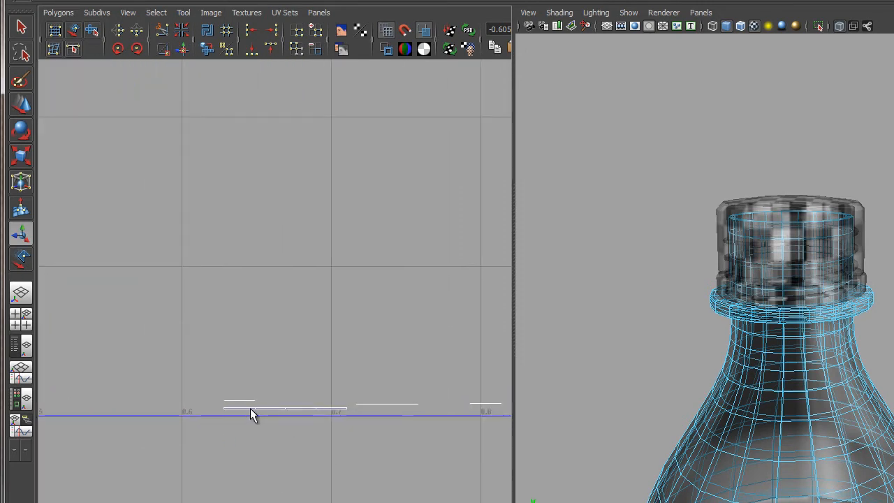
{"action": "middle_click_drag", "start_coordinate": [99, 320], "coordinate": [427, 322], "text": "alt"}
{"action": "middle_click_drag", "start_coordinate": [50, 270], "coordinate": [479, 325], "text": "alt"}
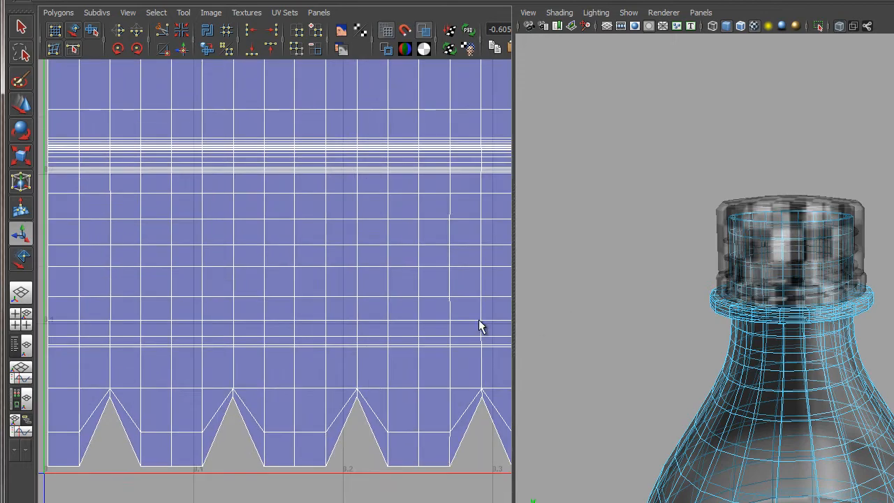
{"action": "middle_click_drag", "start_coordinate": [201, 273], "coordinate": [517, 321], "text": "alt"}
{"action": "middle_click_drag", "start_coordinate": [442, 292], "coordinate": [244, 427], "text": "alt"}
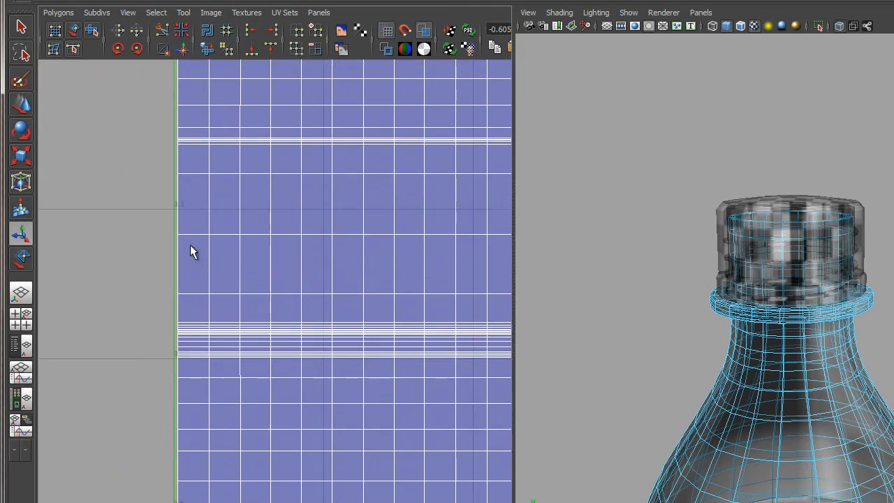
{"action": "right_click_drag", "start_coordinate": [190, 244], "coordinate": [323, 391], "text": "alt"}
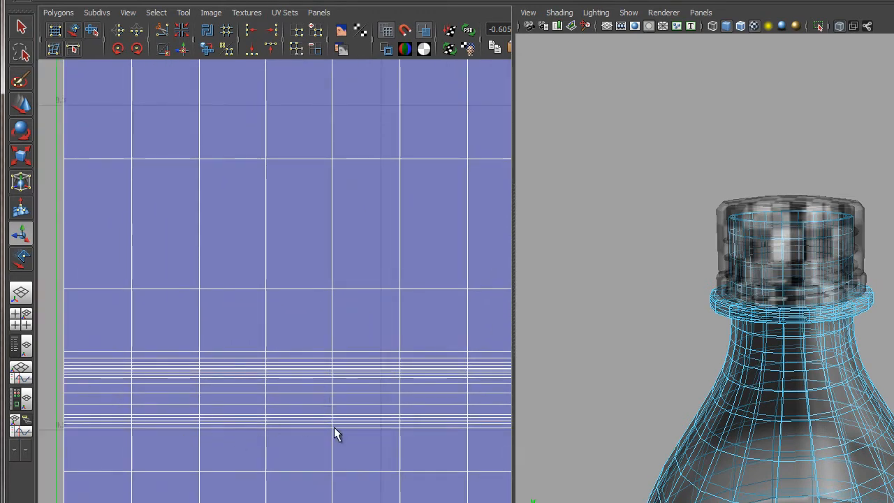
{"action": "middle_click_drag", "start_coordinate": [336, 426], "coordinate": [190, 331], "text": "alt"}
{"action": "right_click_drag", "start_coordinate": [379, 427], "coordinate": [312, 378], "text": "alt"}
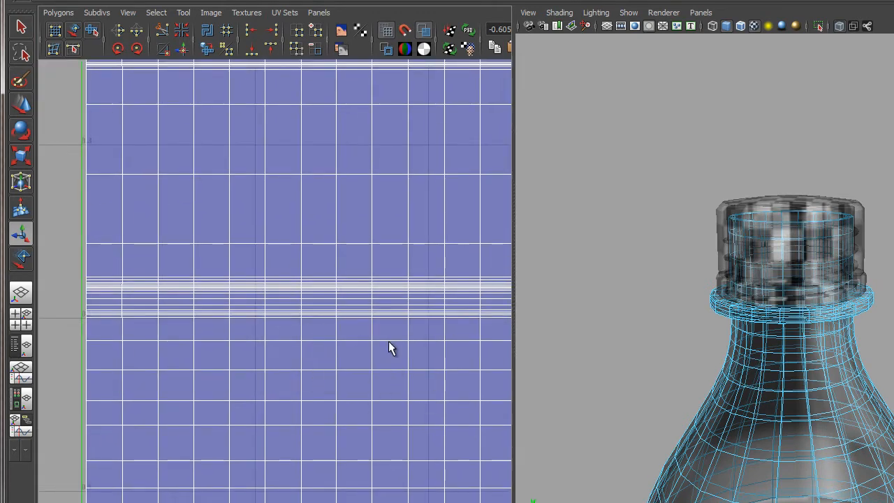
Maximize the UV editor view and select the edges of the separated piece near 0.8 beside the shell's base.
{"action": "key", "text": "space"}
{"action": "middle_click_drag", "start_coordinate": [827, 398], "coordinate": [461, 372], "text": "alt"}
{"action": "right_click_drag", "start_coordinate": [831, 488], "coordinate": [632, 405], "text": "alt"}
{"action": "middle_click_drag", "start_coordinate": [842, 468], "coordinate": [277, 134], "text": "alt"}
{"action": "middle_click_drag", "start_coordinate": [655, 264], "coordinate": [412, 302], "text": "alt"}
{"action": "right_click_drag", "start_coordinate": [407, 164], "coordinate": [659, 239], "text": "alt"}
{"action": "left_click_drag", "start_coordinate": [659, 239], "coordinate": [589, 290]}
{"action": "left_click_drag", "start_coordinate": [651, 243], "coordinate": [594, 291]}
Trace the selected piece's highlighted matching edges along the body shells and frame the selection.
{"action": "middle_click_drag", "start_coordinate": [83, 161], "coordinate": [723, 502], "text": "alt"}
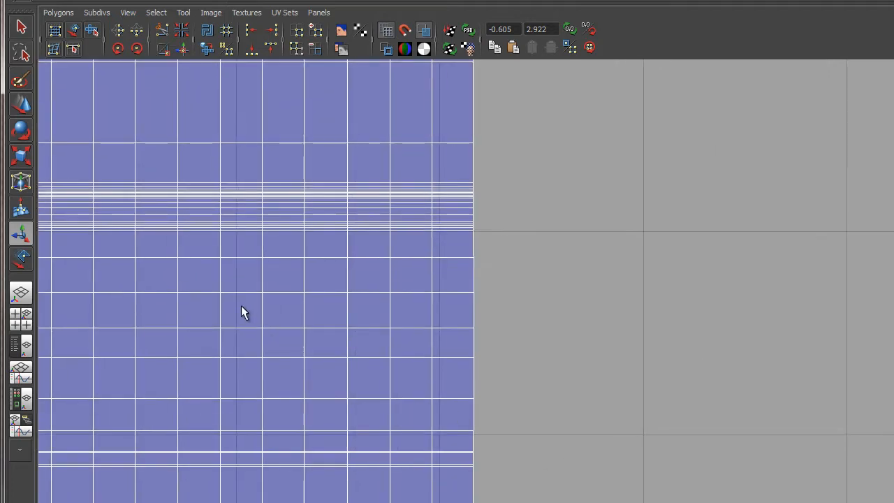
{"action": "middle_click_drag", "start_coordinate": [243, 306], "coordinate": [654, 376], "text": "alt"}
{"action": "middle_click_drag", "start_coordinate": [162, 303], "coordinate": [396, 444], "text": "alt"}
{"action": "middle_click_drag", "start_coordinate": [462, 184], "coordinate": [353, 372], "text": "alt"}
{"action": "middle_click_drag", "start_coordinate": [443, 194], "coordinate": [383, 323], "text": "alt"}
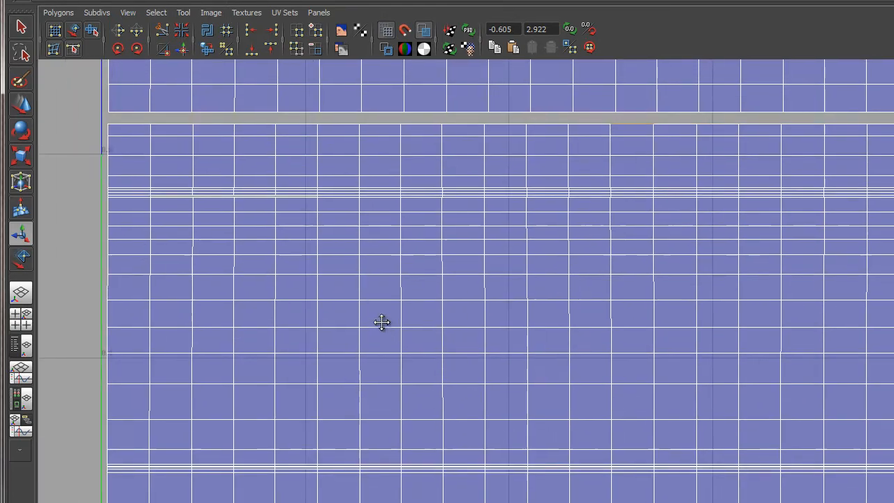
{"action": "middle_click_drag", "start_coordinate": [268, 267], "coordinate": [333, 342], "text": "alt"}
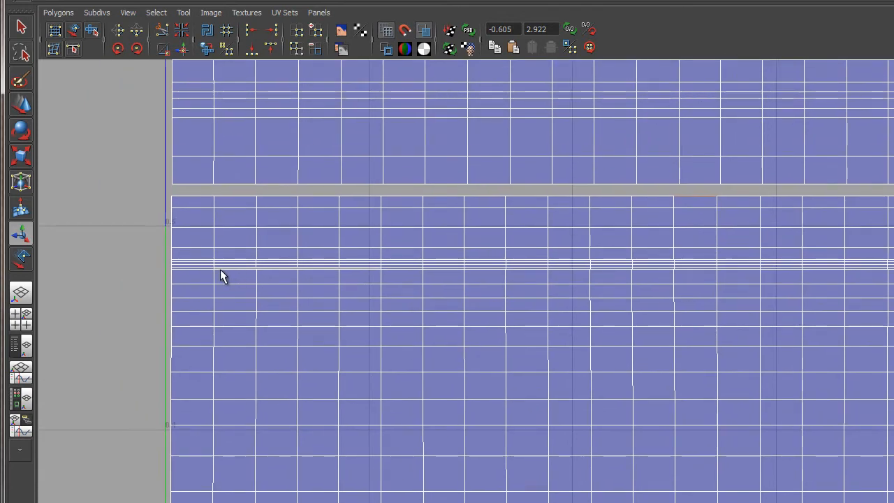
{"action": "key", "text": "f"}
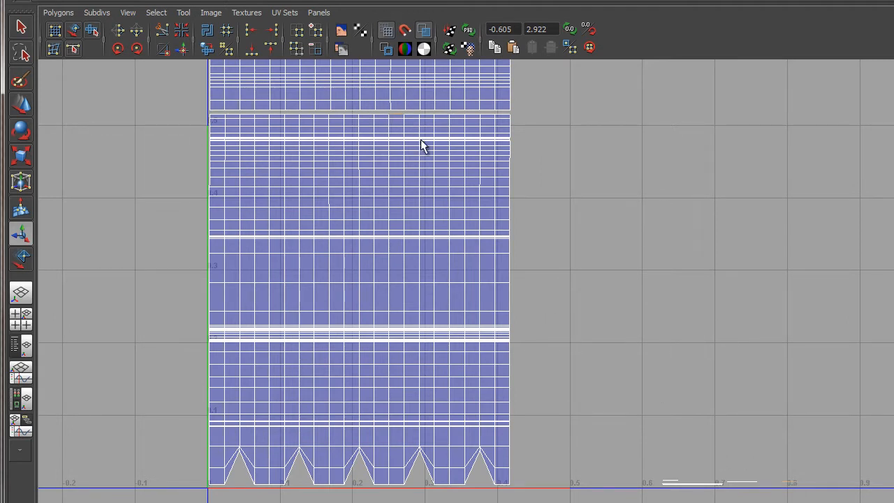
Try to move and sew the highlighted edges at the gap between the upper and lower body shells.
{"action": "middle_click_drag", "start_coordinate": [420, 139], "coordinate": [376, 296], "text": "alt"}
{"action": "right_click_drag", "start_coordinate": [376, 296], "coordinate": [698, 339], "text": "alt"}
{"action": "middle_click_drag", "start_coordinate": [80, 285], "coordinate": [499, 329], "text": "alt"}
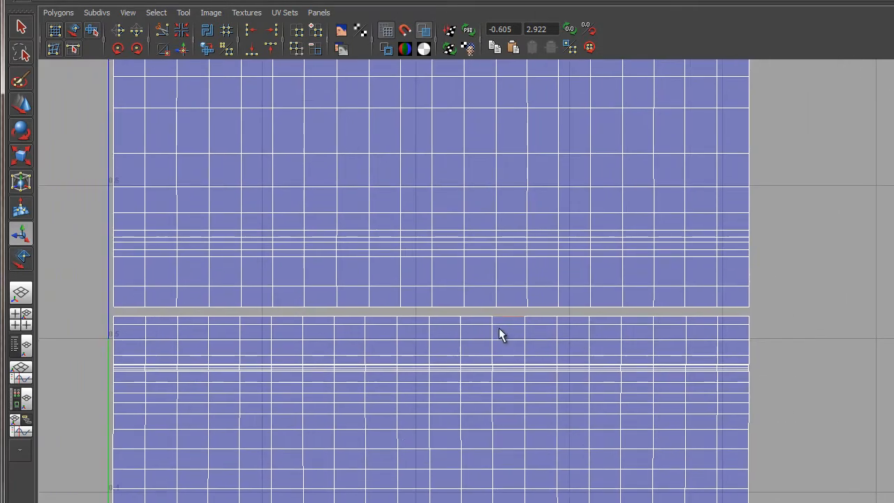
{"action": "right_click_drag", "start_coordinate": [498, 328], "coordinate": [887, 425], "text": "alt"}
{"action": "right_click_drag", "start_coordinate": [397, 288], "coordinate": [760, 410], "text": "alt"}
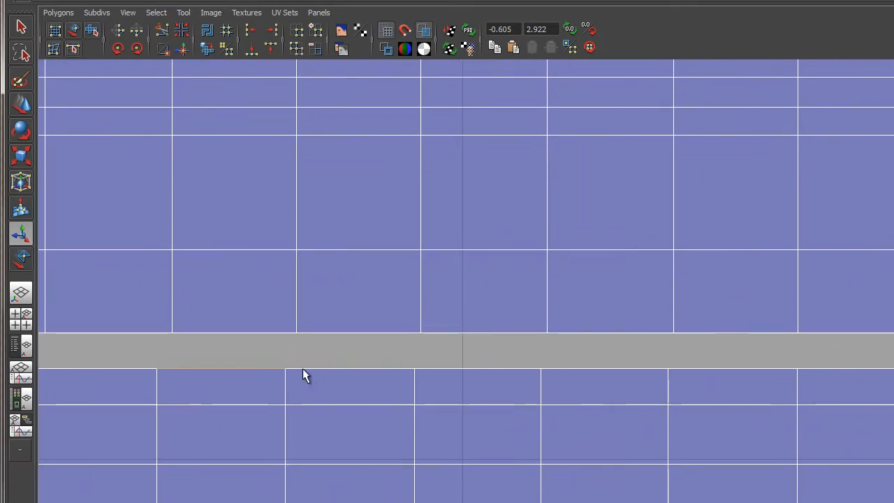
{"action": "right_click_drag", "start_coordinate": [579, 441], "coordinate": [243, 82], "text": "alt"}
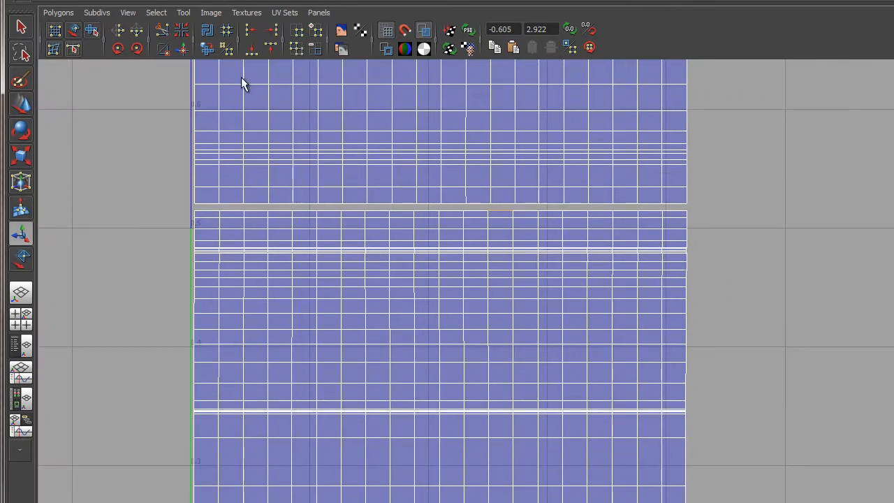
{"action": "left_click", "coordinate": [180, 50]}
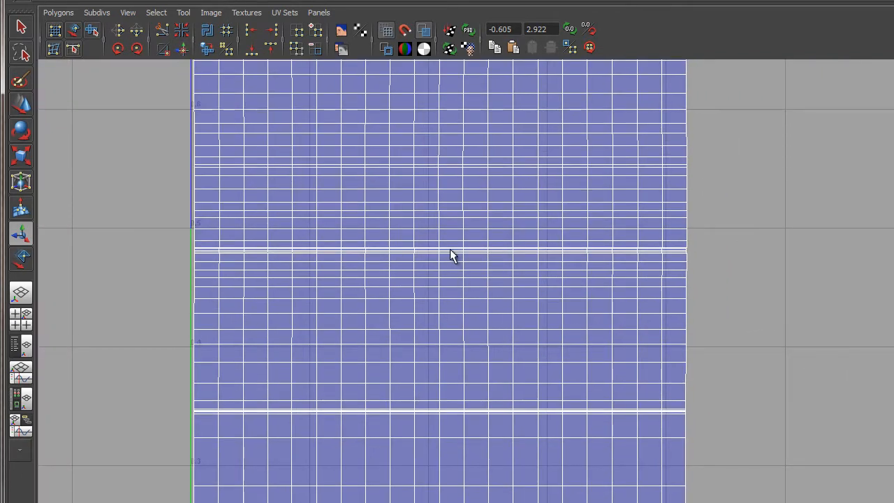
Undo the last move and sew of the body shell edges.
{"action": "middle_click_drag", "start_coordinate": [450, 255], "coordinate": [485, 385], "text": "alt"}
{"action": "right_click_drag", "start_coordinate": [605, 264], "coordinate": [549, 305], "text": "alt"}
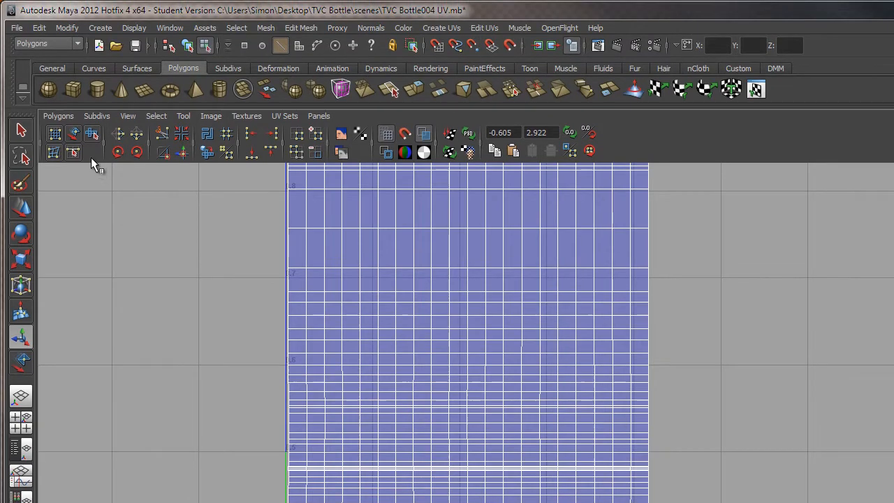
{"action": "left_click", "coordinate": [46, 26]}
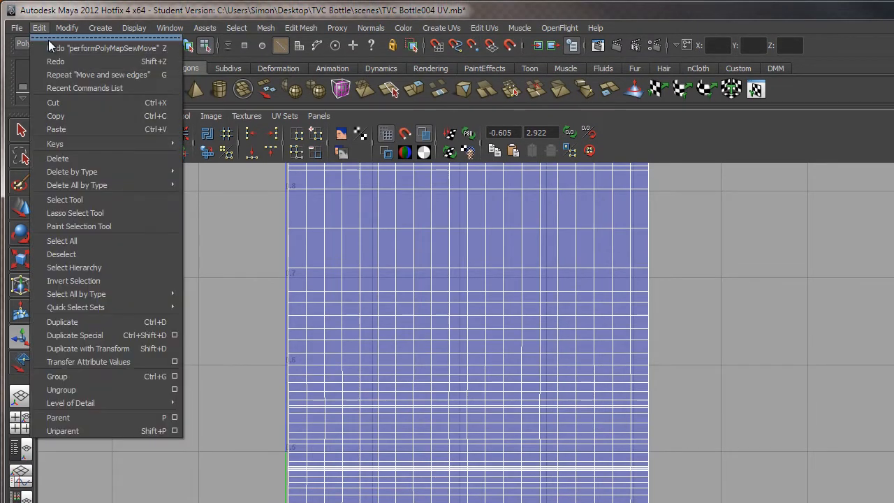
{"action": "left_click", "coordinate": [48, 41]}
Compare the highlighted edges at the upper shell's top, at the gap between the shells and on the separated pieces.
{"action": "right_click_drag", "start_coordinate": [457, 353], "coordinate": [370, 363], "text": "alt"}
{"action": "middle_click_drag", "start_coordinate": [544, 370], "coordinate": [466, 450], "text": "alt"}
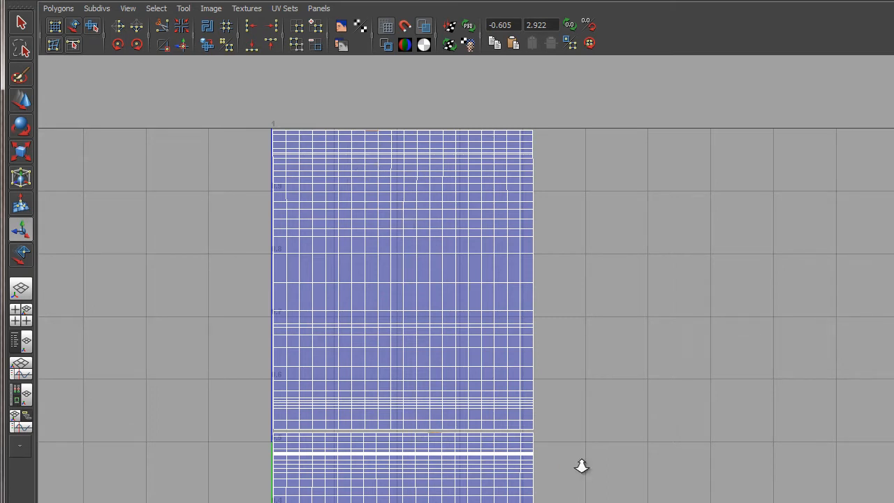
{"action": "scroll", "coordinate": [580, 467], "scroll_direction": "down", "scroll_amount": 2}
{"action": "middle_click_drag", "start_coordinate": [549, 451], "coordinate": [461, 370], "text": "alt"}
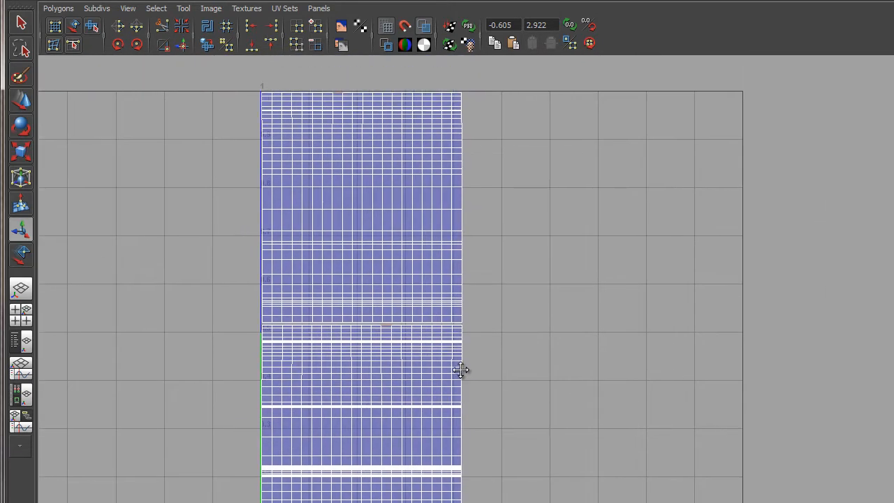
{"action": "middle_click_drag", "start_coordinate": [418, 173], "coordinate": [406, 215], "text": "alt"}
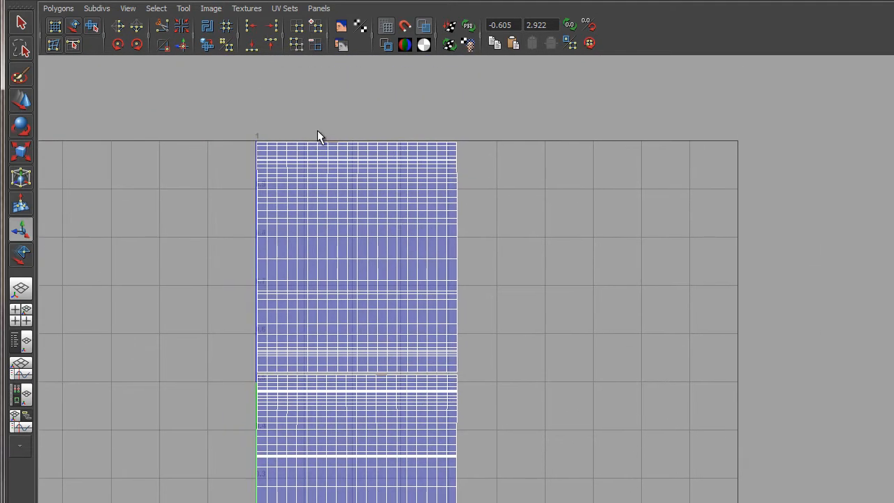
{"action": "scroll", "coordinate": [381, 217], "scroll_direction": "up", "scroll_amount": 2}
{"action": "middle_click_drag", "start_coordinate": [206, 125], "coordinate": [349, 244], "text": "alt"}
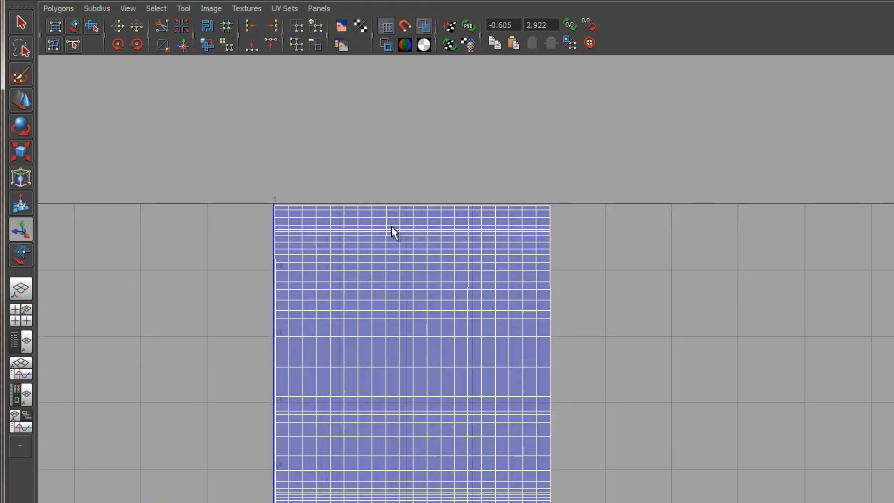
{"action": "middle_click_drag", "start_coordinate": [564, 436], "coordinate": [481, 289], "text": "alt"}
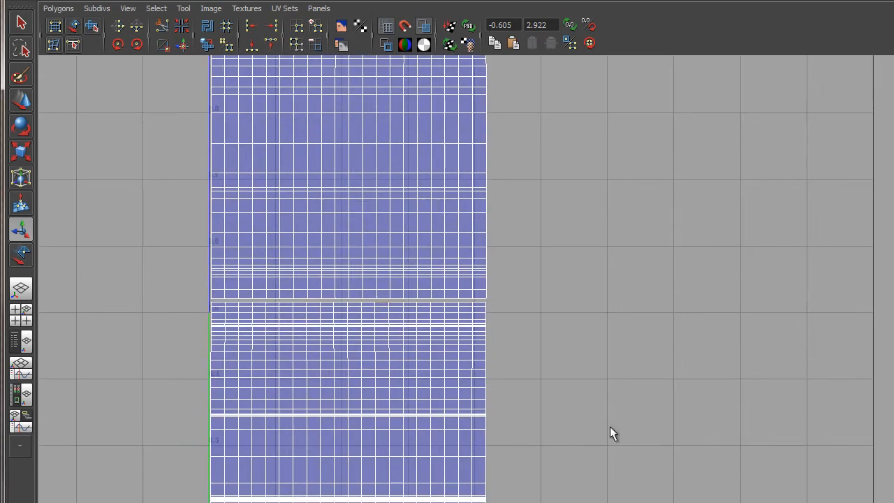
{"action": "middle_click_drag", "start_coordinate": [610, 433], "coordinate": [391, 179], "text": "alt"}
{"action": "middle_click_drag", "start_coordinate": [517, 317], "coordinate": [492, 279], "text": "alt"}
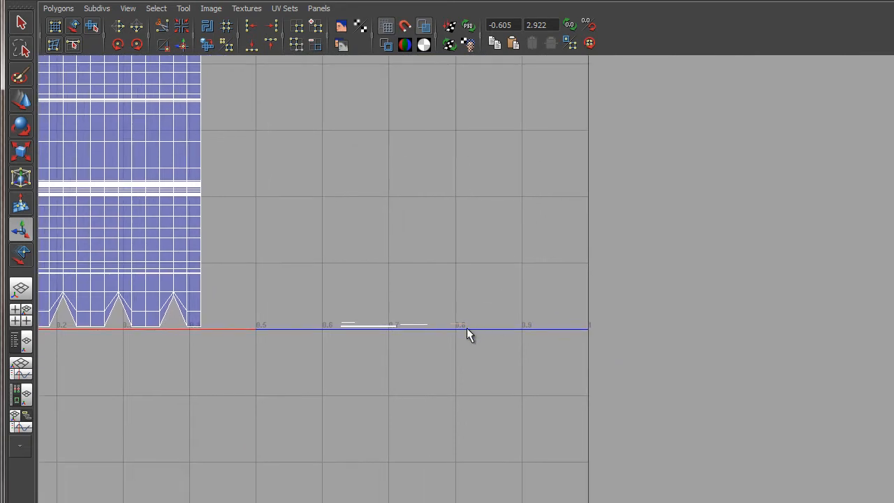
{"action": "middle_click_drag", "start_coordinate": [270, 169], "coordinate": [531, 360], "text": "alt"}
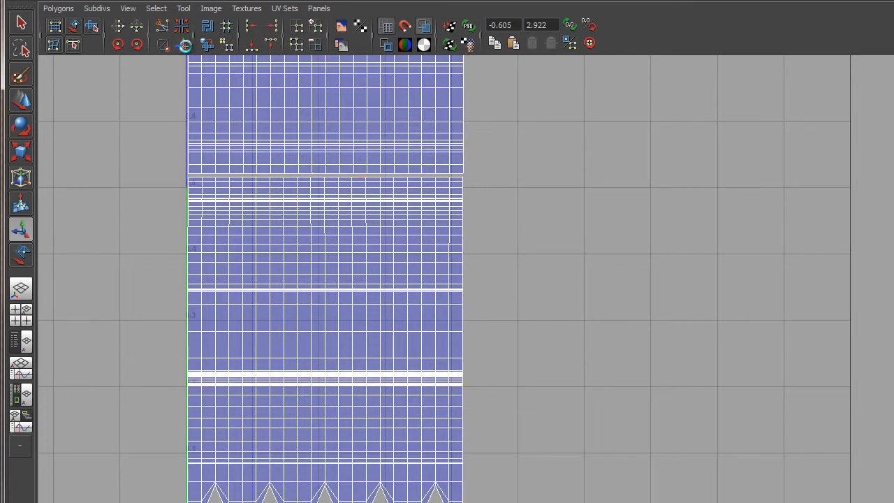
Select the edges of the separated four-face strip beside the shell's base.
{"action": "mouse_move", "coordinate": [470, 277]}
{"action": "middle_mouse_down", "text": "alt"}
{"action": "mouse_move", "coordinate": [482, 292]}
{"action": "mouse_move", "coordinate": [469, 220]}
{"action": "middle_mouse_up", "text": "alt"}
{"action": "middle_click_drag", "start_coordinate": [472, 309], "coordinate": [471, 260], "text": "alt"}
{"action": "middle_click_drag", "start_coordinate": [483, 321], "coordinate": [460, 294], "text": "alt"}
{"action": "right_click_drag", "start_coordinate": [426, 266], "coordinate": [683, 424], "text": "alt"}
{"action": "middle_click_drag", "start_coordinate": [535, 347], "coordinate": [486, 313], "text": "alt"}
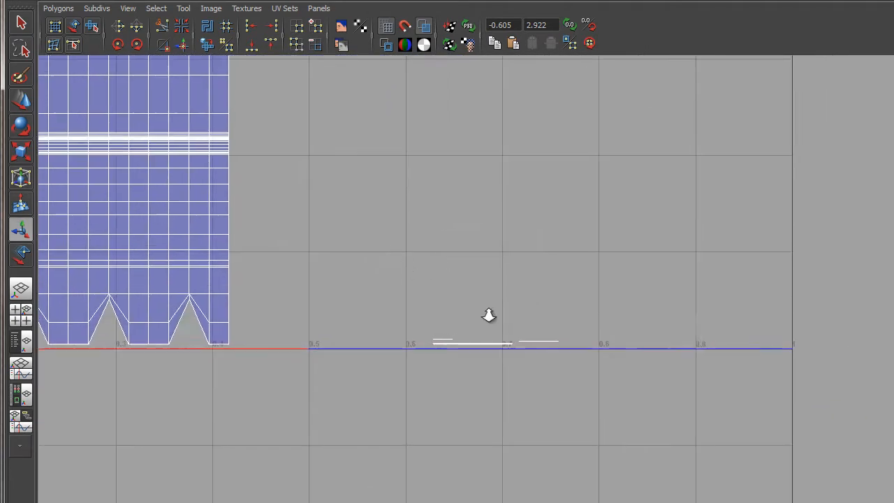
{"action": "right_click_drag", "start_coordinate": [487, 313], "coordinate": [726, 484], "text": "alt"}
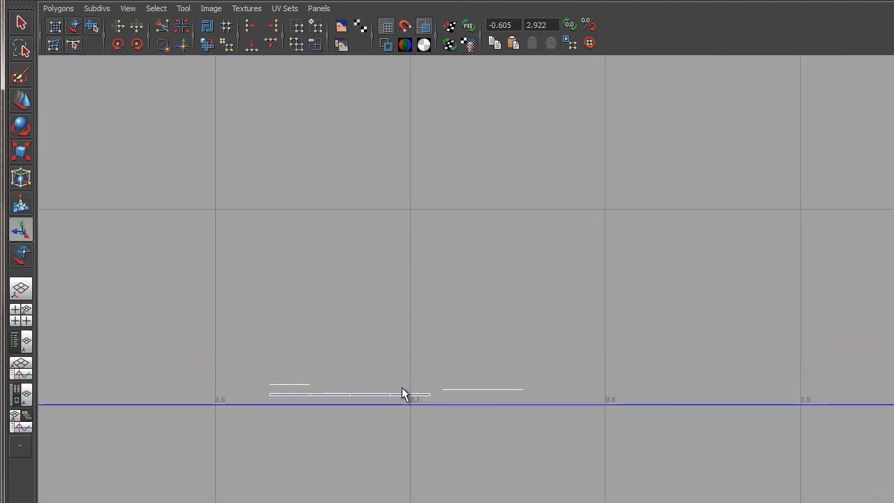
{"action": "left_click_drag", "start_coordinate": [403, 388], "coordinate": [301, 400]}
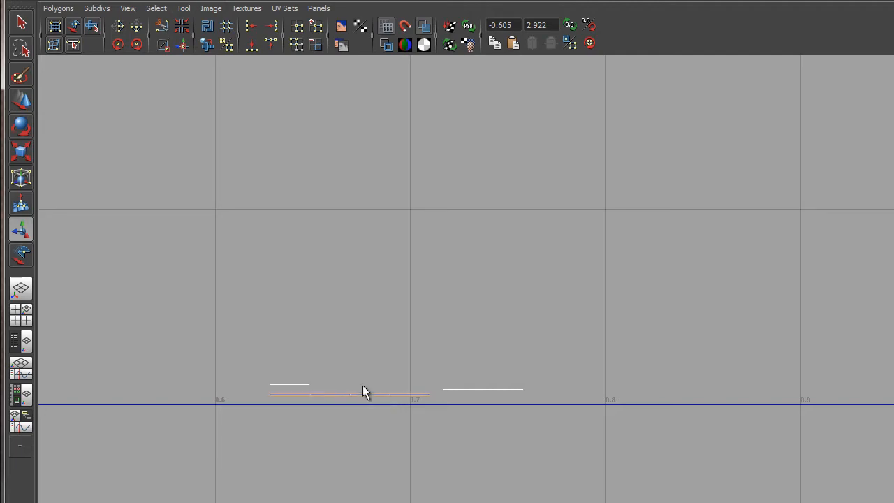
Locate the strip's matching edges in the lower shell's dense upper rows near the left border and move and sew them.
{"action": "middle_click_drag", "start_coordinate": [348, 282], "coordinate": [875, 413], "text": "alt"}
{"action": "middle_click_drag", "start_coordinate": [264, 199], "coordinate": [539, 295], "text": "alt"}
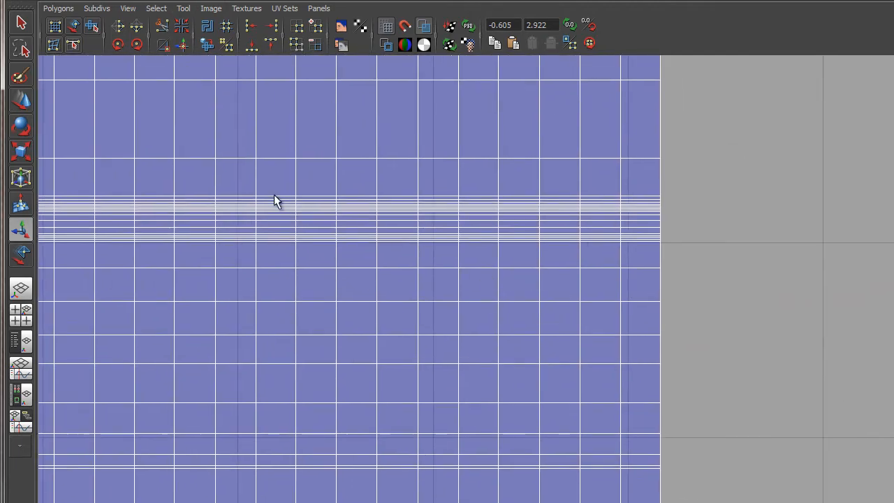
{"action": "middle_click_drag", "start_coordinate": [289, 231], "coordinate": [683, 432], "text": "alt"}
{"action": "middle_click_drag", "start_coordinate": [433, 259], "coordinate": [375, 485], "text": "alt"}
{"action": "middle_click_drag", "start_coordinate": [348, 256], "coordinate": [369, 410], "text": "alt"}
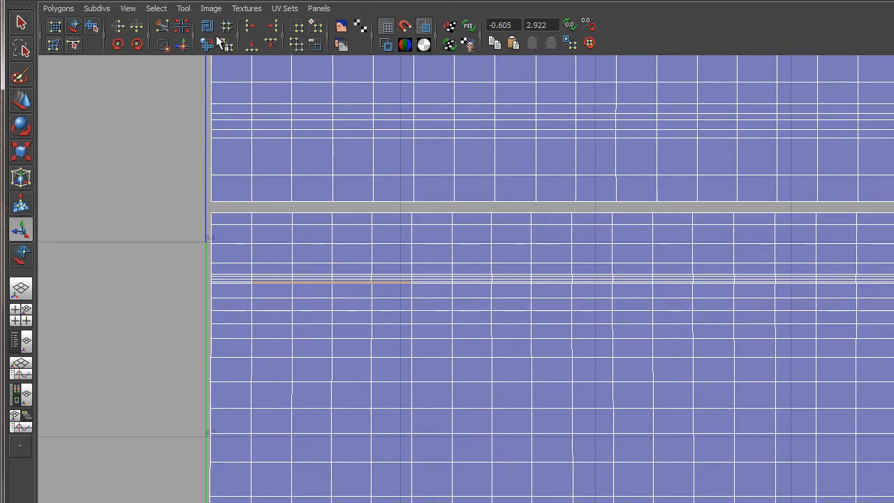
{"action": "left_click", "coordinate": [185, 43]}
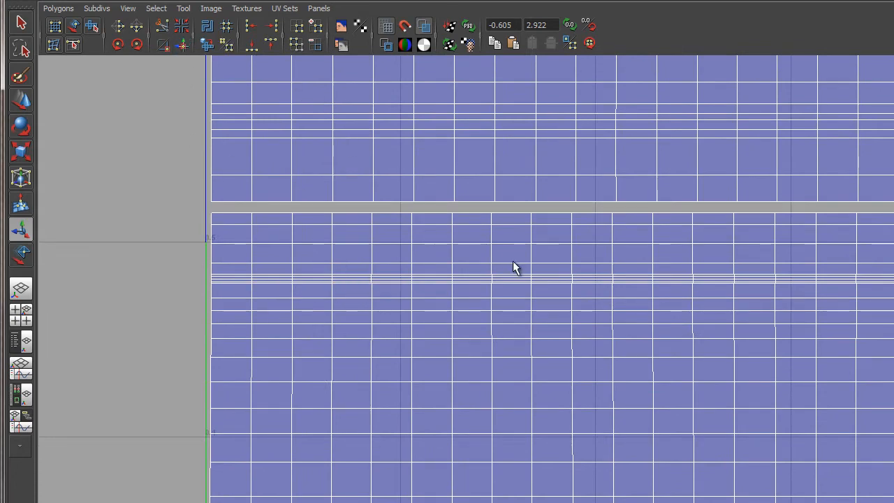
{"action": "scroll", "coordinate": [512, 267], "scroll_direction": "down", "scroll_amount": 6}
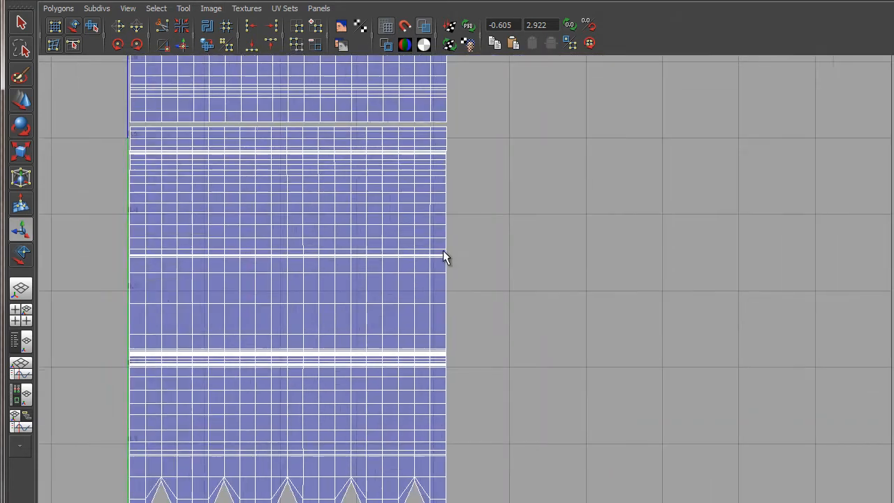
Examine the upper and lower body shells and the gap between them for faces or edges that are still separated.
{"action": "middle_click_drag", "start_coordinate": [706, 419], "coordinate": [460, 255], "text": "alt"}
{"action": "left_click_drag", "start_coordinate": [469, 340], "coordinate": [337, 365]}
{"action": "middle_click_drag", "start_coordinate": [173, 118], "coordinate": [581, 410], "text": "alt"}
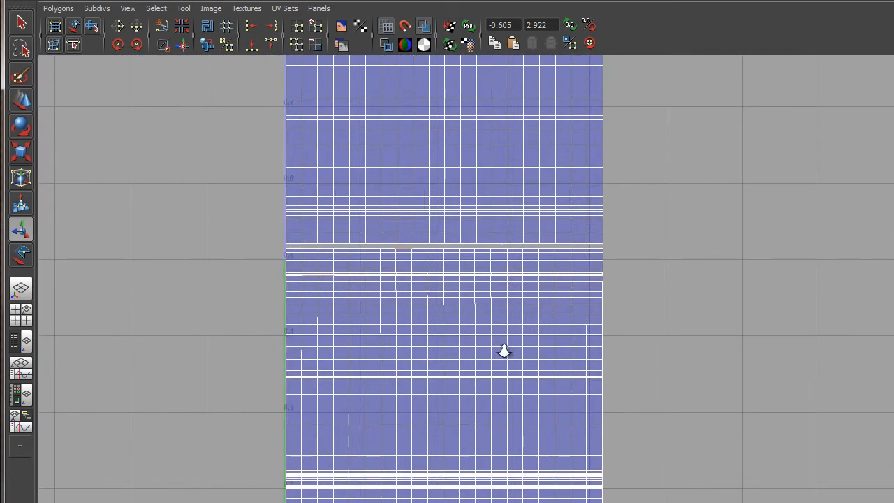
{"action": "scroll", "coordinate": [504, 350], "scroll_direction": "up", "scroll_amount": 3}
{"action": "middle_click_drag", "start_coordinate": [213, 245], "coordinate": [288, 277], "text": "alt"}
{"action": "scroll", "coordinate": [288, 276], "scroll_direction": "up", "scroll_amount": 2}
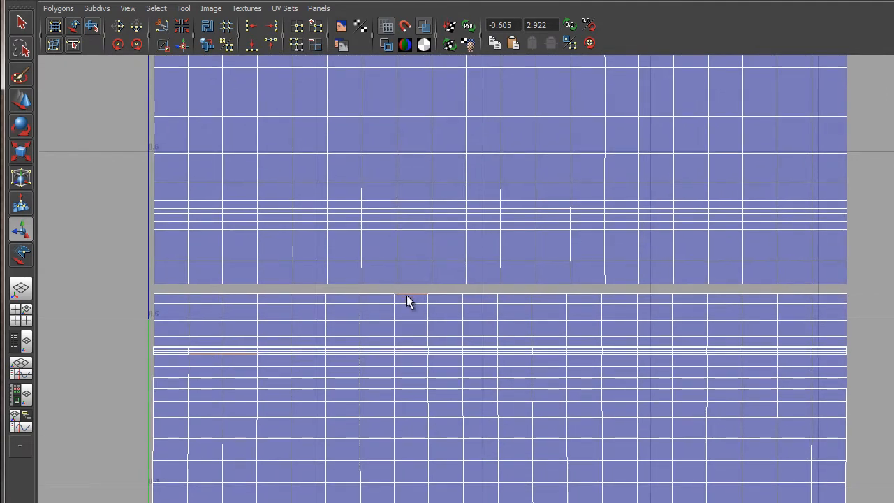
{"action": "scroll", "coordinate": [391, 300], "scroll_direction": "down", "scroll_amount": 3}
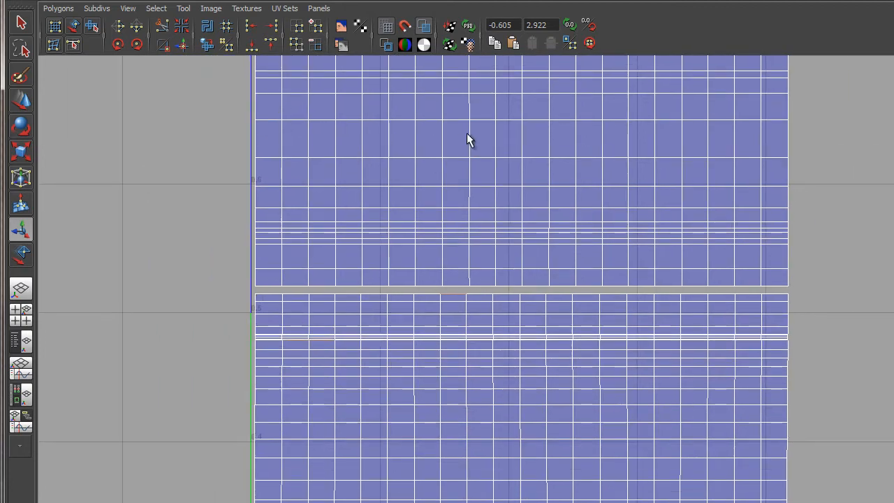
{"action": "middle_click_drag", "start_coordinate": [467, 133], "coordinate": [454, 335], "text": "alt"}
{"action": "middle_click_drag", "start_coordinate": [446, 220], "coordinate": [426, 419], "text": "alt"}
{"action": "middle_click_drag", "start_coordinate": [422, 150], "coordinate": [406, 189], "text": "alt"}
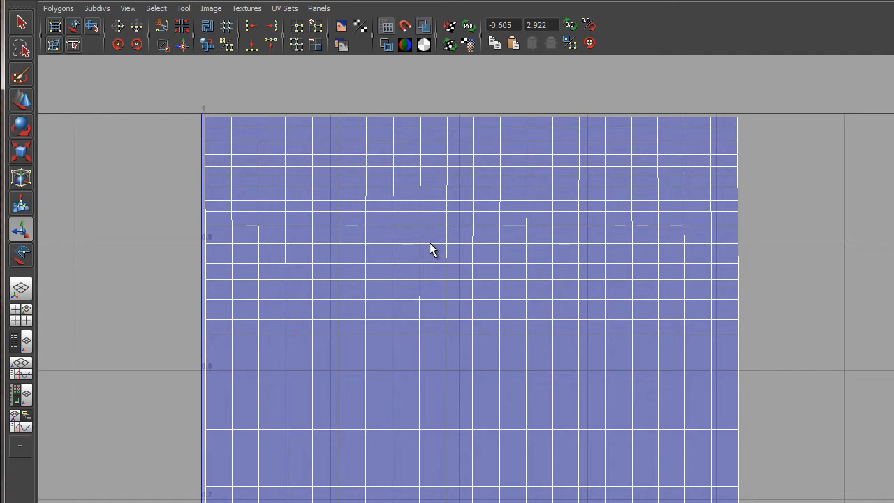
{"action": "middle_click_drag", "start_coordinate": [503, 395], "coordinate": [473, 152], "text": "alt"}
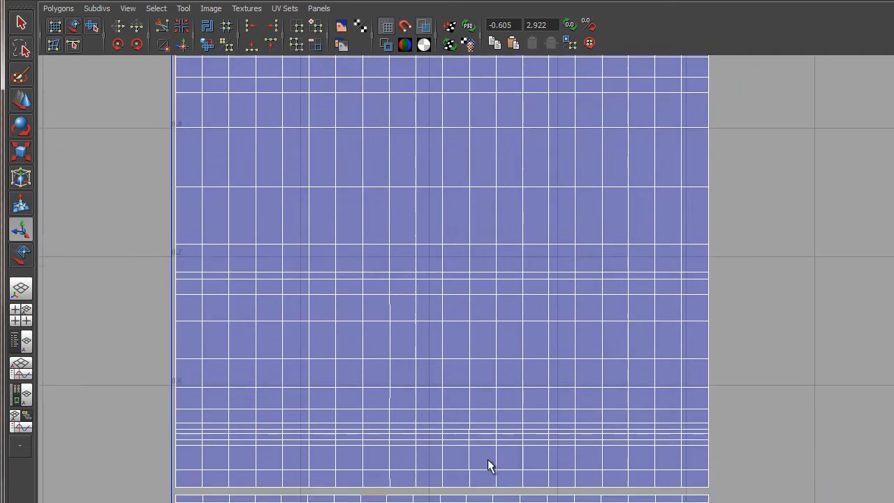
{"action": "middle_click_drag", "start_coordinate": [489, 466], "coordinate": [479, 337], "text": "alt"}
{"action": "middle_click_drag", "start_coordinate": [218, 158], "coordinate": [231, 148], "text": "alt"}
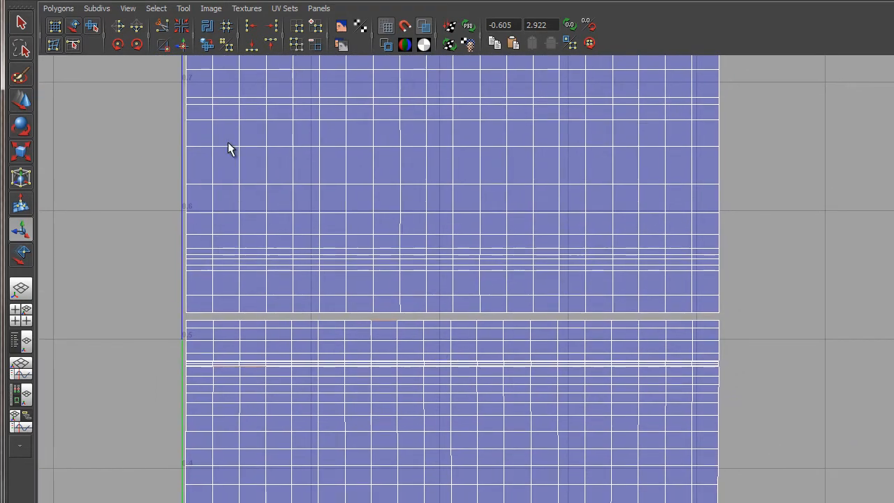
Check how both body shells sit as a whole within the 0-to-1 texture space.
{"action": "left_click", "coordinate": [184, 47]}
{"action": "right_click_drag", "start_coordinate": [619, 370], "coordinate": [338, 231], "text": "alt"}
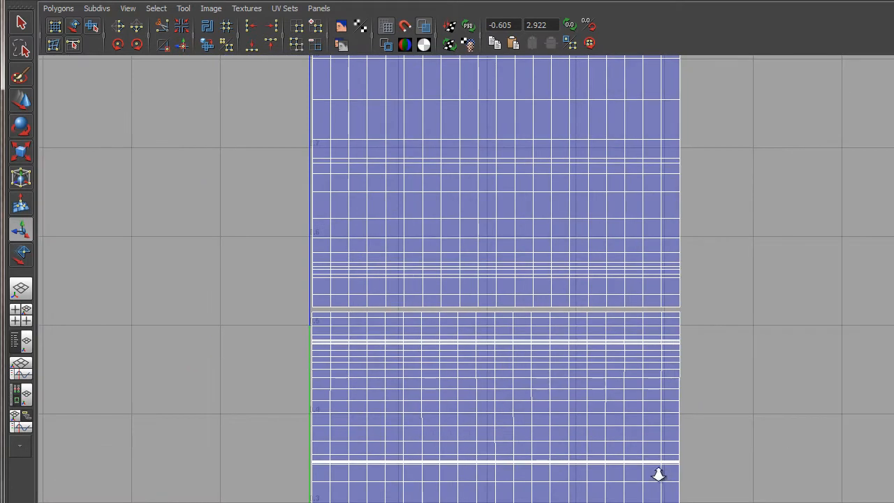
{"action": "right_click_drag", "start_coordinate": [658, 475], "coordinate": [602, 435], "text": "alt"}
{"action": "middle_click_drag", "start_coordinate": [602, 435], "coordinate": [515, 331], "text": "alt"}
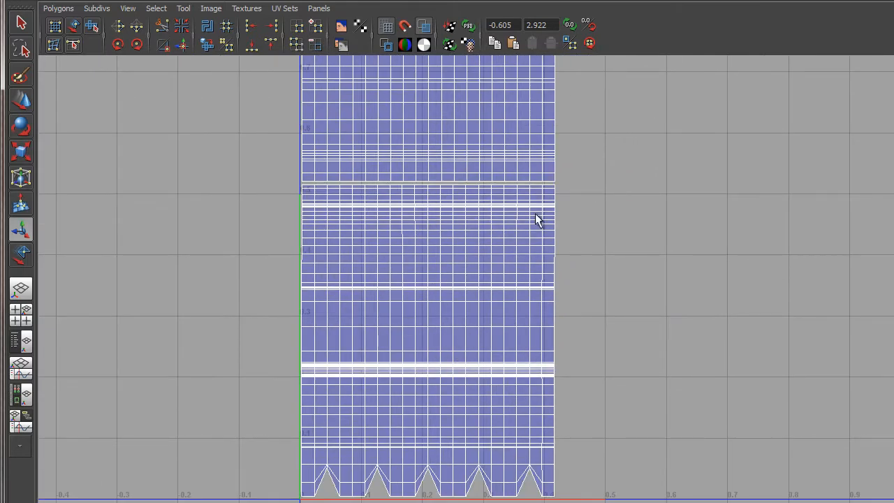
{"action": "middle_click_drag", "start_coordinate": [536, 219], "coordinate": [437, 385], "text": "alt"}
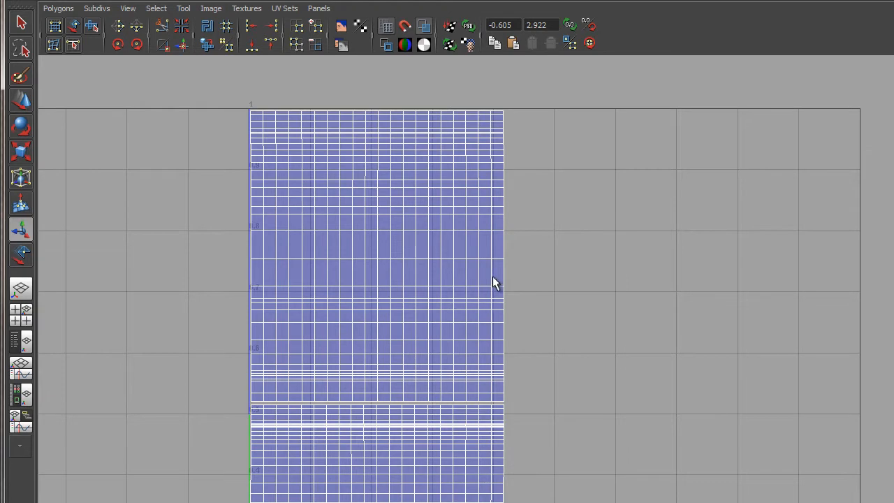
{"action": "right_click_drag", "start_coordinate": [476, 256], "coordinate": [405, 230], "text": "alt"}
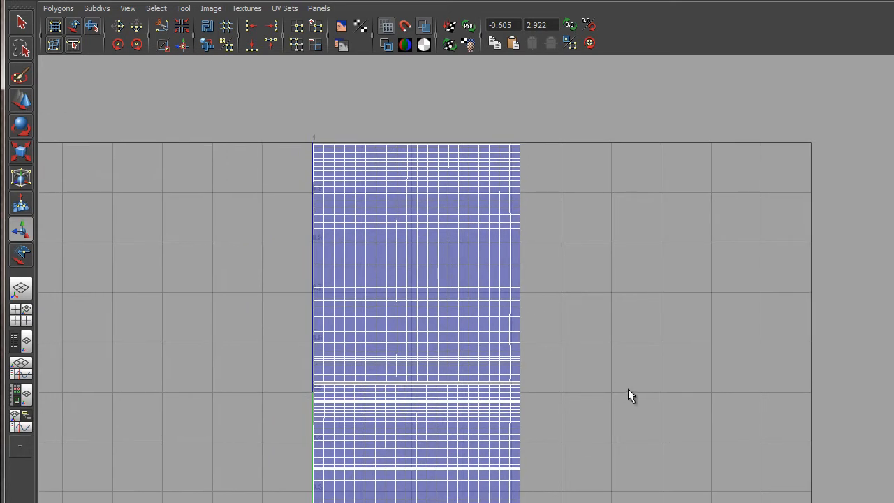
{"action": "middle_click_drag", "start_coordinate": [741, 441], "coordinate": [660, 354], "text": "alt"}
{"action": "right_click_drag", "start_coordinate": [600, 292], "coordinate": [472, 308], "text": "alt"}
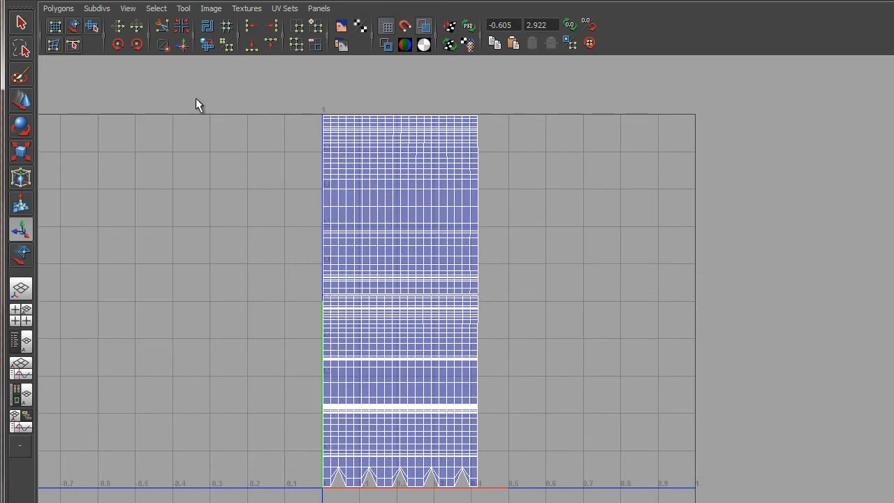
Select the upper body shell and move it horizontally out of the texture space, to about -0.65 to -0.24 in U.
{"action": "left_click", "coordinate": [79, 25]}
{"action": "left_click", "coordinate": [412, 175]}
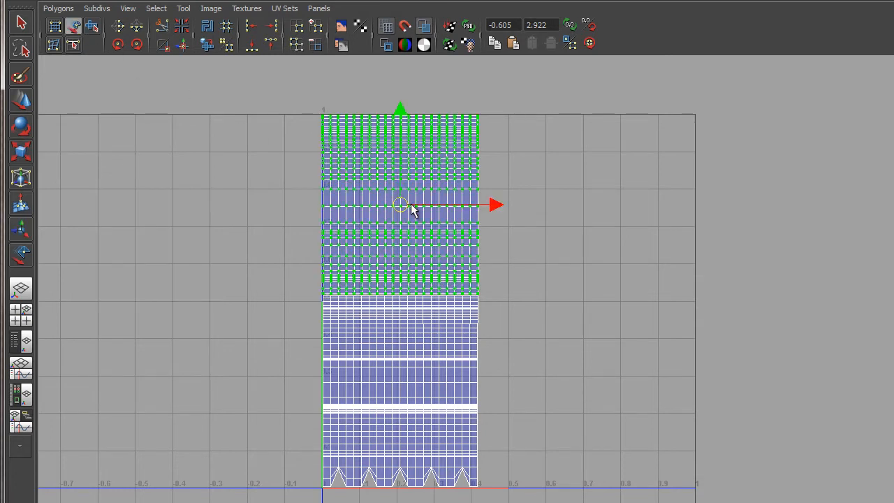
{"action": "left_click_drag", "start_coordinate": [496, 206], "coordinate": [253, 205]}
Try the automatic UV Layout on the lower body shell with the existing settings and undo it.
{"action": "left_click", "coordinate": [422, 364]}
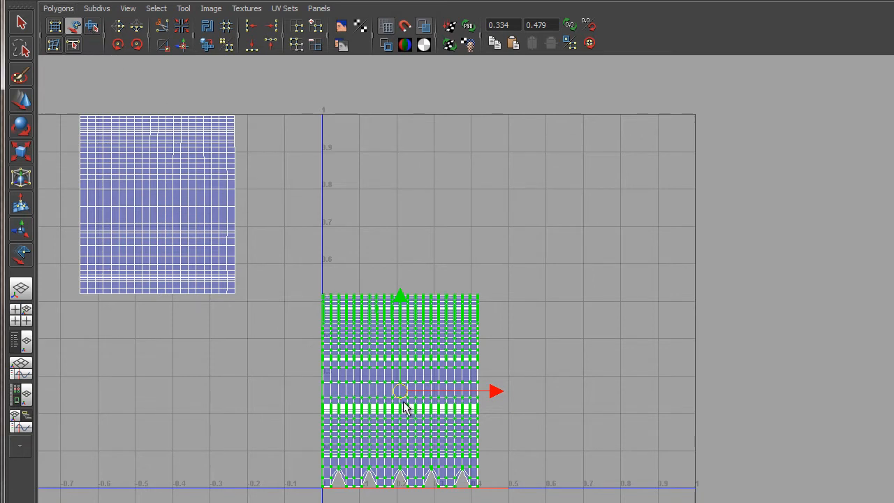
{"action": "left_click", "coordinate": [54, 9]}
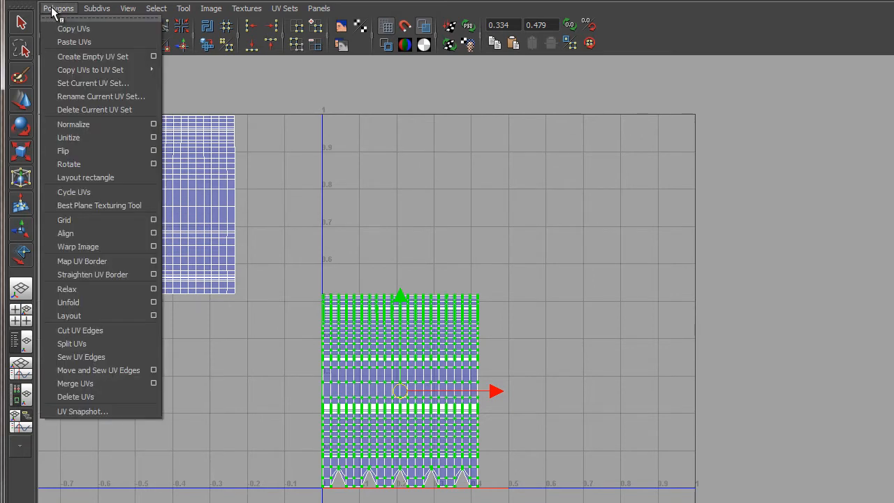
{"action": "left_click", "coordinate": [74, 316]}
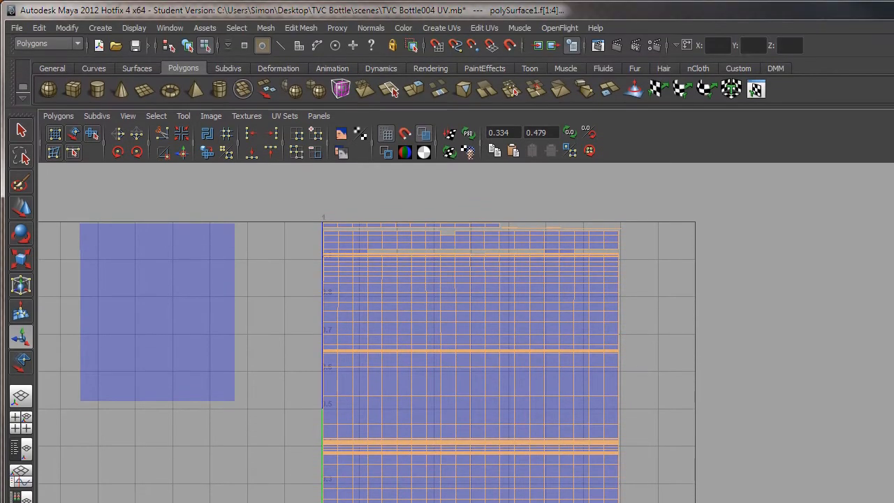
{"action": "left_click", "coordinate": [44, 28]}
{"action": "left_click", "coordinate": [47, 48]}
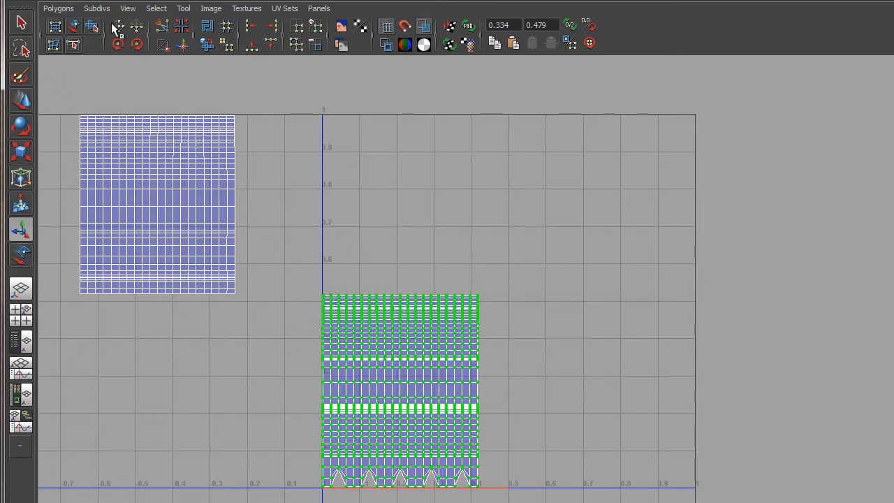
Try the UV Layout on the lower body shell with Separate shells set to Off.
{"action": "left_click", "coordinate": [58, 8]}
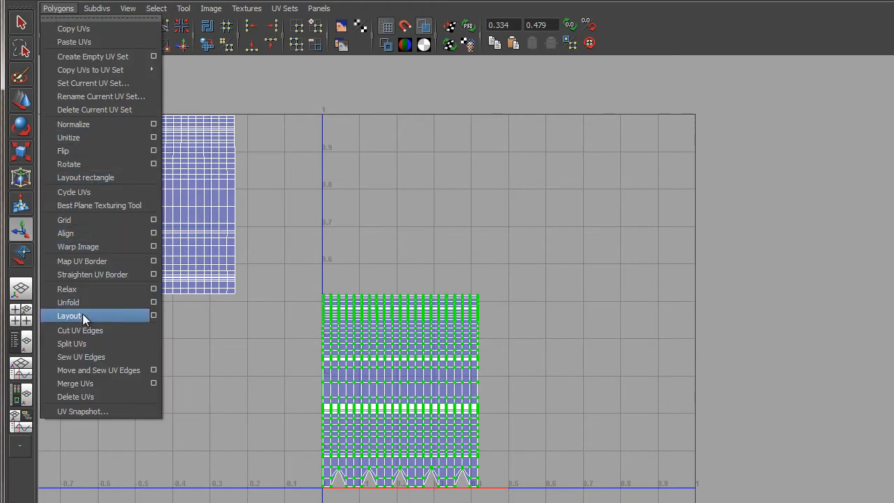
{"action": "left_click", "coordinate": [154, 315]}
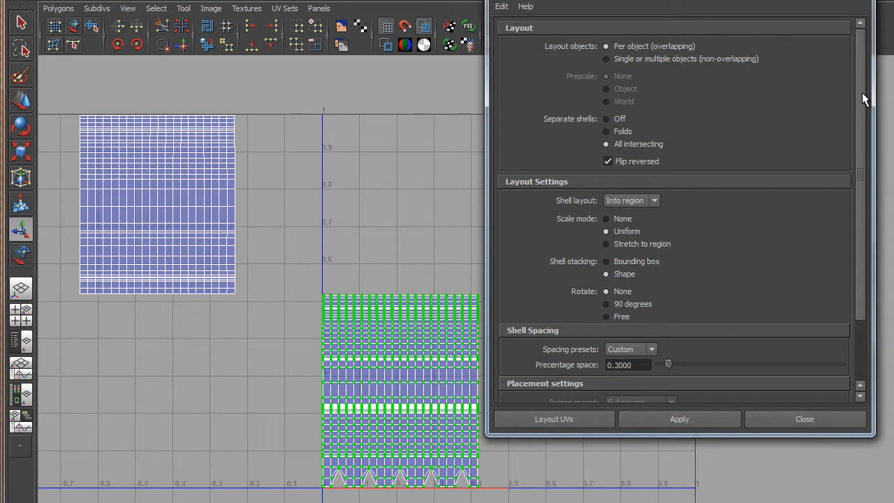
{"action": "left_click_drag", "start_coordinate": [862, 93], "coordinate": [862, 98]}
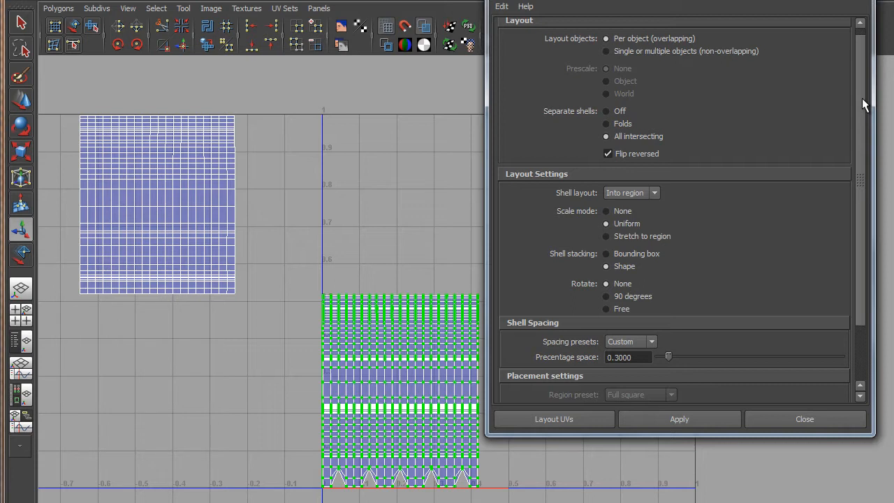
{"action": "left_click_drag", "start_coordinate": [862, 98], "coordinate": [868, 134]}
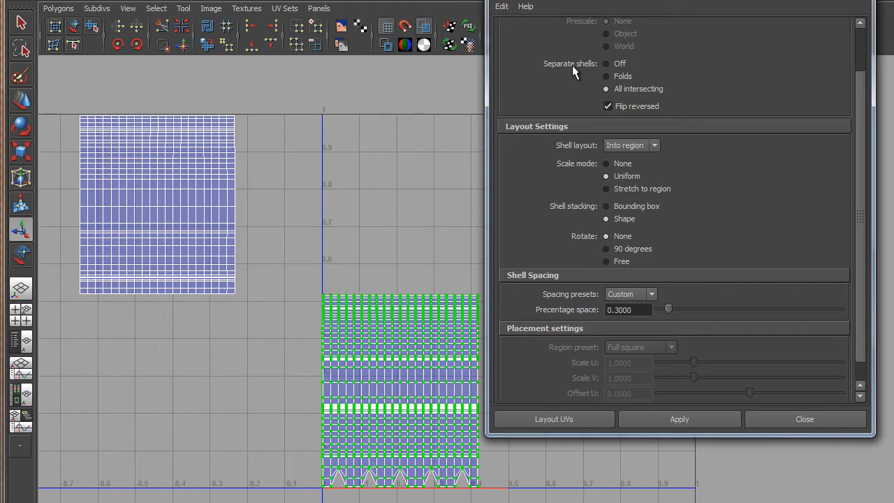
{"action": "scroll", "coordinate": [759, 160], "scroll_direction": "down", "scroll_amount": 1}
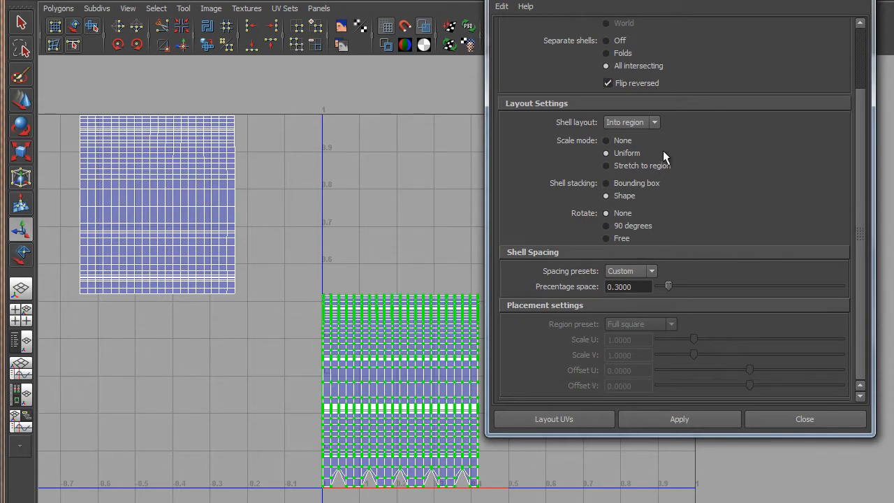
{"action": "scroll", "coordinate": [713, 230], "scroll_direction": "up", "scroll_amount": 3}
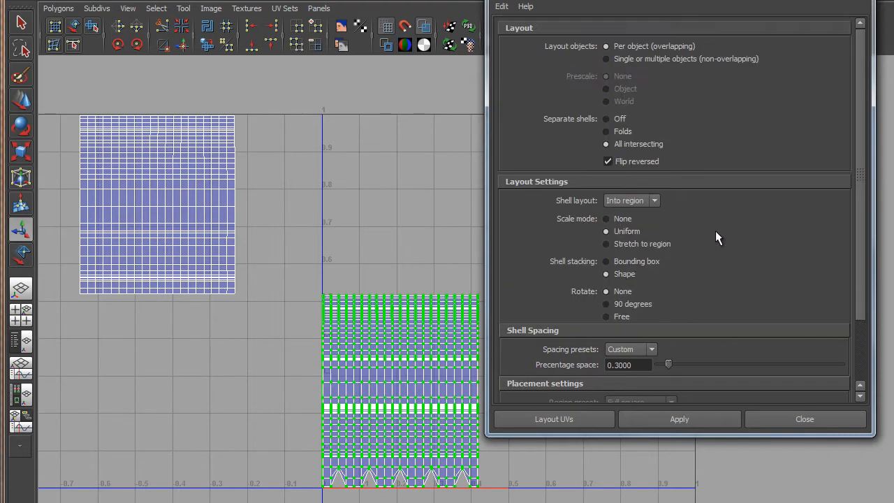
{"action": "left_click", "coordinate": [616, 120]}
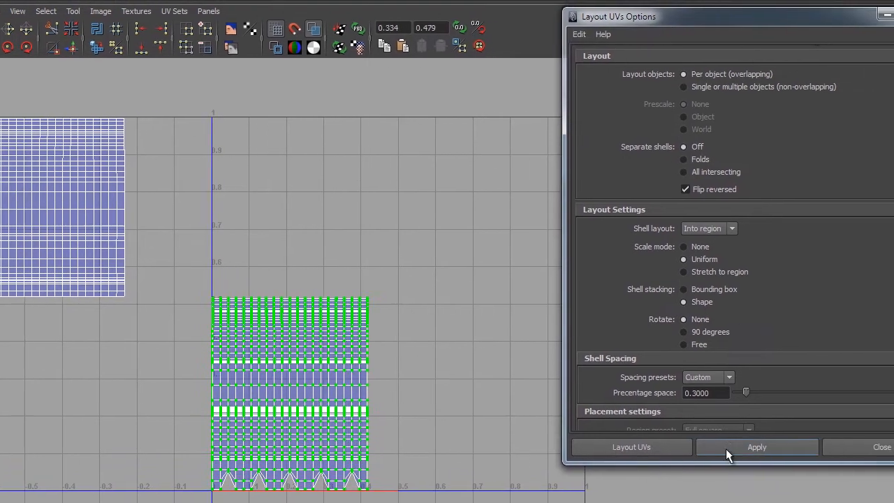
{"action": "left_click", "coordinate": [653, 419]}
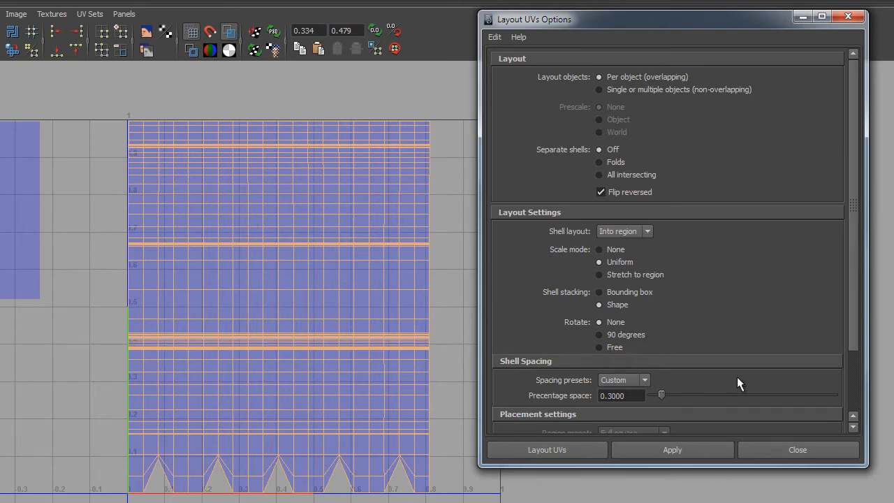
Close the layout options and undo the lower shell's UV Layout.
{"action": "left_click_drag", "start_coordinate": [631, 26], "coordinate": [679, 27]}
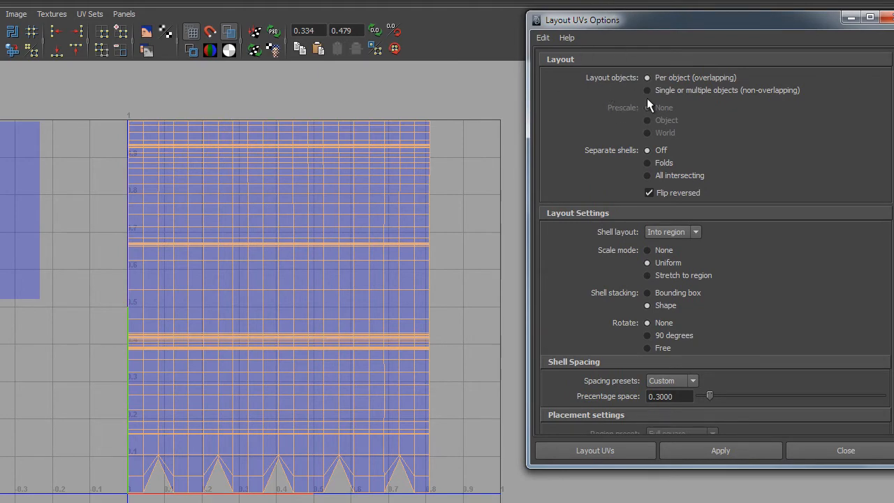
{"action": "left_click", "coordinate": [799, 449]}
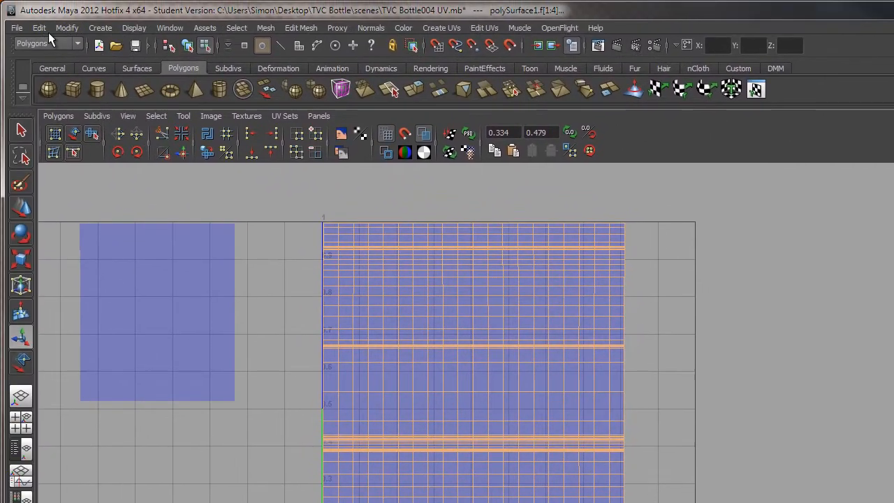
{"action": "left_click", "coordinate": [46, 29]}
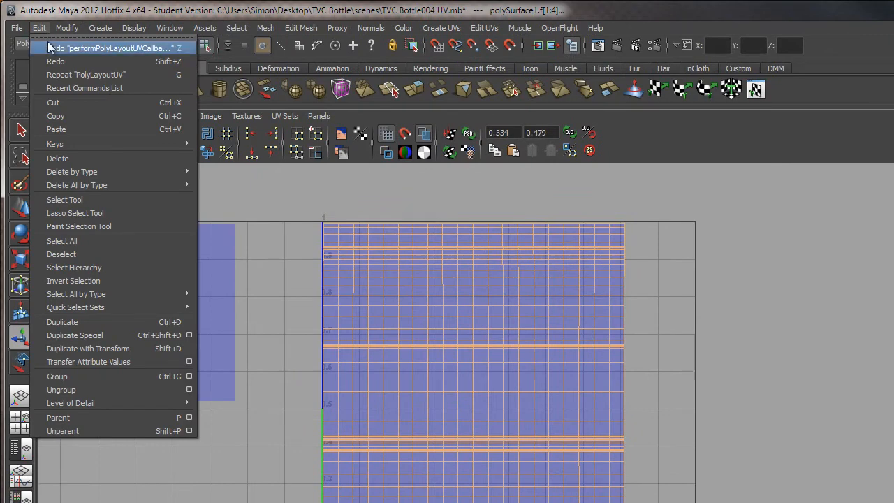
{"action": "left_click", "coordinate": [48, 42]}
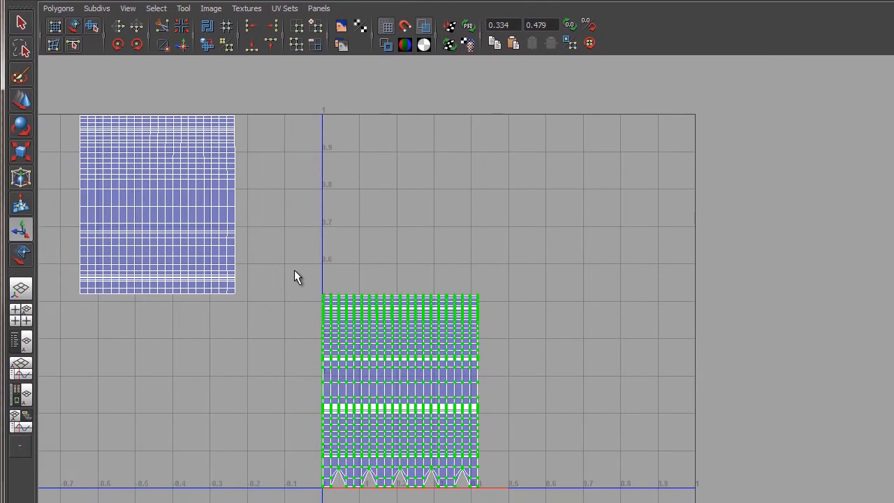
Centre the lower body shell's UVs at about 0.5, 0.5 and scale them uniformly to nearly fill the 0-to-1 height.
{"action": "right_click", "coordinate": [434, 395]}
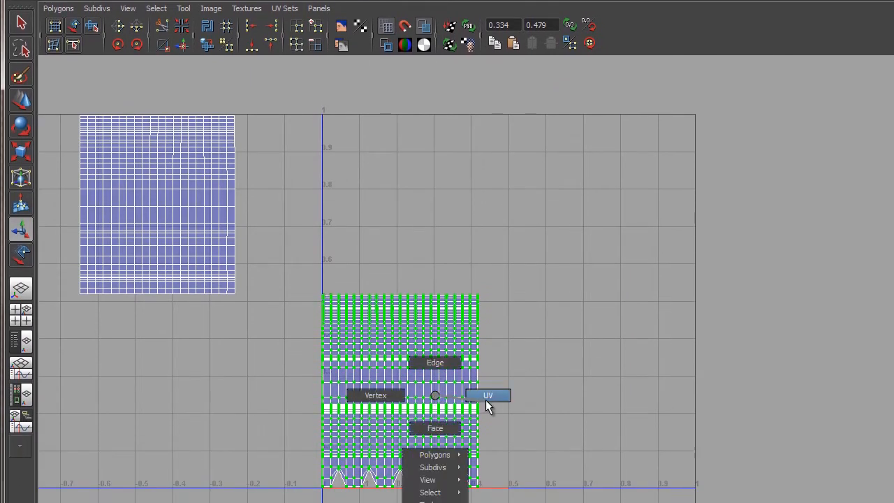
{"action": "right_click_drag", "start_coordinate": [434, 396], "coordinate": [482, 392]}
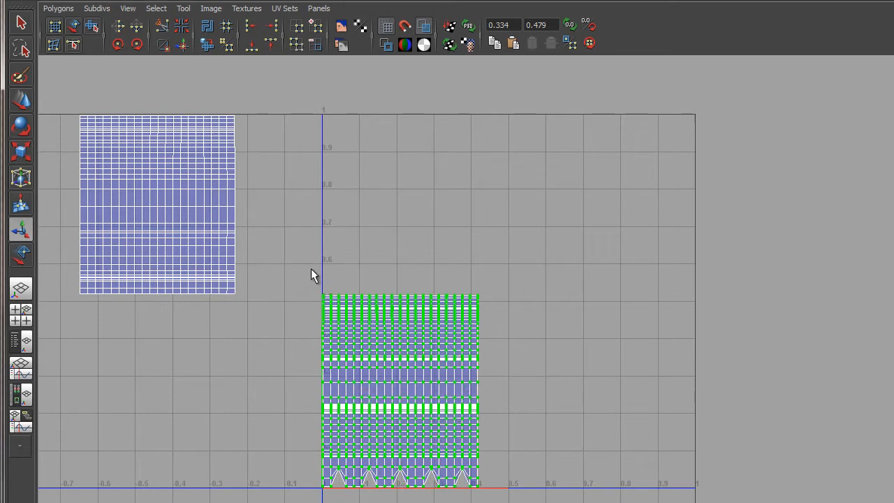
{"action": "left_click_drag", "start_coordinate": [312, 270], "coordinate": [510, 501]}
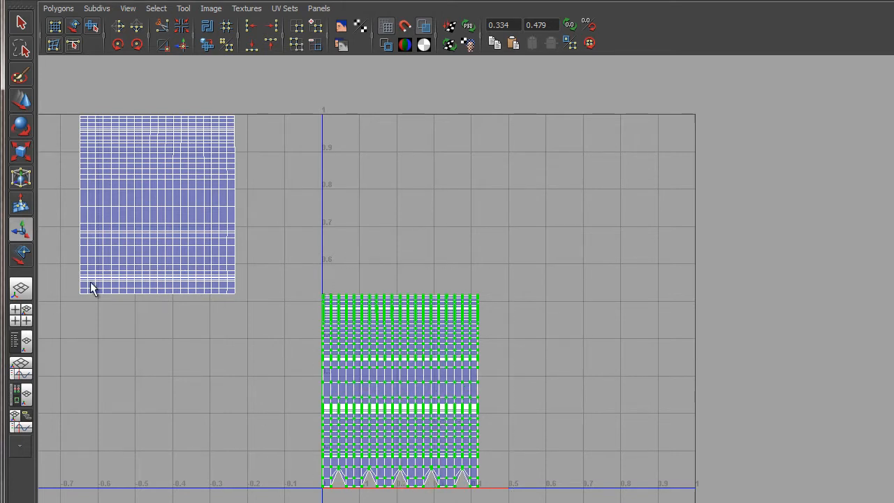
{"action": "left_click", "coordinate": [21, 102]}
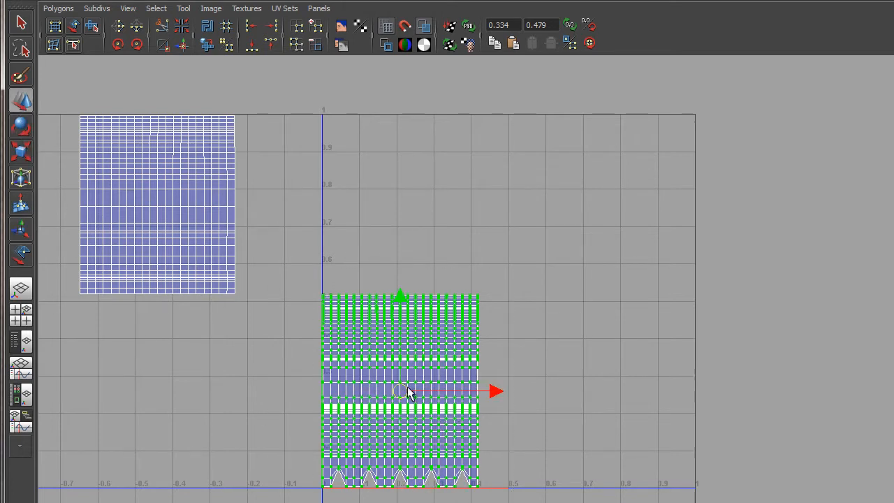
{"action": "left_click_drag", "start_coordinate": [404, 391], "coordinate": [508, 303]}
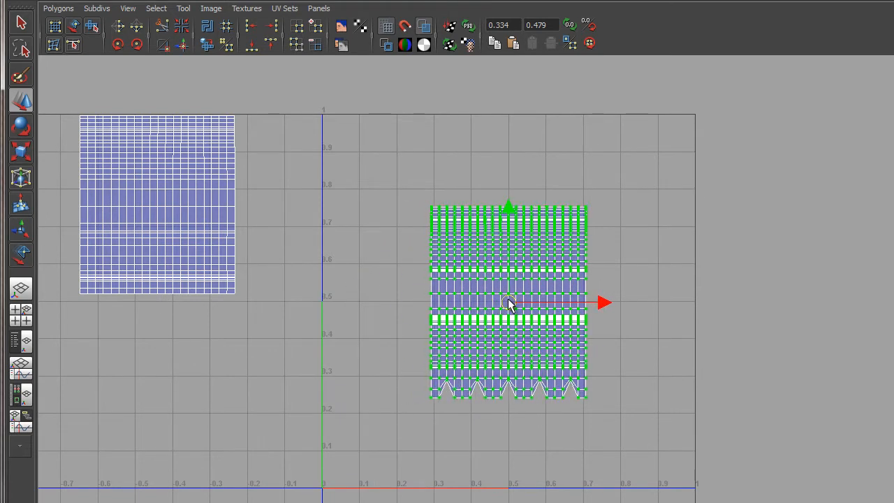
{"action": "left_click", "coordinate": [24, 152]}
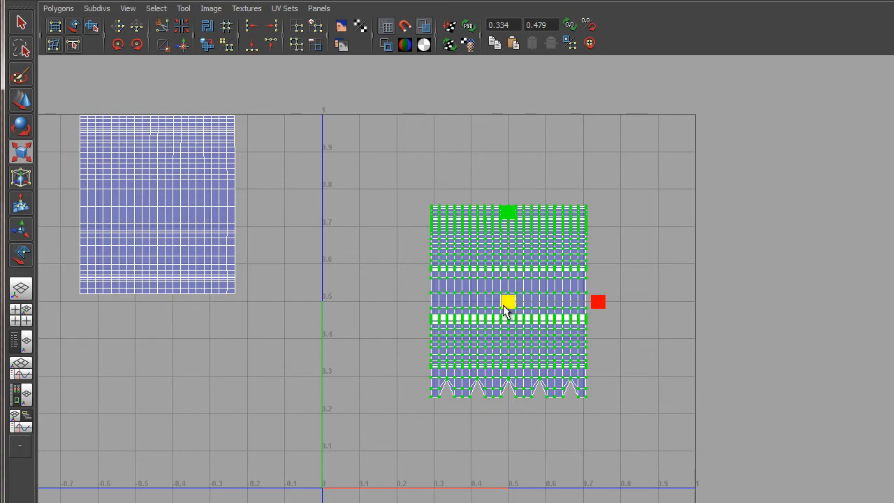
{"action": "left_click_drag", "start_coordinate": [503, 305], "coordinate": [642, 324]}
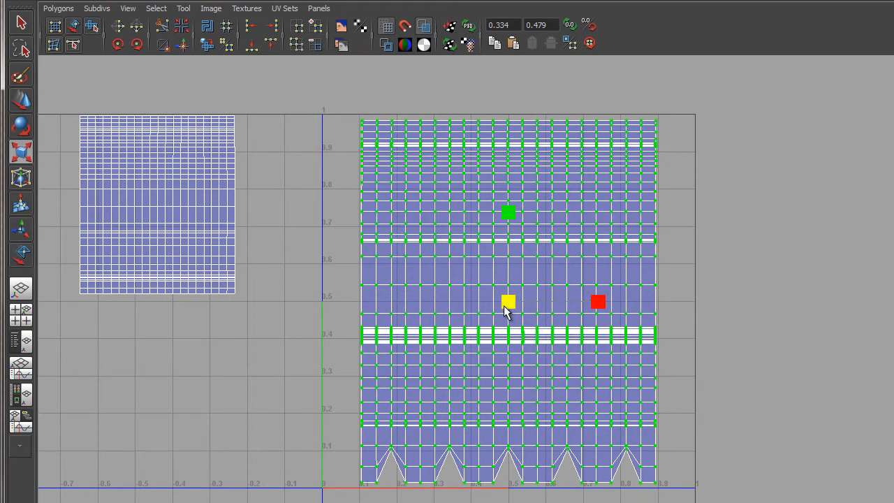
Scale the lower body shell uniformly to fill the full 0-to-1 height and move it flush with the U = 0 edge.
{"action": "left_click_drag", "start_coordinate": [504, 305], "coordinate": [506, 308]}
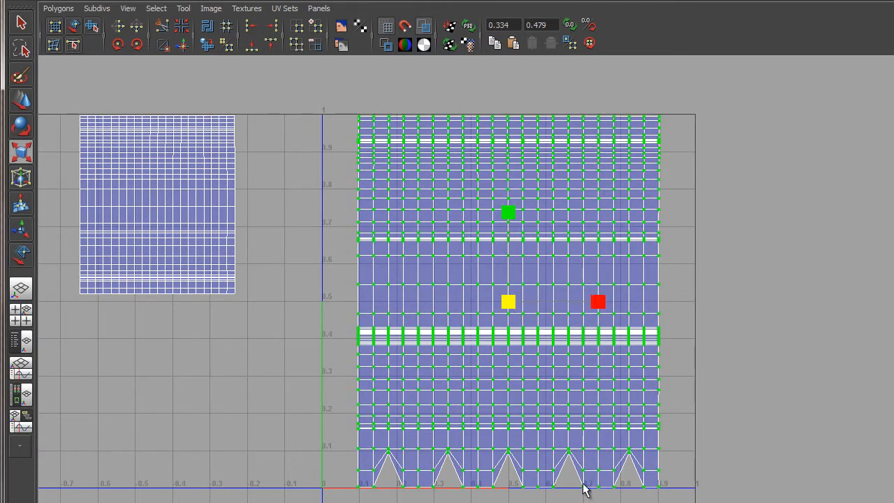
{"action": "left_click", "coordinate": [21, 101]}
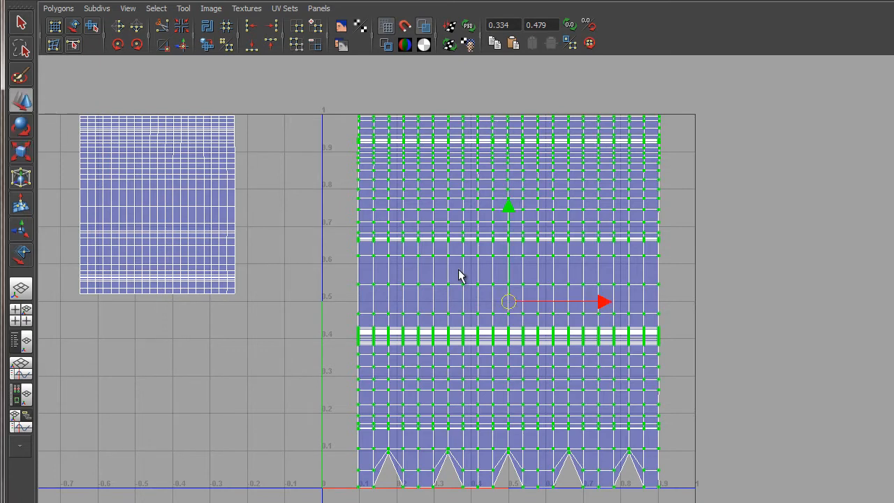
{"action": "left_click_drag", "start_coordinate": [602, 303], "coordinate": [566, 302]}
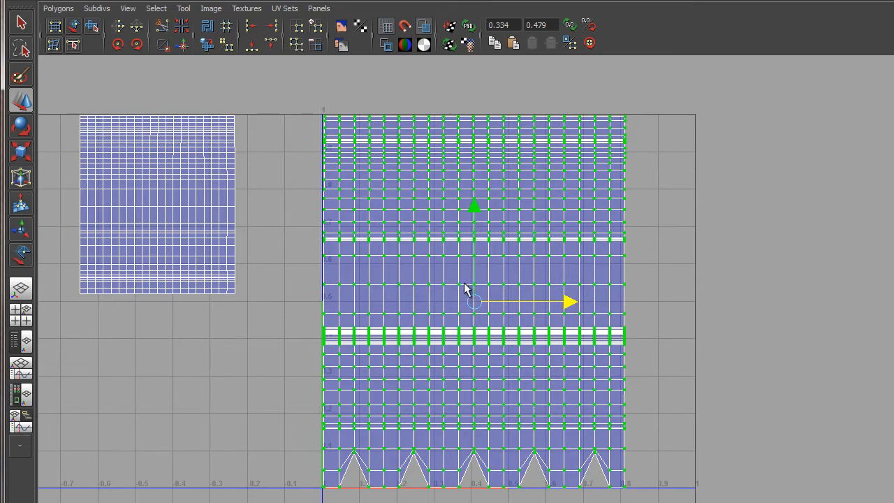
Examine the size and placement of the body shells and the round base shell around the 0-to-1 space.
{"action": "scroll", "coordinate": [652, 417], "scroll_direction": "down", "scroll_amount": 5}
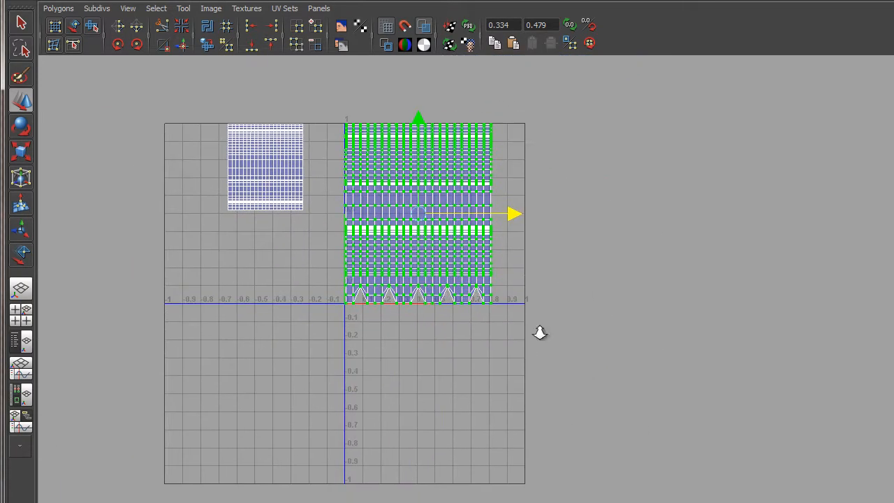
{"action": "scroll", "coordinate": [532, 333], "scroll_direction": "down", "scroll_amount": 5}
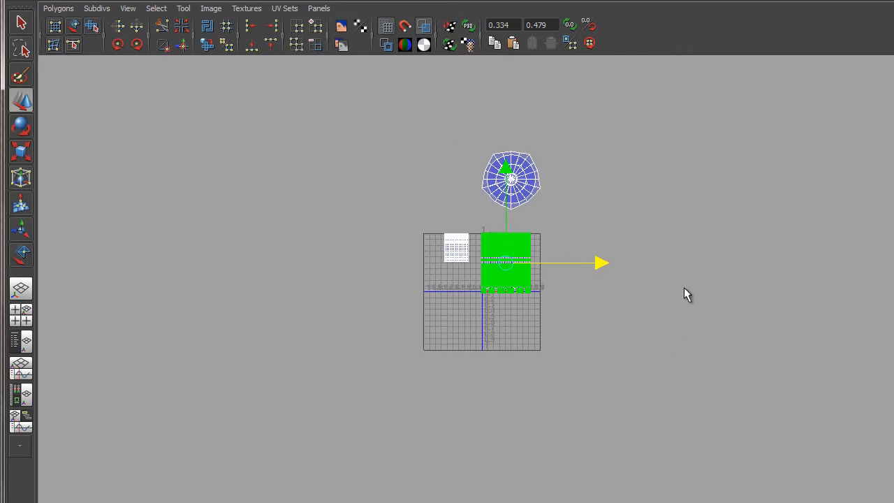
{"action": "right_click_drag", "start_coordinate": [486, 287], "coordinate": [761, 356], "text": "alt"}
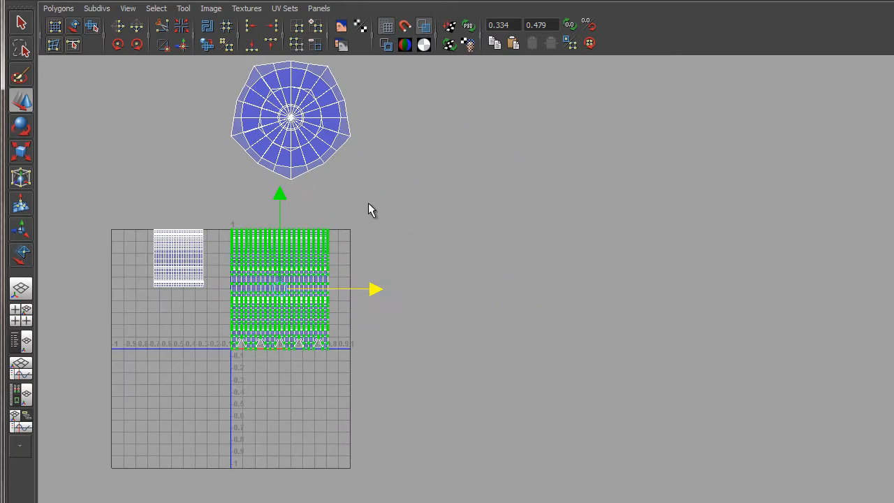
{"action": "middle_click_drag", "start_coordinate": [368, 202], "coordinate": [502, 254], "text": "alt"}
{"action": "right_click_drag", "start_coordinate": [327, 180], "coordinate": [692, 359], "text": "alt"}
{"action": "middle_click_drag", "start_coordinate": [511, 270], "coordinate": [636, 227], "text": "alt"}
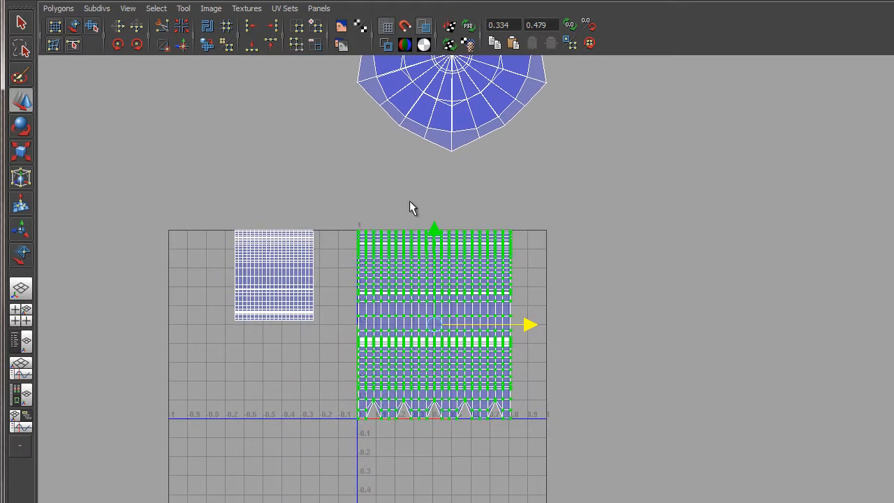
{"action": "right_click_drag", "start_coordinate": [410, 201], "coordinate": [454, 406], "text": "alt"}
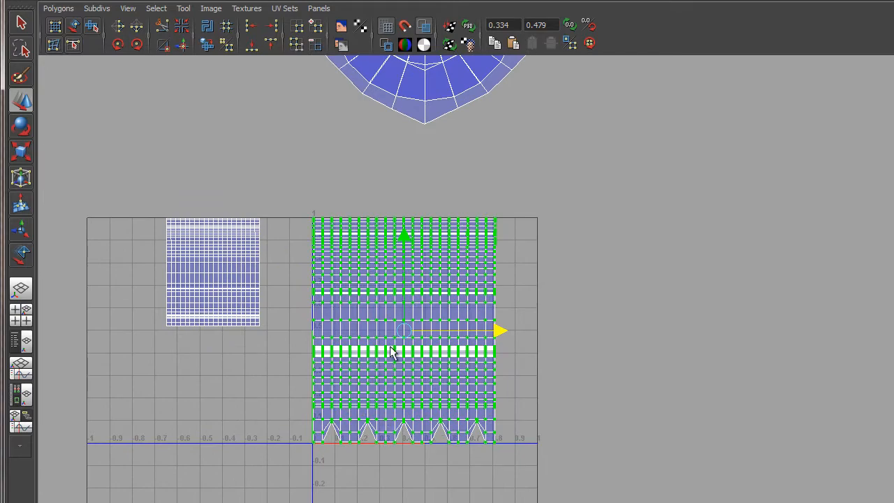
{"action": "middle_click_drag", "start_coordinate": [443, 212], "coordinate": [463, 267], "text": "alt"}
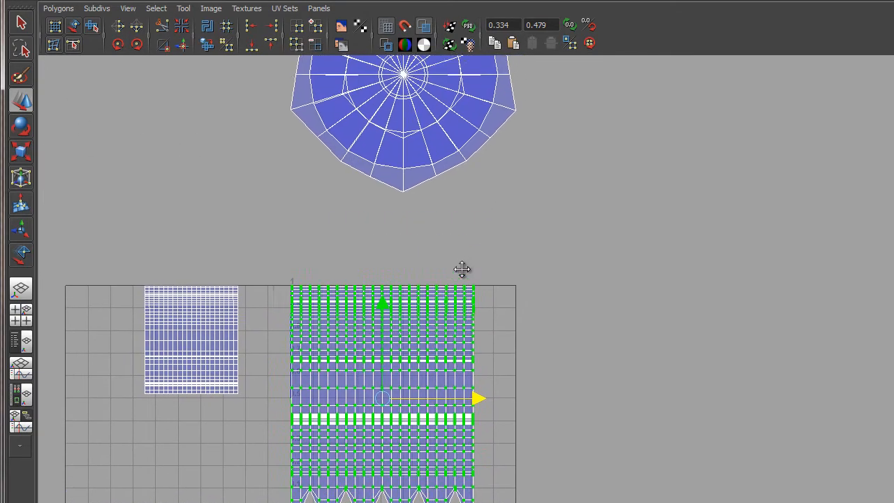
{"action": "right_click_drag", "start_coordinate": [463, 268], "coordinate": [353, 279], "text": "alt"}
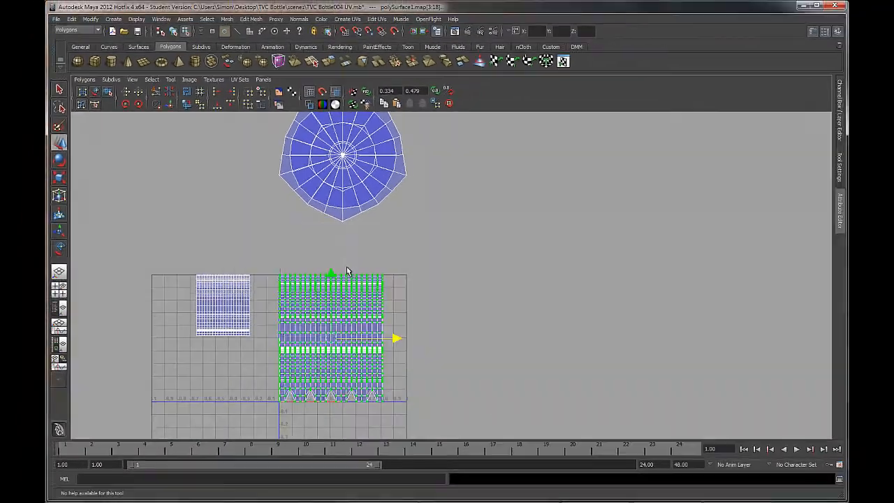
Show the UV editor beside the perspective view and select all the bottle's parts in object mode.
{"action": "key", "text": "space"}
{"action": "right_click_drag", "start_coordinate": [540, 335], "coordinate": [492, 308], "text": "alt"}
{"action": "middle_click_drag", "start_coordinate": [570, 349], "coordinate": [553, 297], "text": "alt"}
{"action": "right_click_drag", "start_coordinate": [585, 192], "coordinate": [636, 182]}
{"action": "left_click_drag", "start_coordinate": [672, 141], "coordinate": [487, 422]}
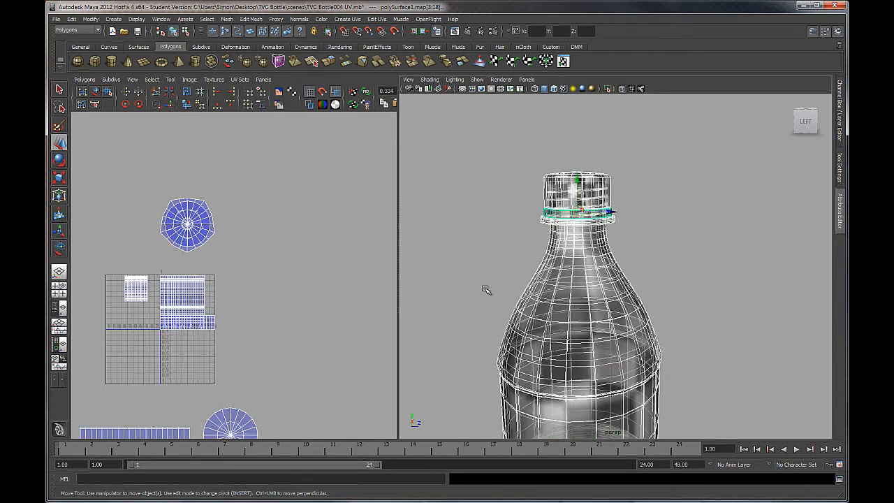
Select the large body shell as a whole UV shell and scale it down uniformly to about 0.58 wide by 0.72 high.
{"action": "scroll", "coordinate": [487, 291], "scroll_direction": "down", "scroll_amount": 8}
{"action": "middle_click_drag", "start_coordinate": [255, 301], "coordinate": [311, 235], "text": "alt"}
{"action": "right_click_drag", "start_coordinate": [224, 195], "coordinate": [401, 358], "text": "alt"}
{"action": "middle_click_drag", "start_coordinate": [297, 234], "coordinate": [235, 318], "text": "alt"}
{"action": "right_click_drag", "start_coordinate": [241, 272], "coordinate": [349, 332], "text": "alt"}
{"action": "middle_click_drag", "start_coordinate": [303, 317], "coordinate": [379, 334], "text": "alt"}
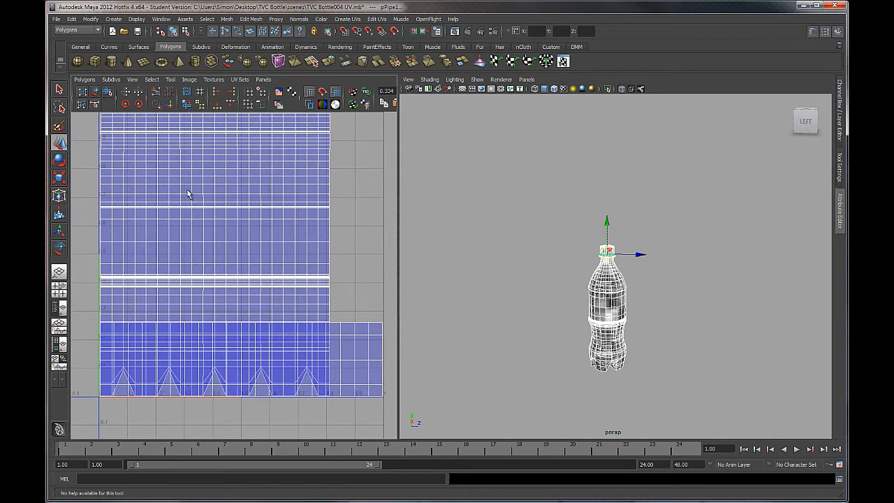
{"action": "right_click_drag", "start_coordinate": [280, 267], "coordinate": [245, 209], "text": "alt"}
{"action": "middle_click_drag", "start_coordinate": [245, 209], "coordinate": [241, 235], "text": "alt"}
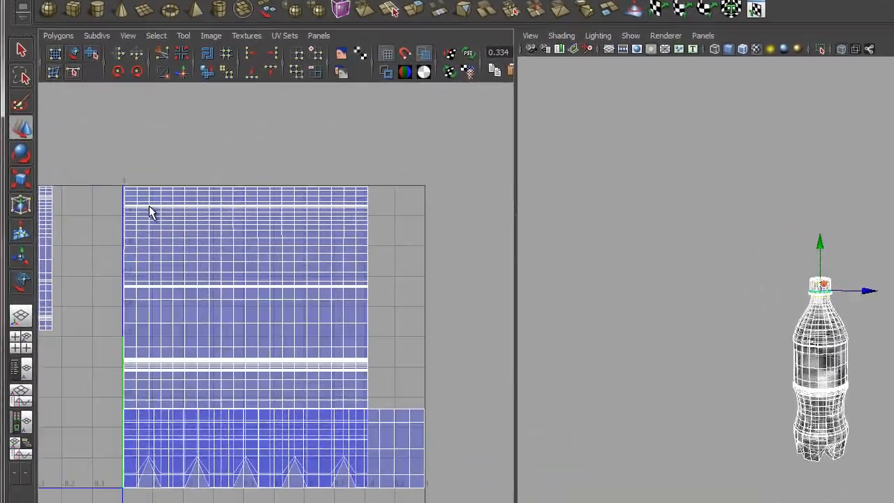
{"action": "left_click", "coordinate": [78, 54]}
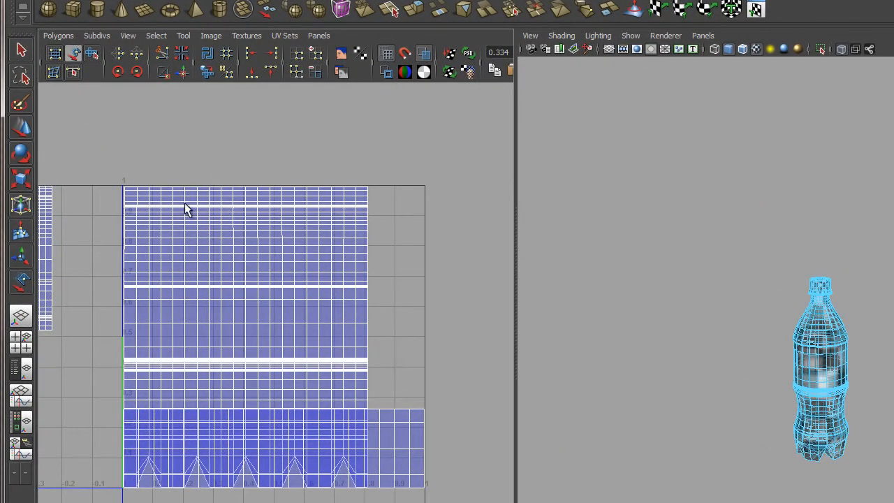
{"action": "left_click", "coordinate": [241, 246]}
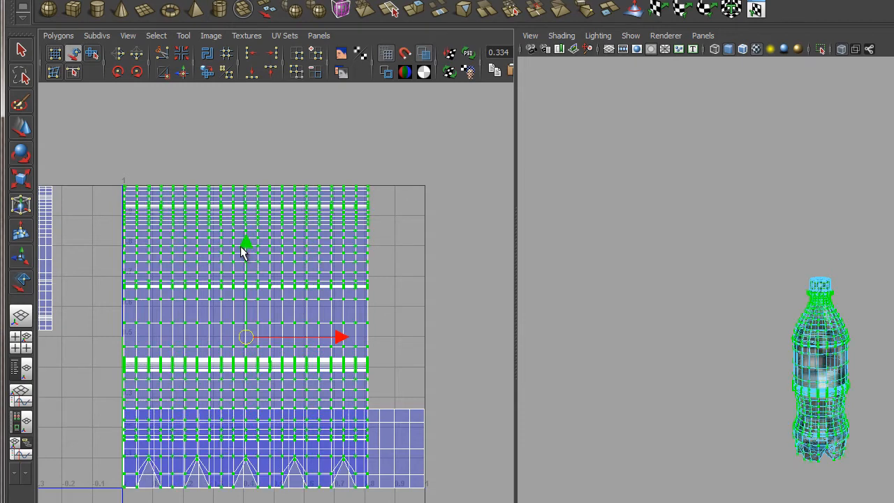
{"action": "left_click", "coordinate": [23, 180]}
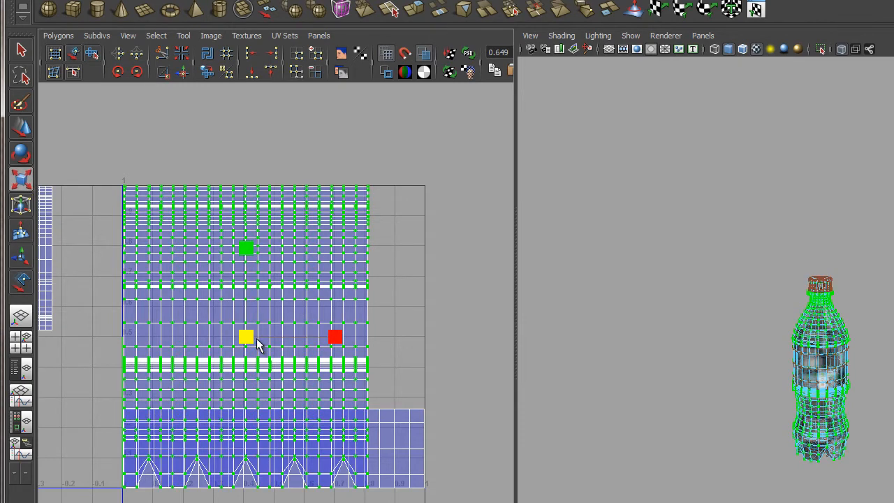
{"action": "left_click_drag", "start_coordinate": [240, 342], "coordinate": [216, 351]}
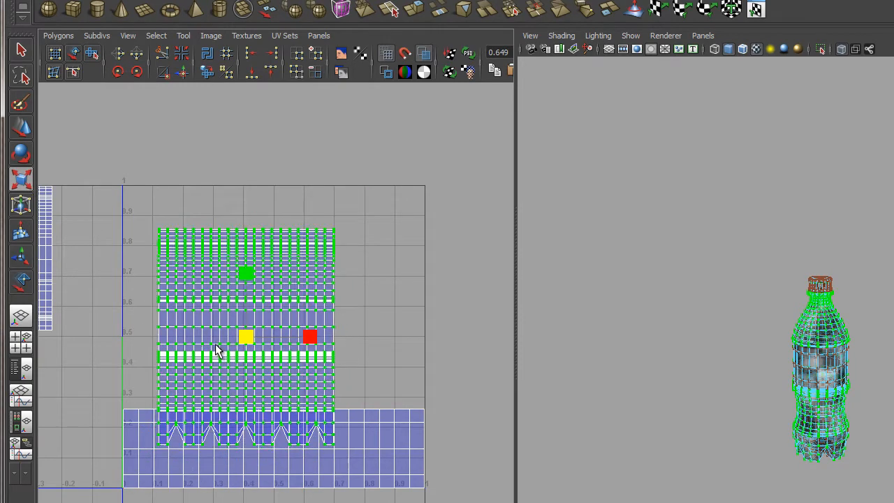
Move the body shell above the wide strip shell at the U = 0 side and enlarge it slightly to fill the remaining height.
{"action": "left_click", "coordinate": [21, 128]}
{"action": "left_click_drag", "start_coordinate": [249, 344], "coordinate": [216, 297]}
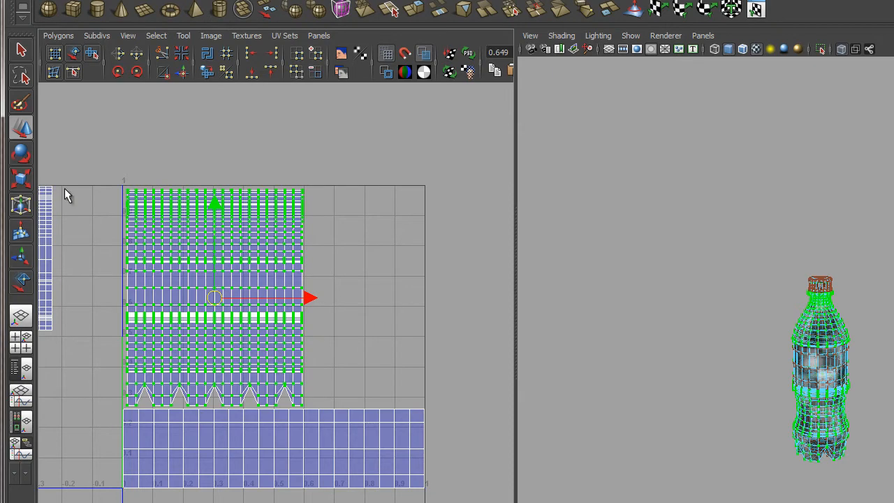
{"action": "left_click", "coordinate": [26, 185]}
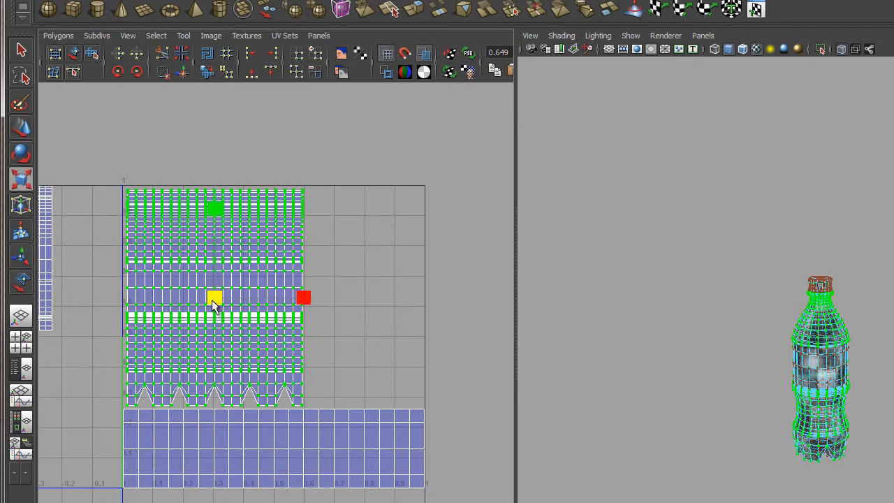
{"action": "left_click_drag", "start_coordinate": [212, 299], "coordinate": [213, 299]}
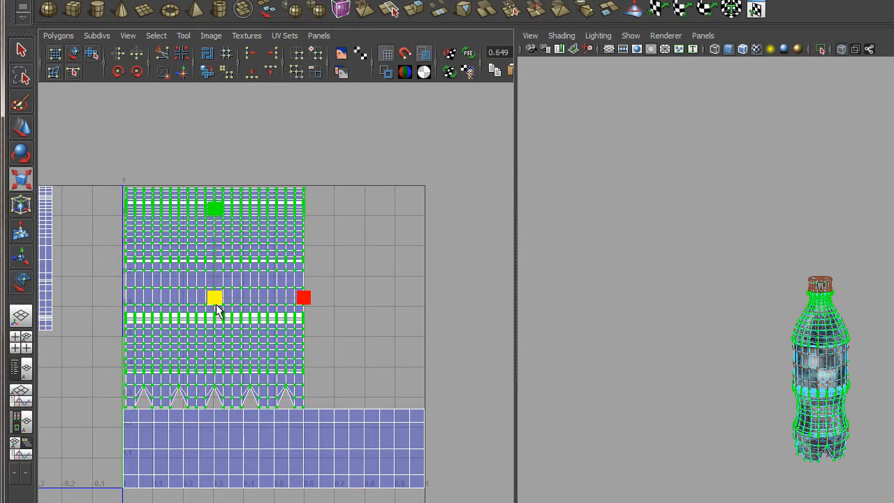
Try shifting the body shell beyond the upper and U = 0 borders, undo the sideways shift and bring it back against the upper border.
{"action": "key", "text": "w"}
{"action": "left_click_drag", "start_coordinate": [215, 206], "coordinate": [216, 188]}
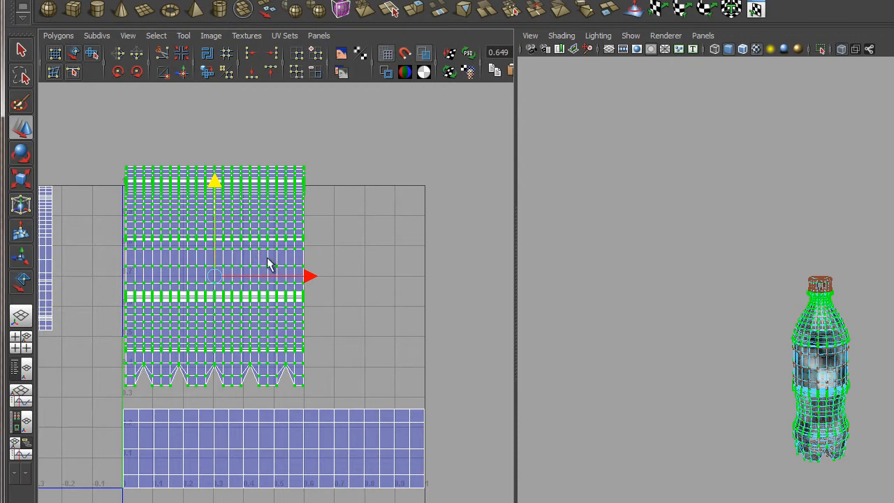
{"action": "middle_click_drag", "start_coordinate": [270, 261], "coordinate": [299, 295]}
{"action": "left_click_drag", "start_coordinate": [309, 299], "coordinate": [277, 300]}
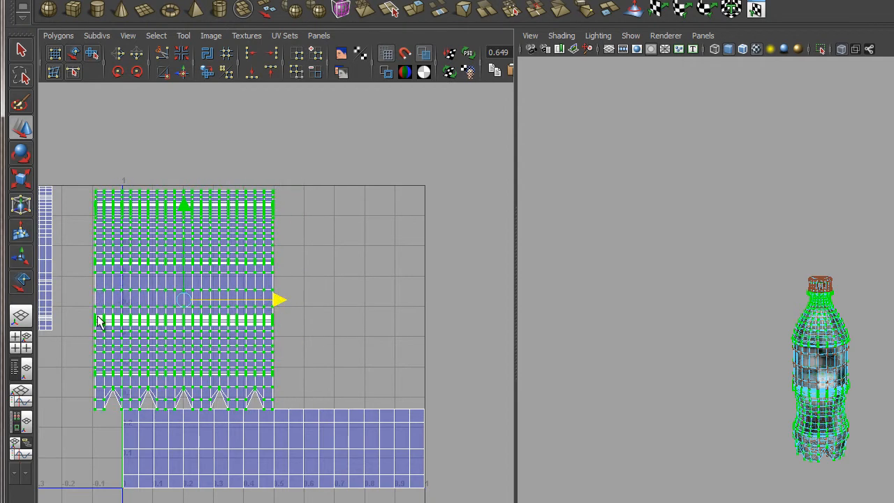
{"action": "key", "text": "ctrl+z"}
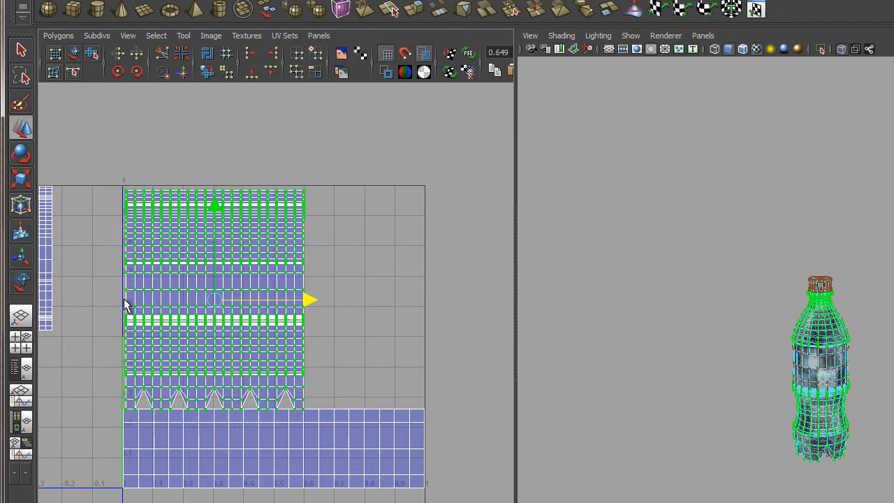
{"action": "left_click", "coordinate": [216, 206]}
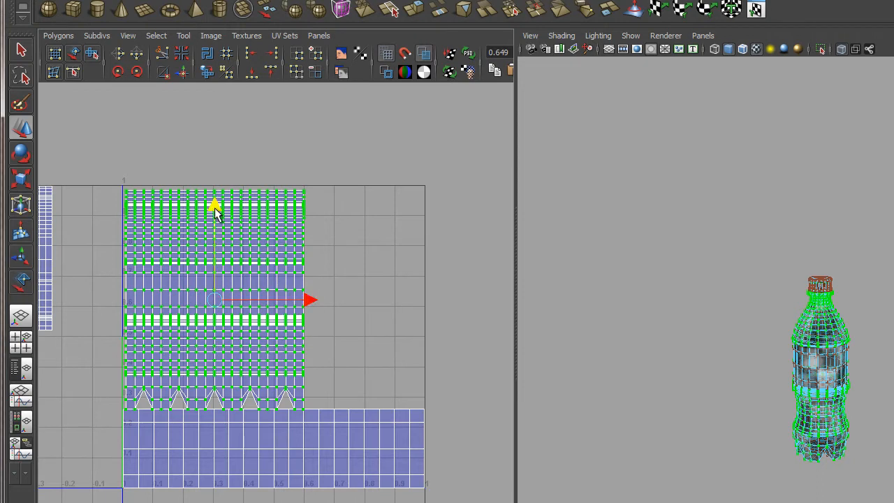
{"action": "left_click_drag", "start_coordinate": [216, 211], "coordinate": [215, 210]}
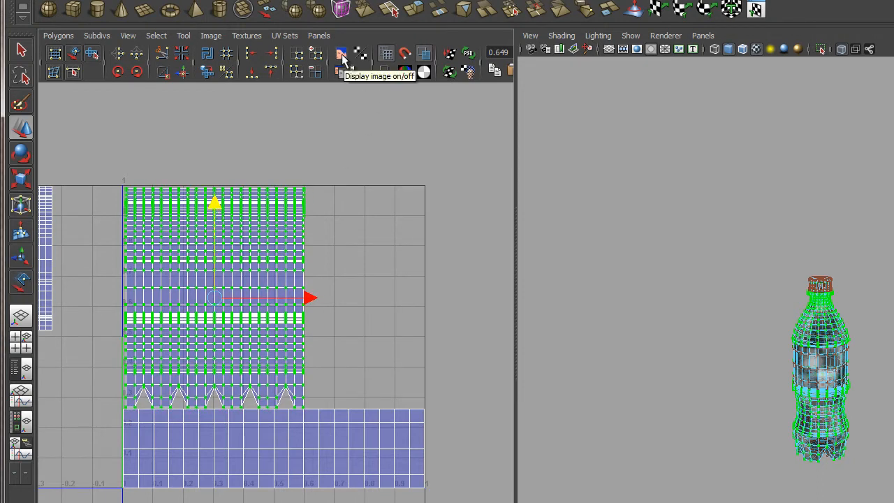
Display the checker texture behind the UVs and inspect which shells lie on the image in the 0-to-1 space.
{"action": "left_click", "coordinate": [342, 56]}
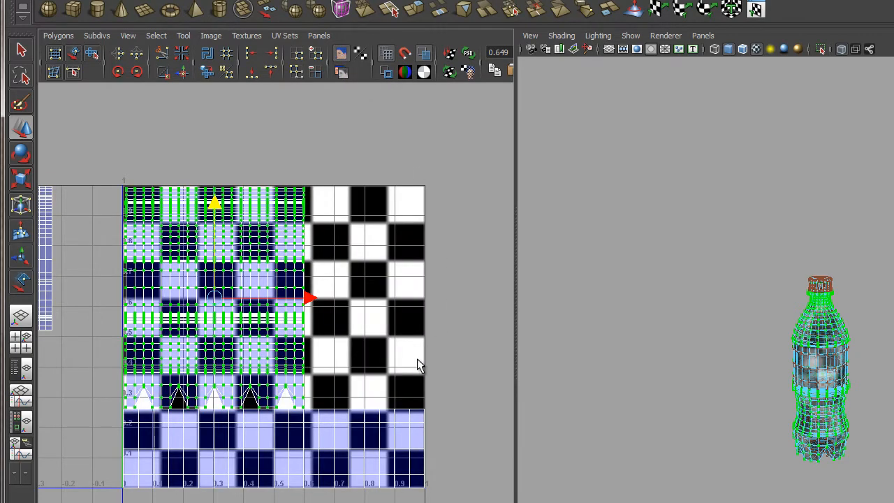
{"action": "scroll", "coordinate": [434, 421], "scroll_direction": "down", "scroll_amount": 3}
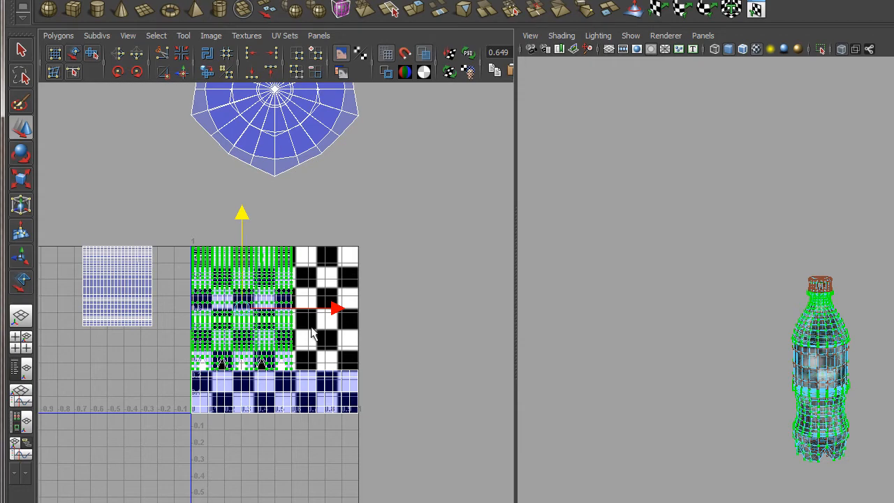
{"action": "scroll", "coordinate": [425, 347], "scroll_direction": "up", "scroll_amount": 5}
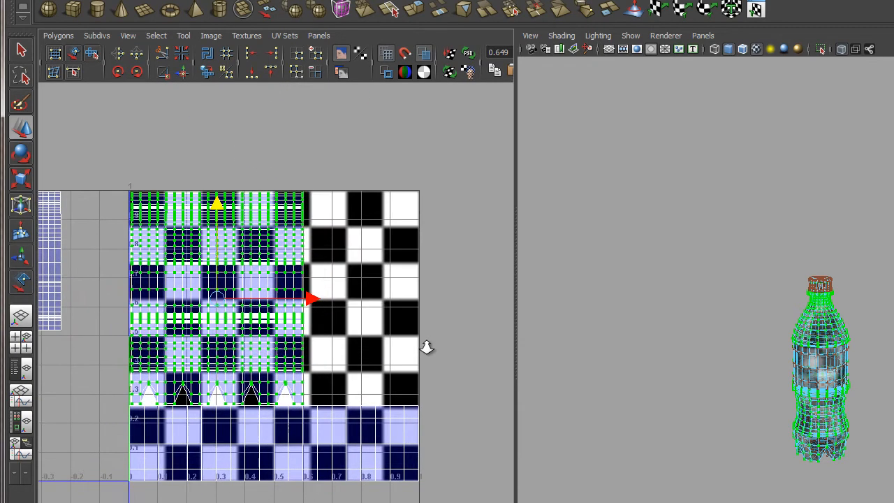
{"action": "middle_click_drag", "start_coordinate": [148, 317], "coordinate": [299, 354], "text": "alt"}
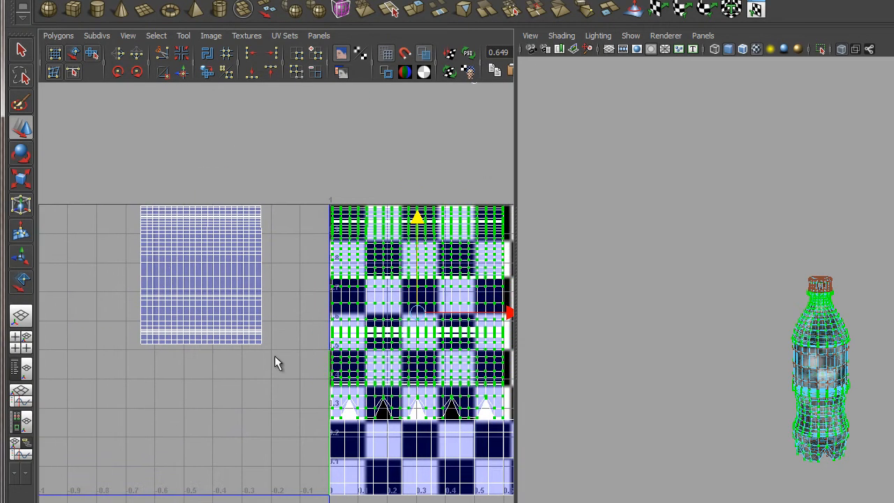
{"action": "middle_click_drag", "start_coordinate": [167, 253], "coordinate": [3, 311], "text": "alt"}
{"action": "scroll", "coordinate": [225, 269], "scroll_direction": "up", "scroll_amount": 5}
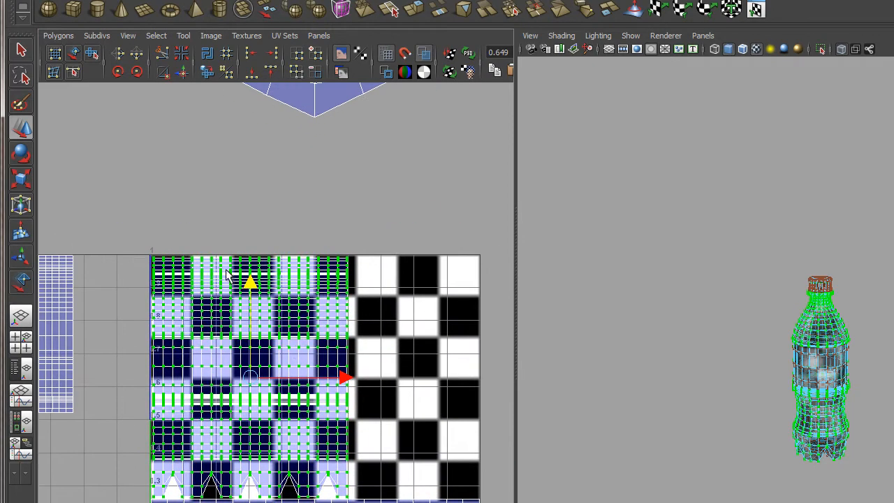
{"action": "middle_click_drag", "start_coordinate": [354, 396], "coordinate": [298, 269], "text": "alt"}
{"action": "scroll", "coordinate": [309, 269], "scroll_direction": "down", "scroll_amount": 1}
Toggle the texture image off and on, preview it dimmed behind the UVs and hide it.
{"action": "left_click", "coordinate": [341, 54]}
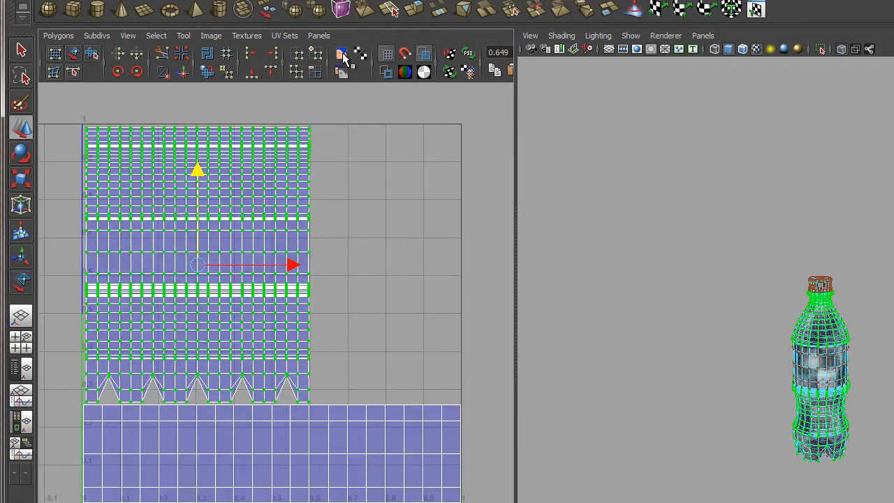
{"action": "left_click", "coordinate": [342, 54]}
{"action": "left_click", "coordinate": [341, 73]}
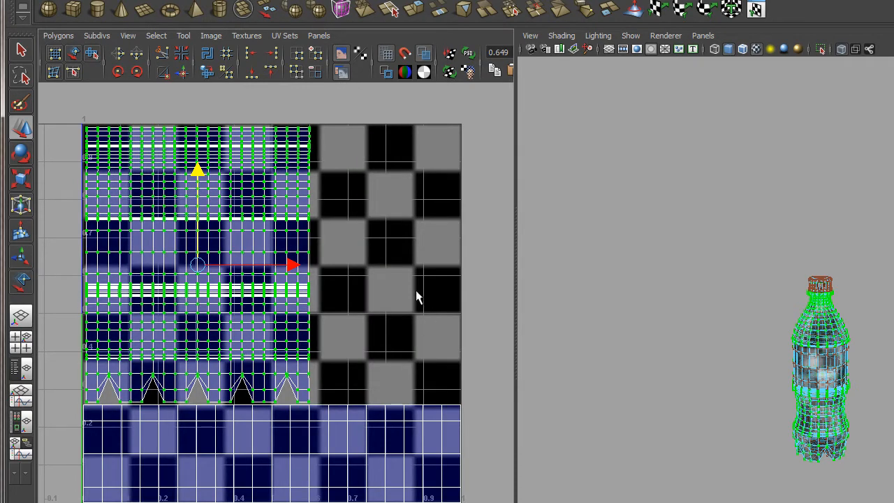
{"action": "left_click", "coordinate": [343, 55]}
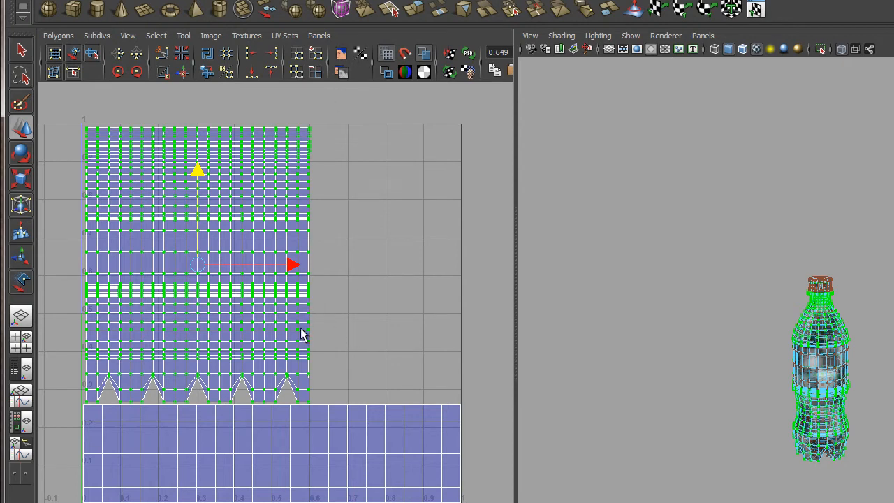
Align the body shell with the U = 0 border and enlarge it slightly to fill the height above the strip shell.
{"action": "left_click_drag", "start_coordinate": [292, 267], "coordinate": [286, 264]}
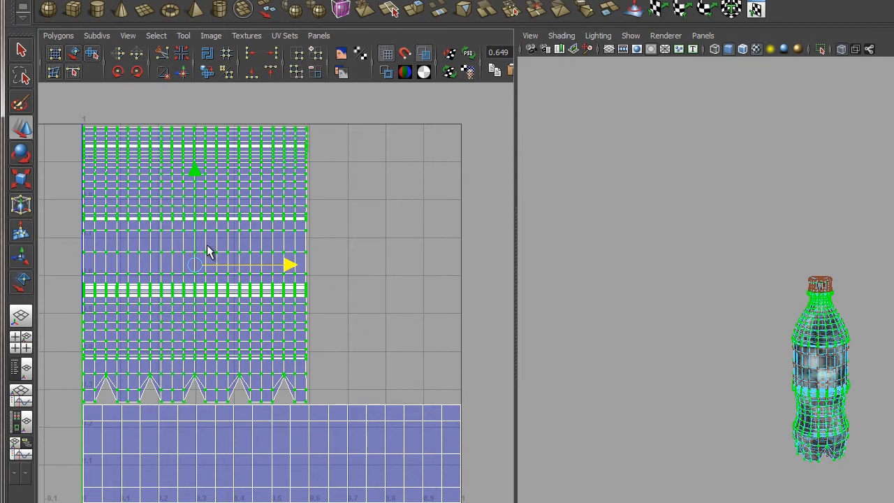
{"action": "key", "text": "r"}
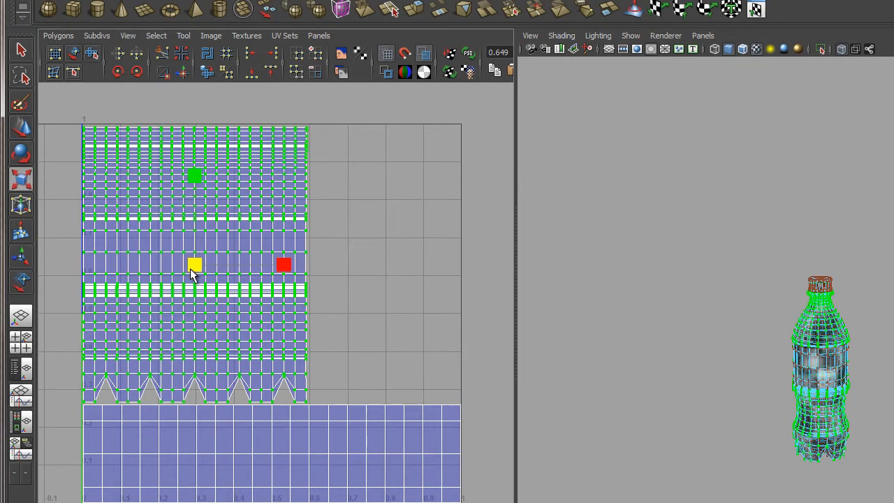
{"action": "left_click_drag", "start_coordinate": [190, 268], "coordinate": [189, 268]}
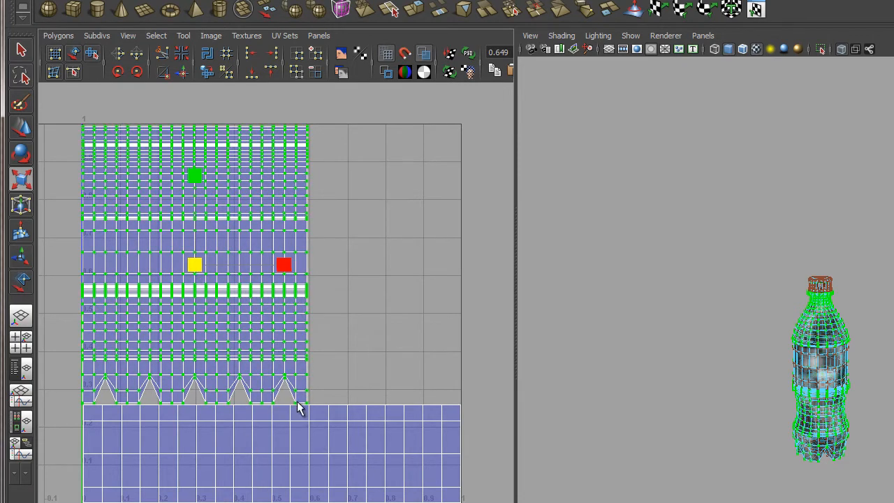
{"action": "key", "text": "w"}
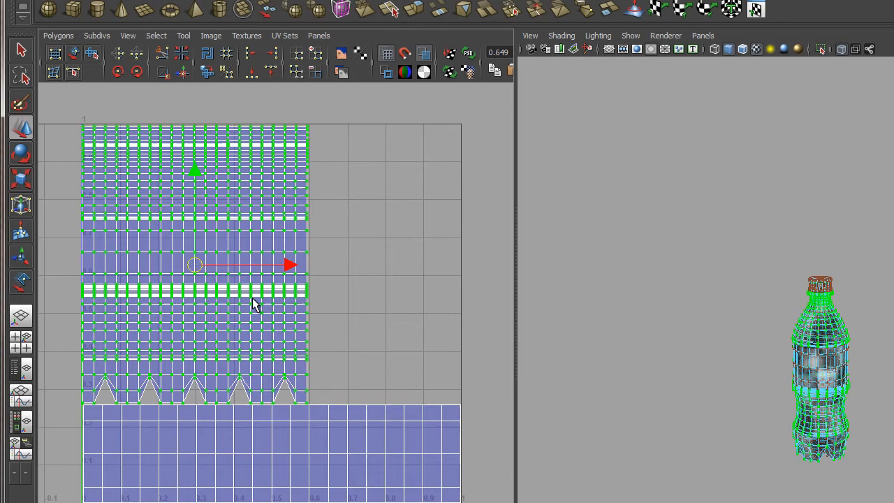
{"action": "left_click", "coordinate": [289, 266]}
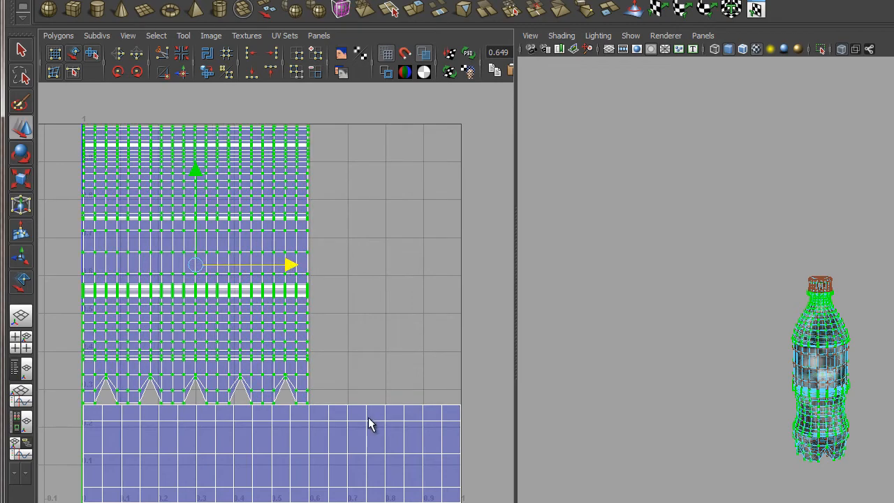
Move the purple multi-row ring shell from outside the texture space onto the centre of the five-sided base shell.
{"action": "scroll", "coordinate": [370, 423], "scroll_direction": "down", "scroll_amount": 6}
{"action": "middle_click_drag", "start_coordinate": [317, 436], "coordinate": [313, 425], "text": "alt"}
{"action": "right_click_drag", "start_coordinate": [313, 425], "coordinate": [212, 414], "text": "alt"}
{"action": "middle_click_drag", "start_coordinate": [415, 493], "coordinate": [466, 415], "text": "alt"}
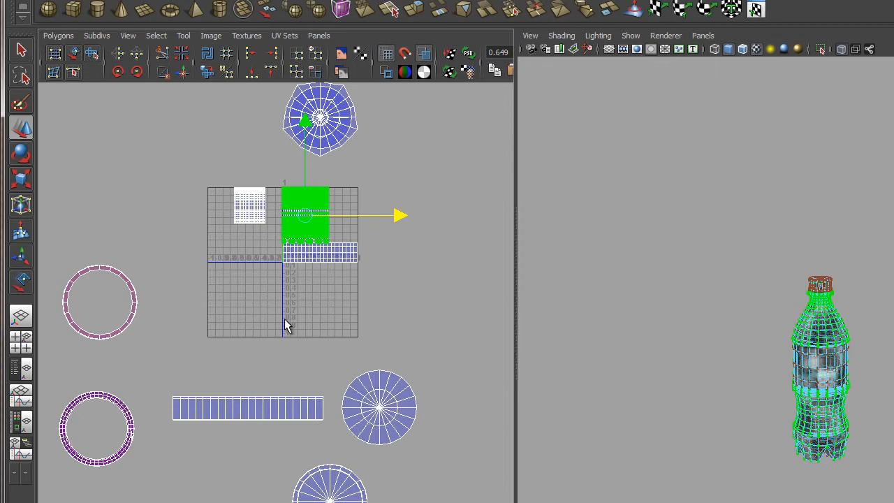
{"action": "middle_click_drag", "start_coordinate": [284, 321], "coordinate": [305, 351], "text": "alt"}
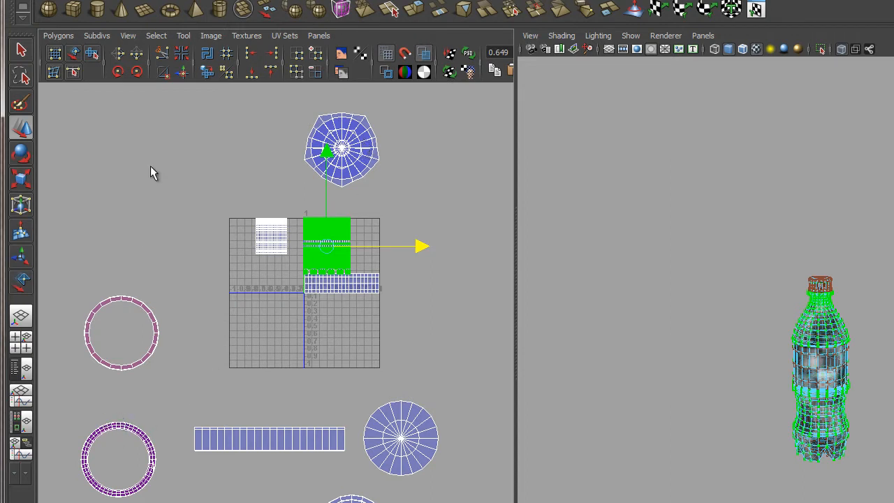
{"action": "left_click", "coordinate": [74, 54]}
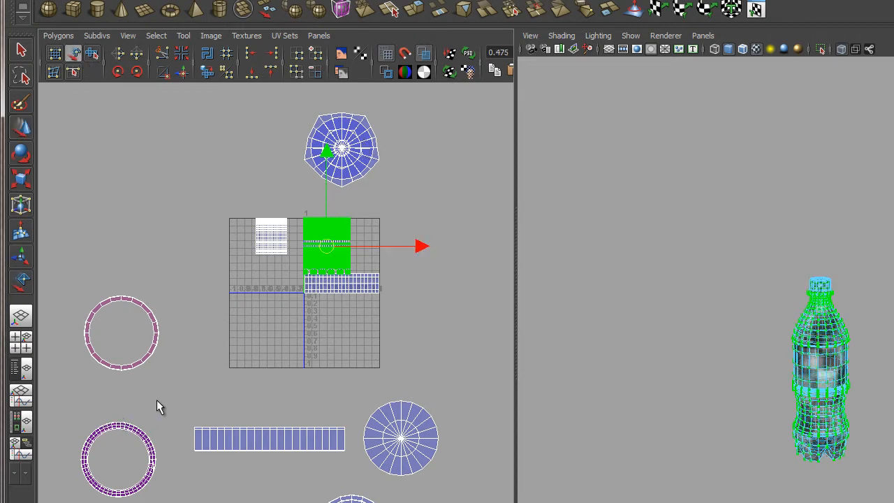
{"action": "left_click", "coordinate": [135, 447]}
{"action": "left_click_drag", "start_coordinate": [120, 459], "coordinate": [343, 150]}
Scale up the purple ring shell uniformly until it surrounds the five-sided base shell without overlapping it.
{"action": "right_click_drag", "start_coordinate": [387, 131], "coordinate": [425, 206], "text": "alt"}
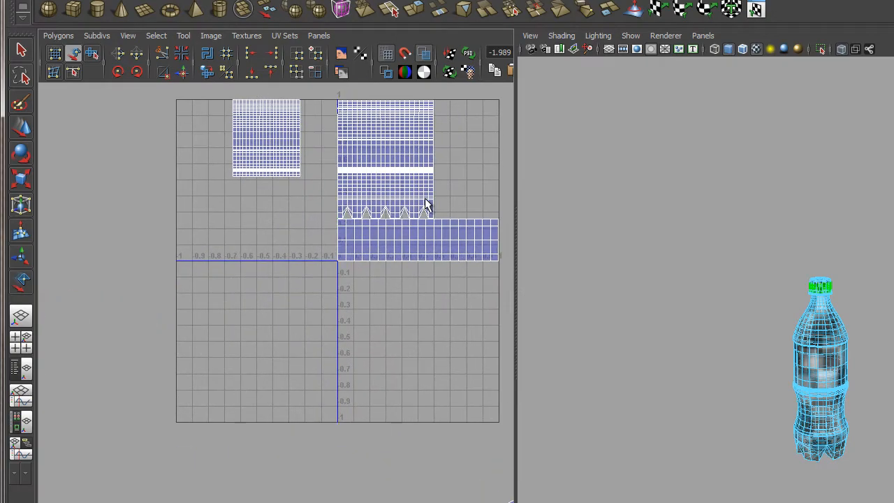
{"action": "middle_click_drag", "start_coordinate": [424, 190], "coordinate": [226, 480], "text": "alt"}
{"action": "right_click_drag", "start_coordinate": [253, 324], "coordinate": [275, 297], "text": "alt"}
{"action": "middle_click_drag", "start_coordinate": [275, 298], "coordinate": [372, 370], "text": "alt"}
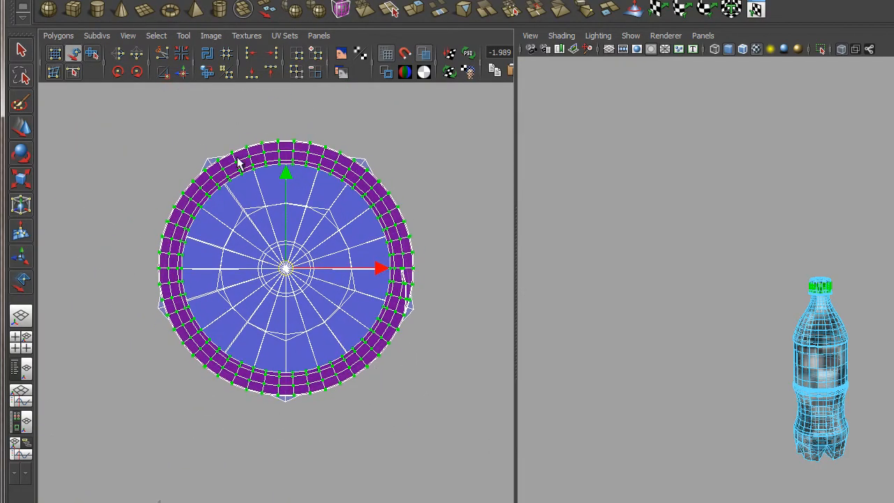
{"action": "left_click", "coordinate": [21, 181]}
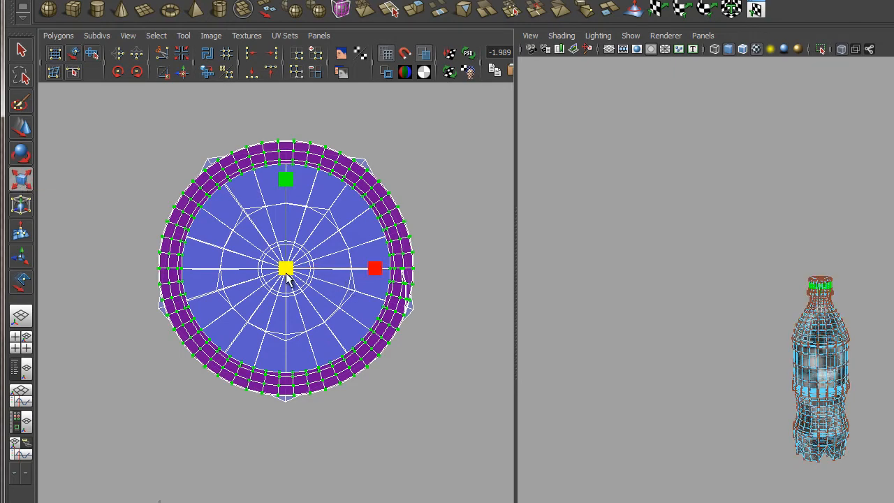
{"action": "left_click_drag", "start_coordinate": [283, 278], "coordinate": [302, 290]}
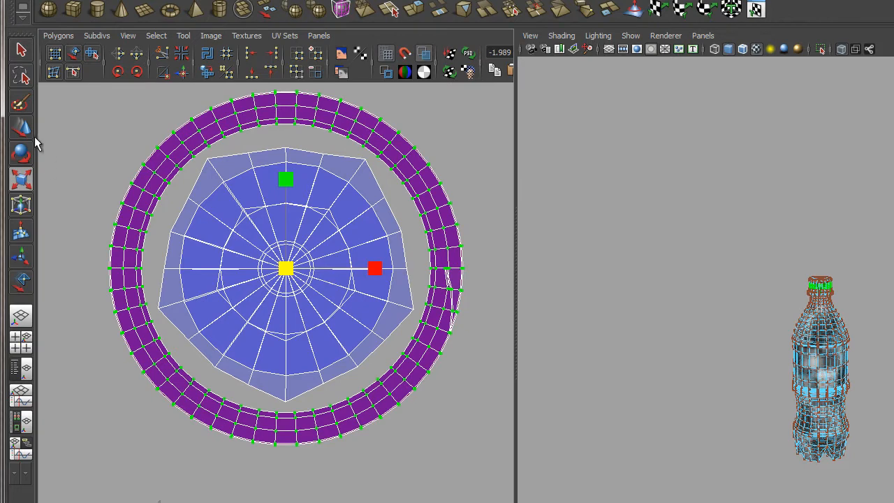
Select the ring and base shells together and move them over the free area beside the body shell.
{"action": "left_click", "coordinate": [73, 55]}
{"action": "scroll", "coordinate": [231, 252], "scroll_direction": "down", "scroll_amount": 2}
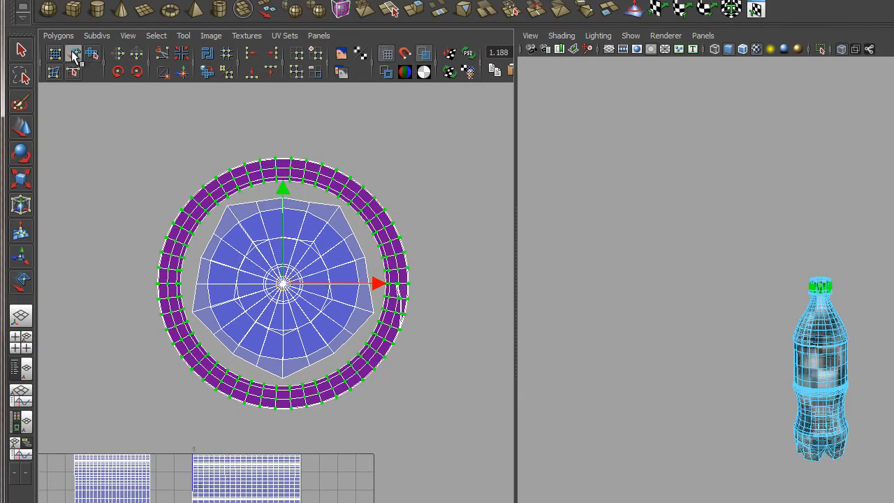
{"action": "left_click_drag", "start_coordinate": [135, 159], "coordinate": [402, 338]}
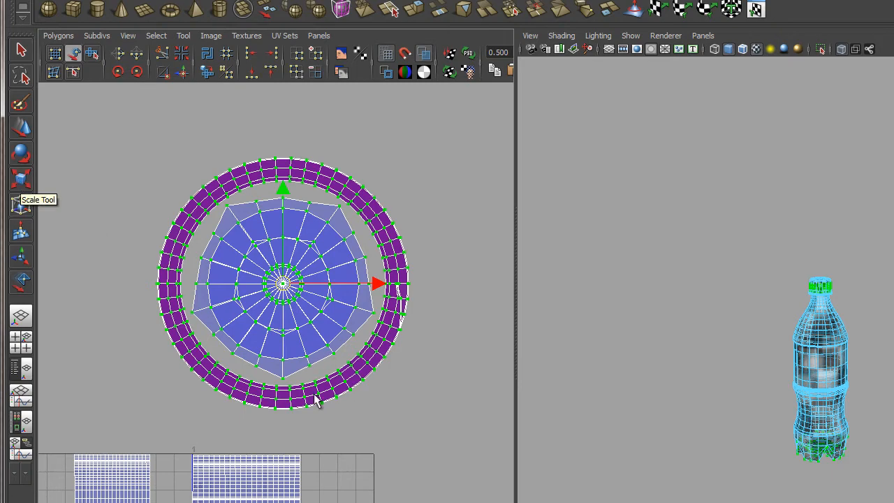
{"action": "middle_click_drag", "start_coordinate": [389, 443], "coordinate": [275, 230], "text": "alt"}
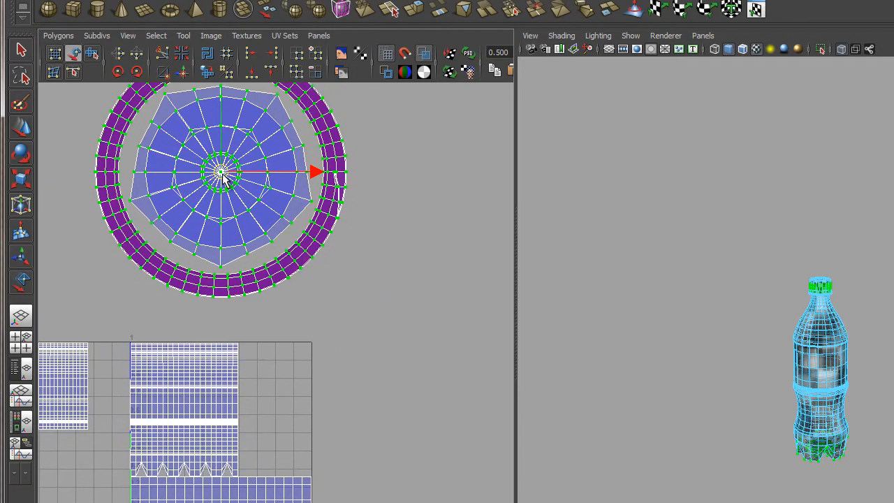
{"action": "left_click_drag", "start_coordinate": [222, 175], "coordinate": [276, 376]}
Shrink the ring and base shells together to a small circle and place them in the upper corner at U = 1.
{"action": "right_click_drag", "start_coordinate": [274, 287], "coordinate": [475, 447], "text": "alt"}
{"action": "middle_click_drag", "start_coordinate": [375, 288], "coordinate": [282, 221], "text": "alt"}
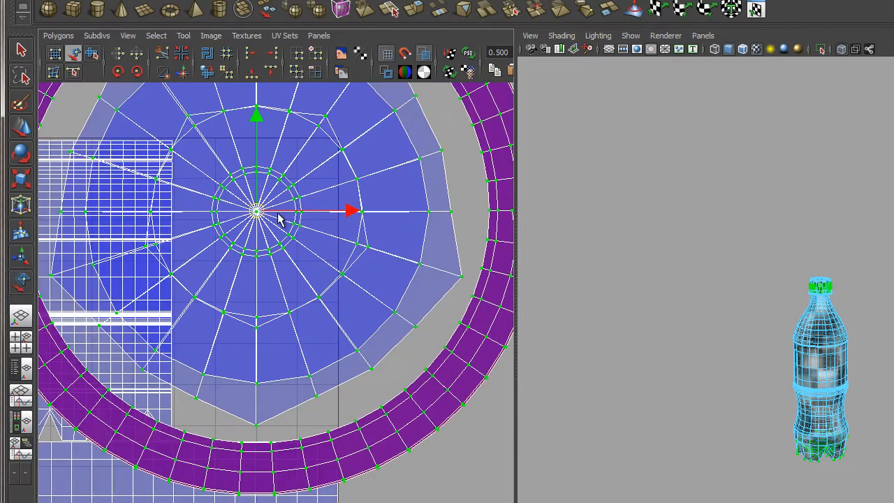
{"action": "left_click", "coordinate": [19, 181]}
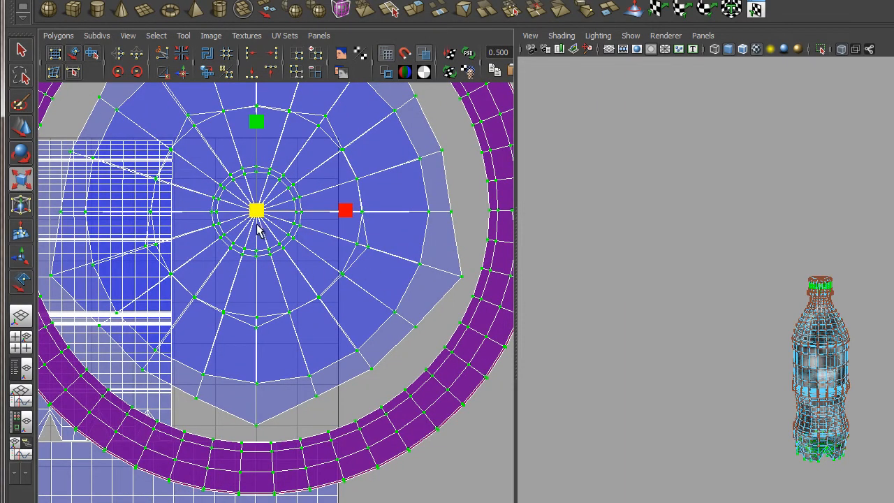
{"action": "left_click_drag", "start_coordinate": [253, 219], "coordinate": [167, 244]}
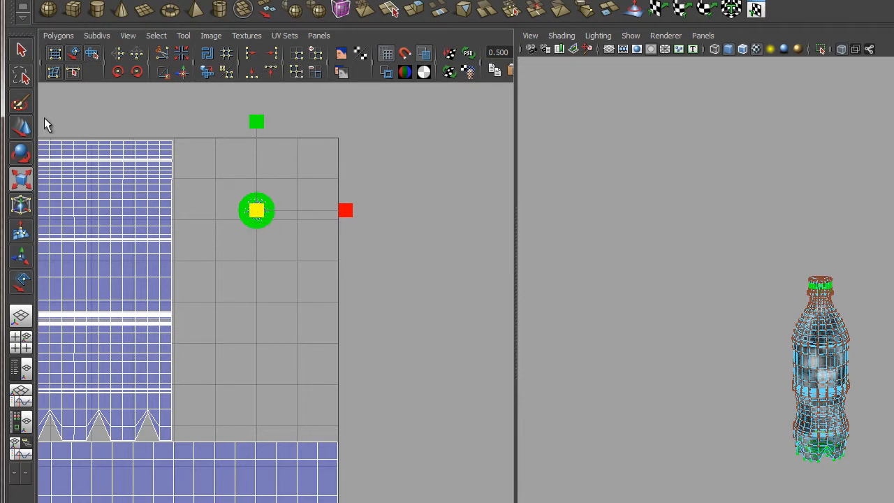
{"action": "left_click", "coordinate": [25, 133]}
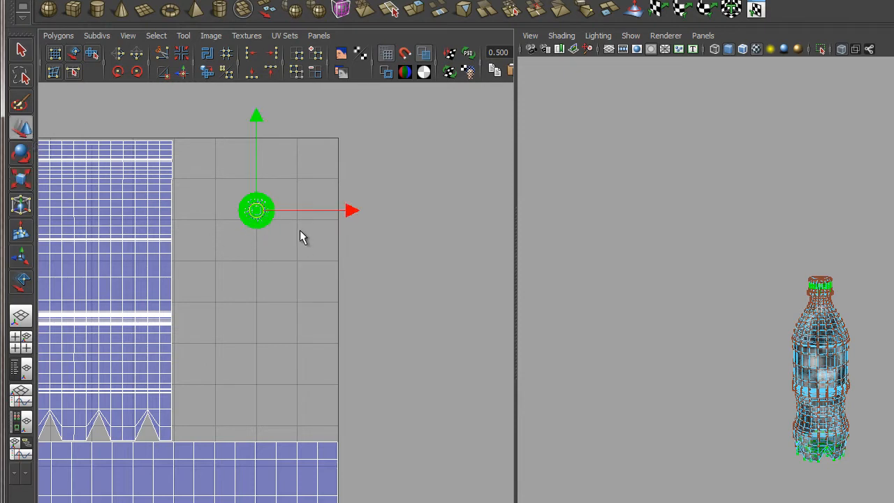
{"action": "left_click_drag", "start_coordinate": [258, 214], "coordinate": [317, 160]}
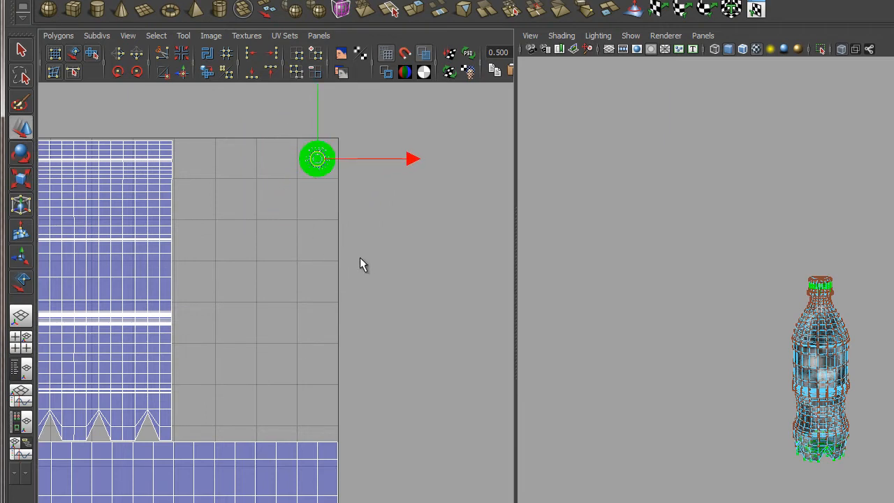
Move the rectangular shell from the negative-U side over the free area beside the body shell.
{"action": "right_click_drag", "start_coordinate": [387, 335], "coordinate": [187, 166], "text": "alt"}
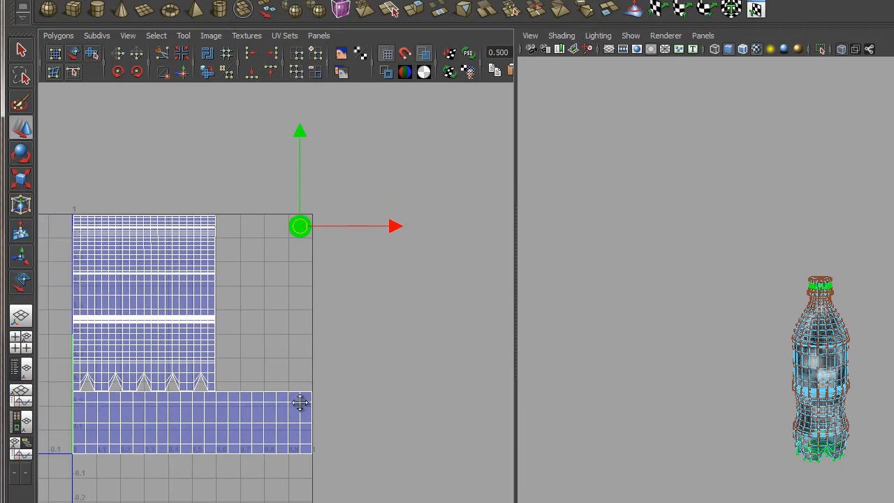
{"action": "middle_click_drag", "start_coordinate": [300, 402], "coordinate": [420, 311], "text": "alt"}
{"action": "right_click_drag", "start_coordinate": [407, 444], "coordinate": [300, 349], "text": "alt"}
{"action": "middle_click_drag", "start_coordinate": [300, 349], "coordinate": [338, 357], "text": "alt"}
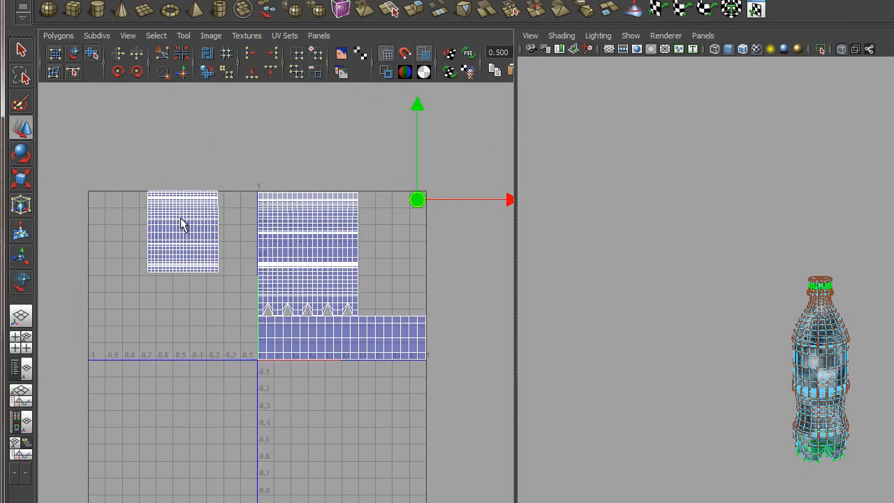
{"action": "middle_click_drag", "start_coordinate": [182, 208], "coordinate": [205, 214], "text": "alt"}
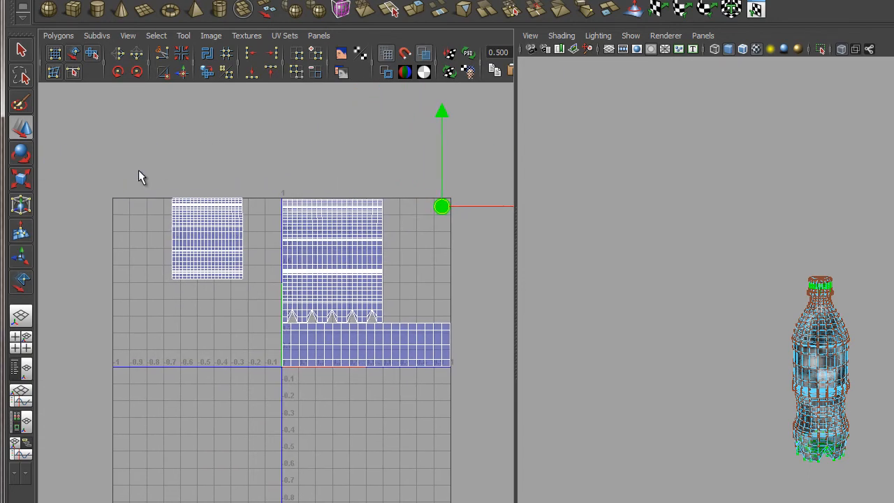
{"action": "left_click", "coordinate": [74, 54]}
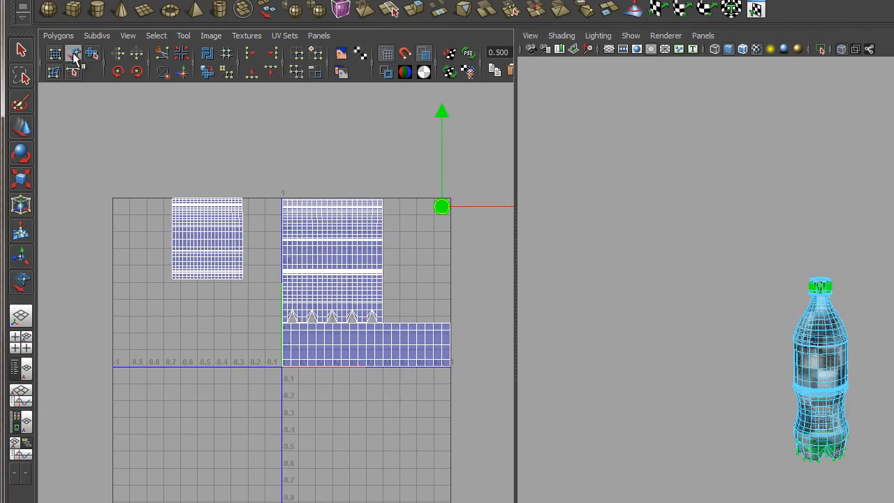
{"action": "left_click", "coordinate": [198, 237]}
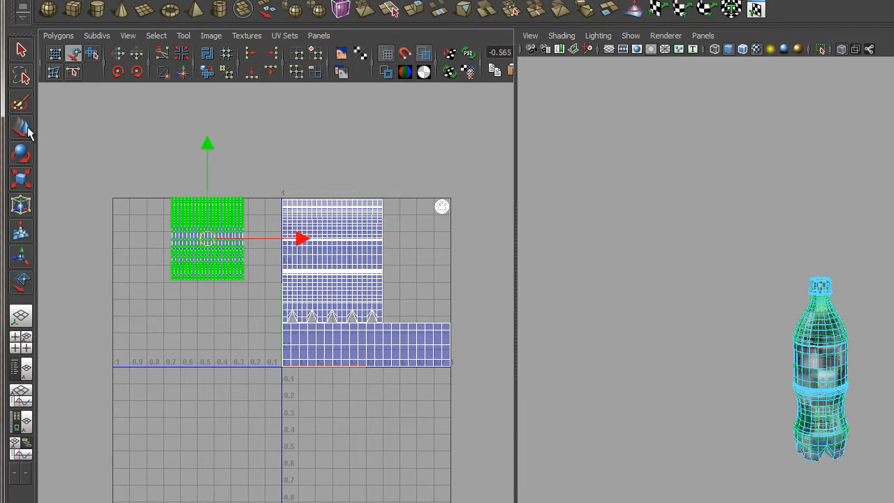
{"action": "left_click_drag", "start_coordinate": [209, 241], "coordinate": [419, 234]}
Scale down the rectangular shell uniformly and place it beside the body shell near the upper border.
{"action": "key", "text": "r"}
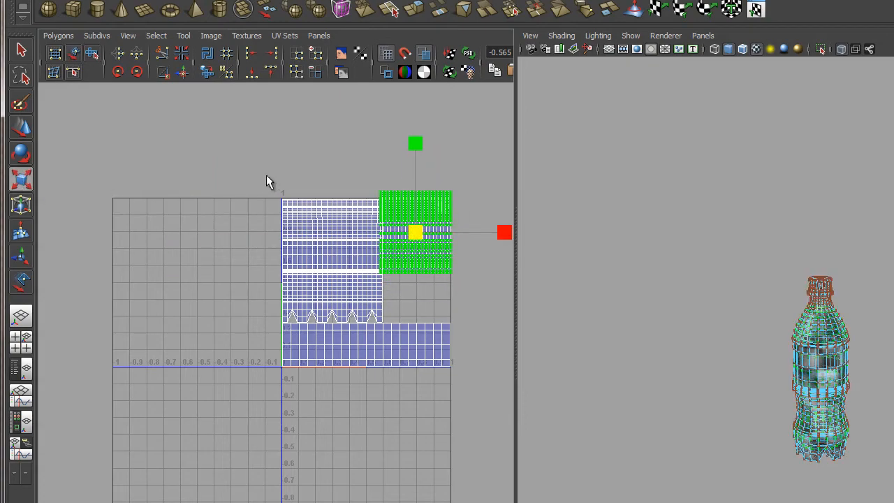
{"action": "middle_click_drag", "start_coordinate": [267, 178], "coordinate": [146, 211], "text": "alt"}
{"action": "right_click_drag", "start_coordinate": [146, 210], "coordinate": [498, 447], "text": "alt"}
{"action": "middle_click_drag", "start_coordinate": [340, 296], "coordinate": [132, 341], "text": "alt"}
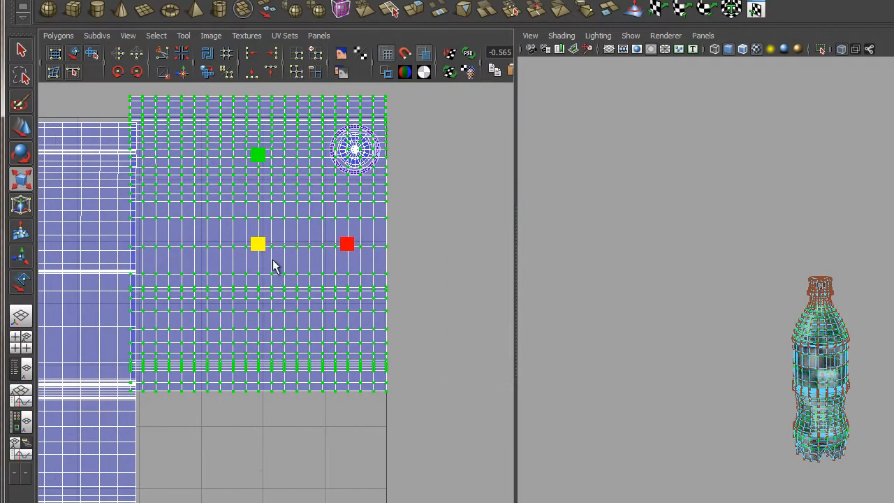
{"action": "left_click_drag", "start_coordinate": [252, 246], "coordinate": [189, 260]}
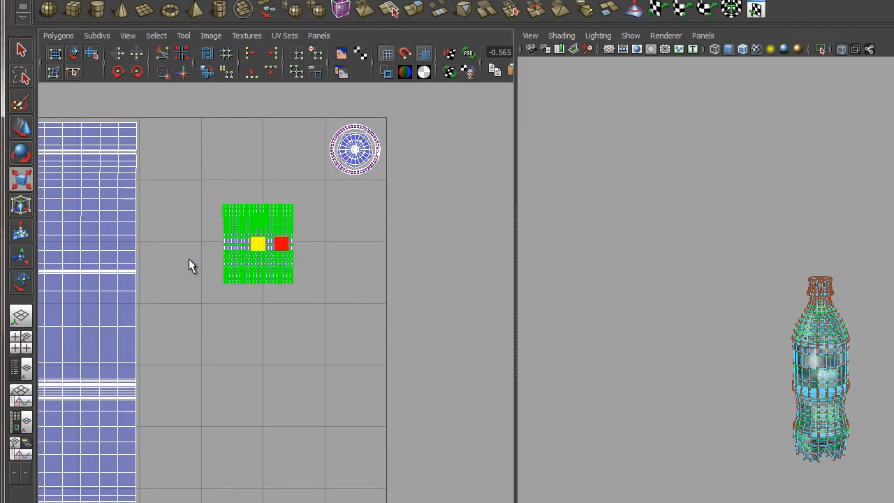
{"action": "left_click", "coordinate": [21, 127]}
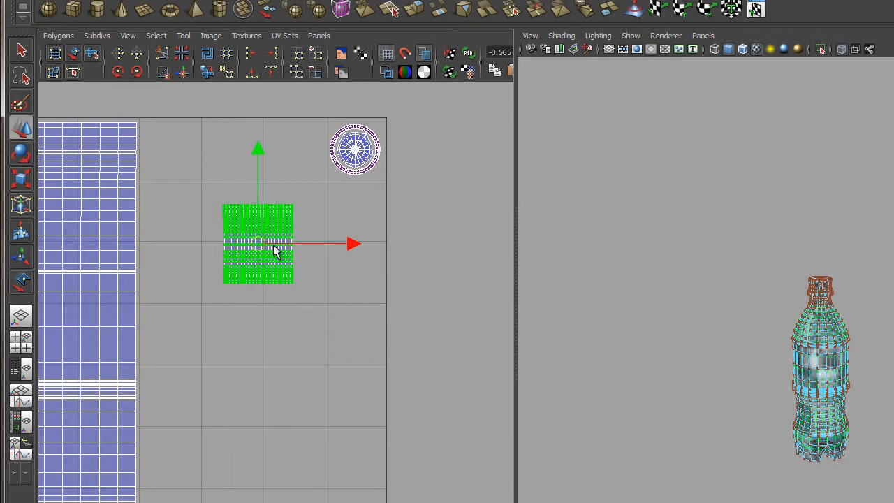
{"action": "left_click_drag", "start_coordinate": [273, 251], "coordinate": [178, 166]}
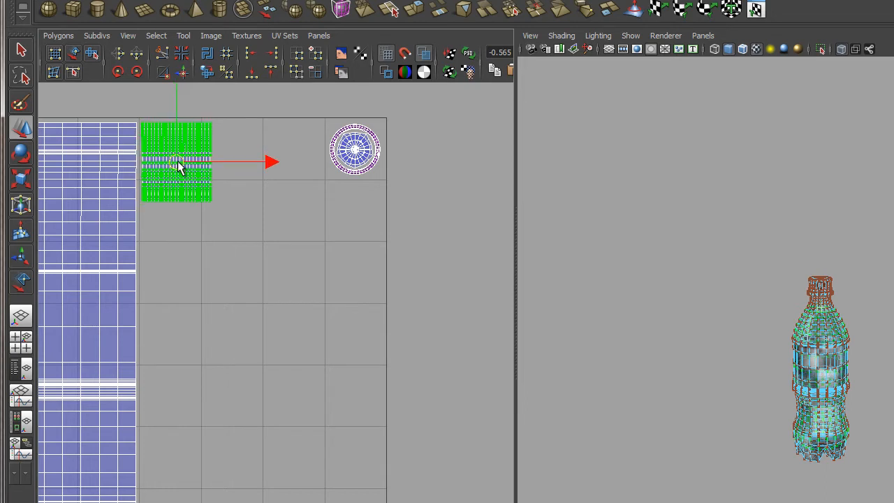
Move the small ring and base pair directly beside the small rectangular shell, then clear the selection.
{"action": "left_click_drag", "start_coordinate": [314, 198], "coordinate": [314, 195]}
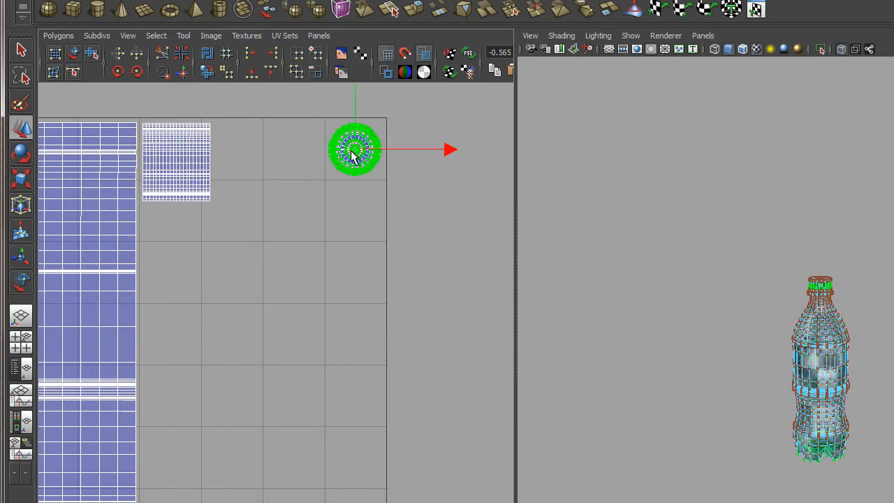
{"action": "left_click_drag", "start_coordinate": [353, 151], "coordinate": [237, 155]}
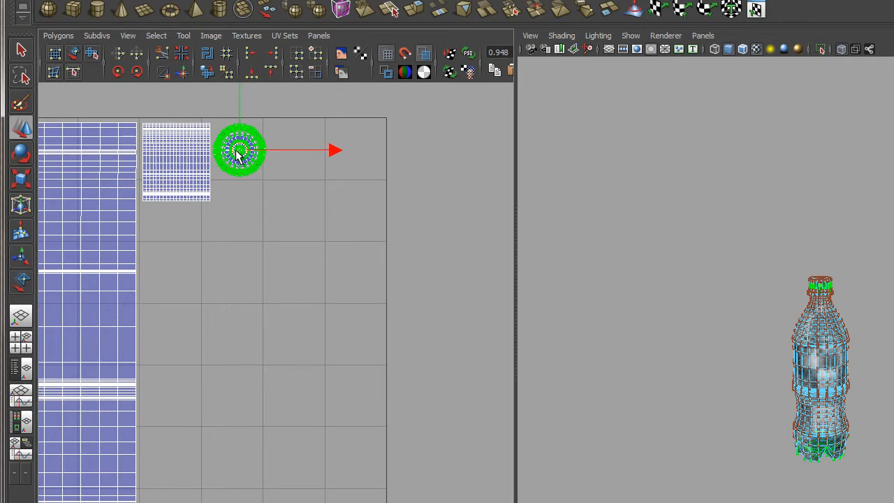
{"action": "left_click", "coordinate": [407, 219]}
Inspect the packed layout and the shells still lying outside the 0-to-1 texture space.
{"action": "right_click_drag", "start_coordinate": [412, 370], "coordinate": [274, 307], "text": "alt"}
{"action": "middle_click_drag", "start_coordinate": [289, 356], "coordinate": [383, 288], "text": "alt"}
{"action": "right_click_drag", "start_coordinate": [350, 341], "coordinate": [309, 383], "text": "alt"}
{"action": "middle_click_drag", "start_coordinate": [309, 383], "coordinate": [290, 335], "text": "alt"}
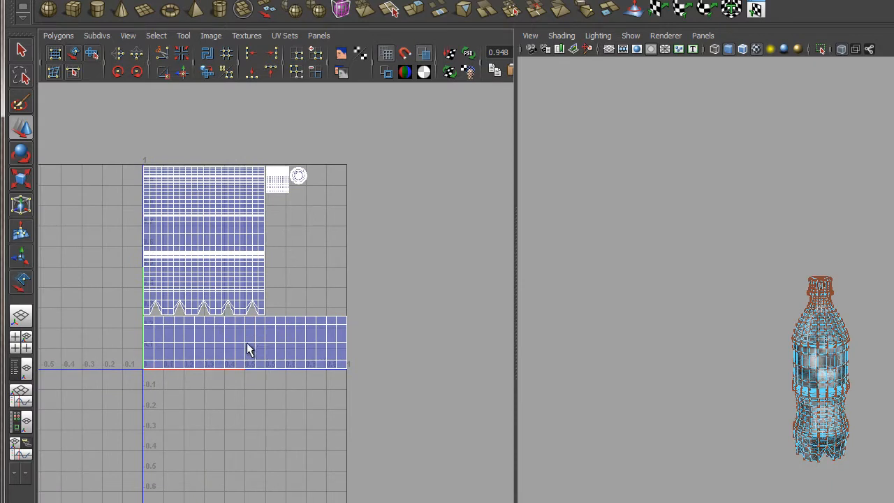
{"action": "right_click_drag", "start_coordinate": [278, 356], "coordinate": [71, 353], "text": "alt"}
{"action": "middle_click_drag", "start_coordinate": [219, 368], "coordinate": [283, 211], "text": "alt"}
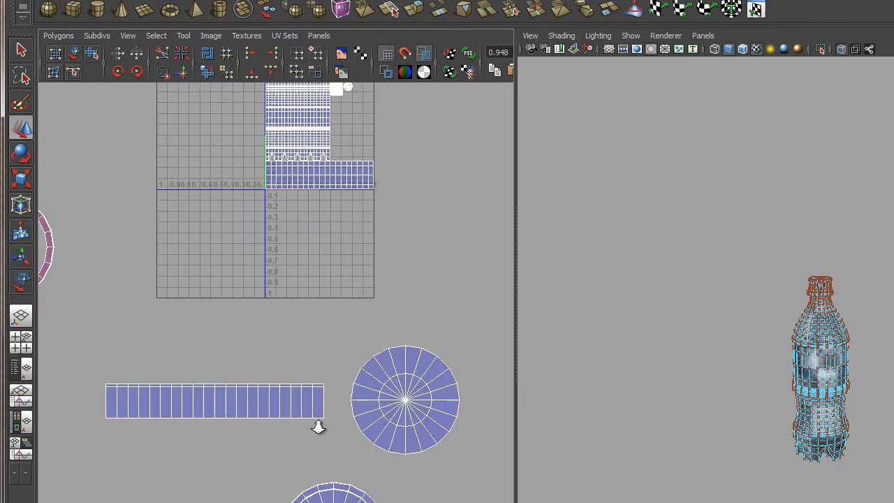
{"action": "right_click_drag", "start_coordinate": [317, 426], "coordinate": [241, 364], "text": "alt"}
{"action": "middle_click_drag", "start_coordinate": [240, 368], "coordinate": [250, 352], "text": "alt"}
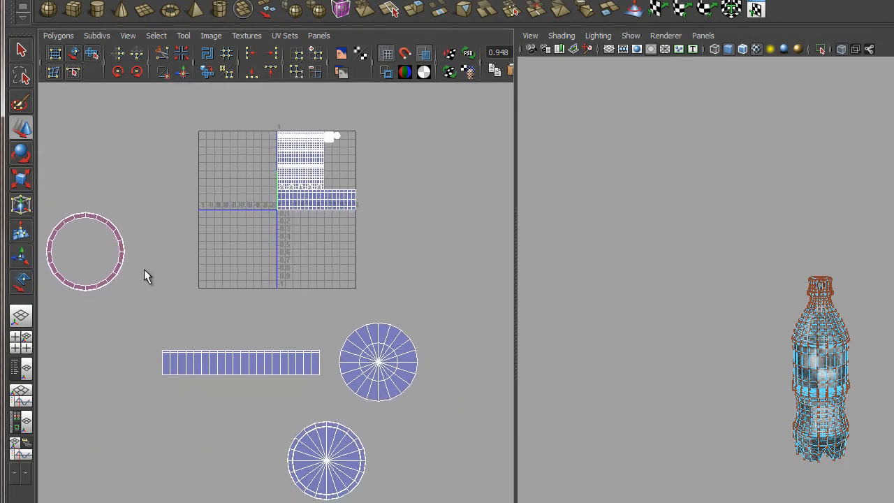
Select the long horizontal strip shell of the bottle cap and rotate it 90 degrees counterclockwise so it stands vertically.
{"action": "middle_click_drag", "start_coordinate": [182, 284], "coordinate": [200, 266], "text": "alt"}
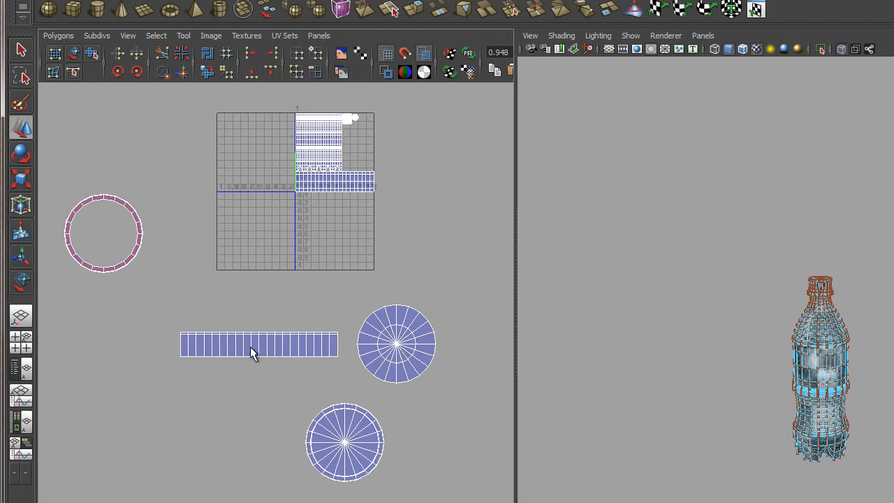
{"action": "right_click_drag", "start_coordinate": [253, 284], "coordinate": [393, 390], "text": "alt"}
{"action": "middle_click_drag", "start_coordinate": [393, 384], "coordinate": [379, 394], "text": "alt"}
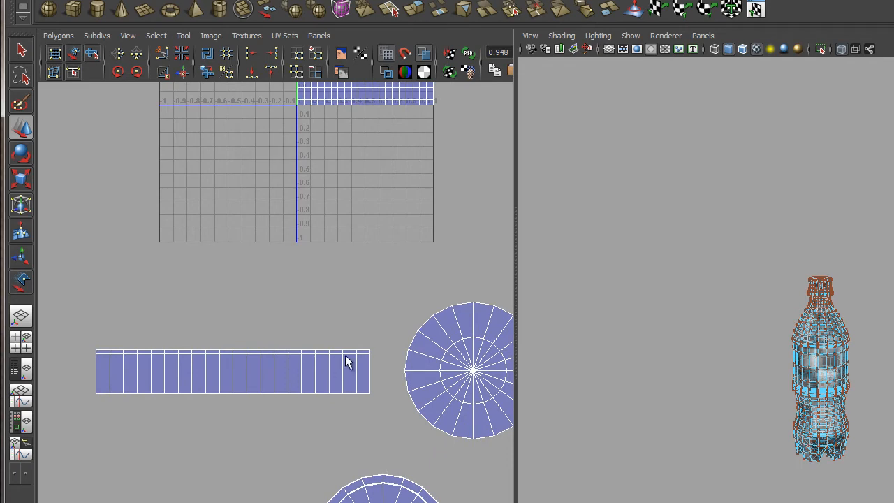
{"action": "left_click", "coordinate": [74, 56]}
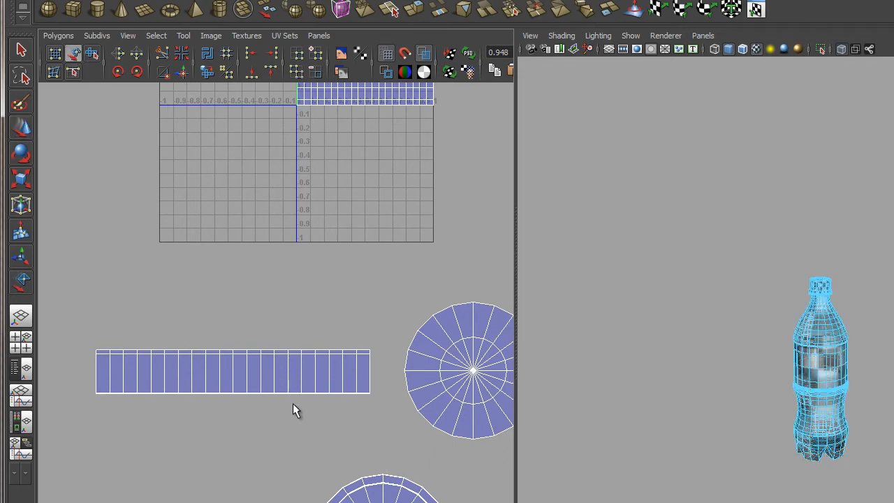
{"action": "left_click", "coordinate": [252, 382]}
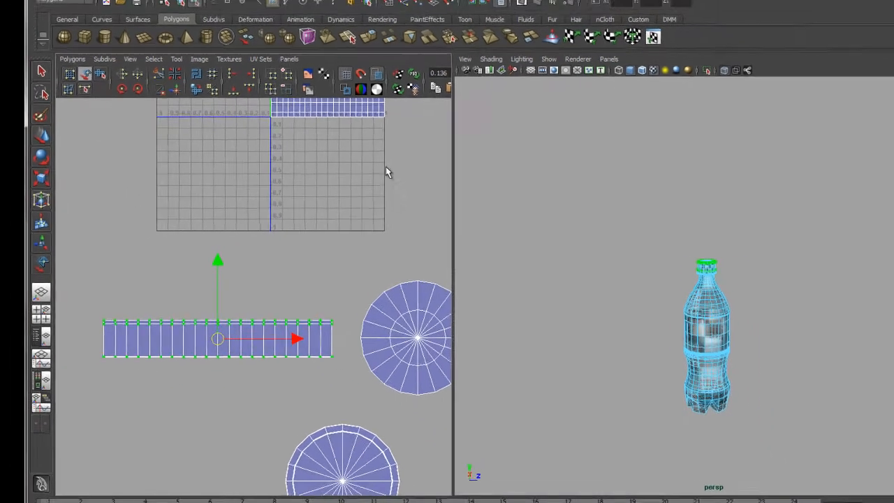
{"action": "middle_click_drag", "start_coordinate": [386, 167], "coordinate": [346, 279], "text": "alt"}
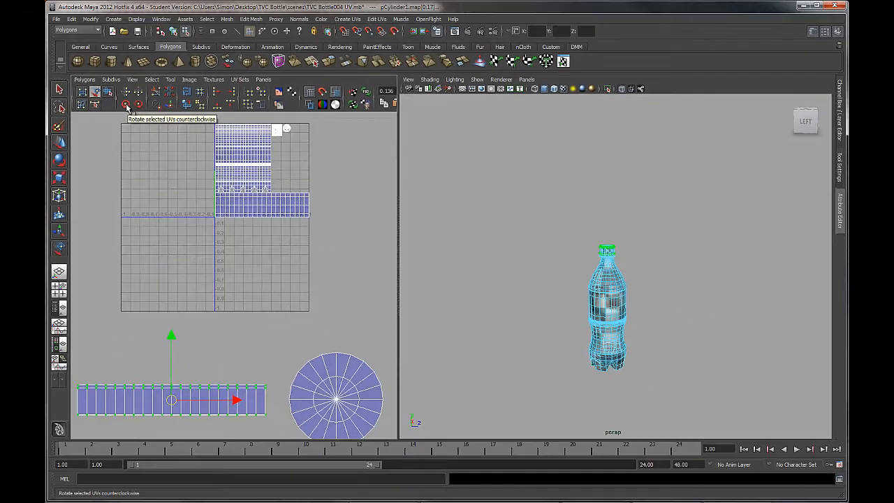
{"action": "left_click", "coordinate": [126, 106]}
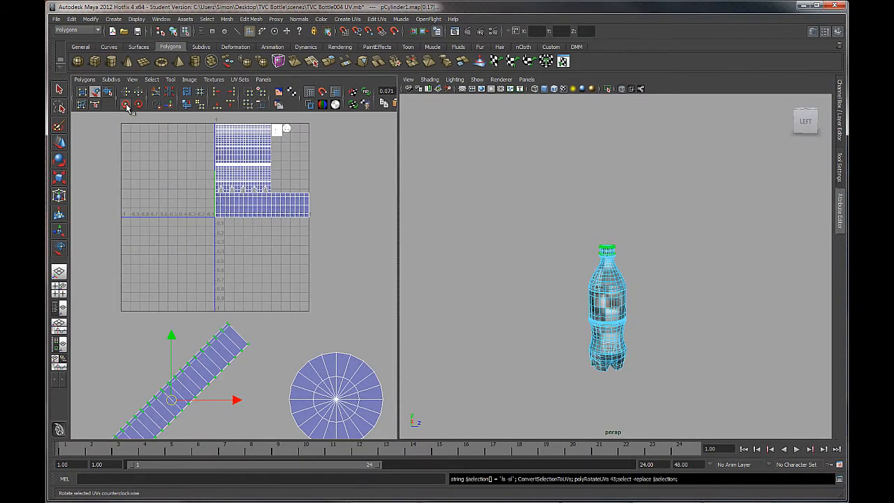
{"action": "left_click", "coordinate": [126, 105]}
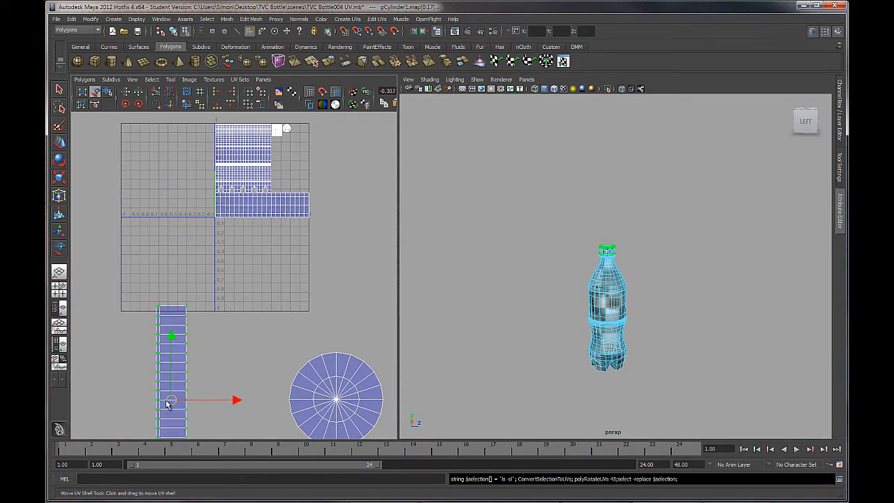
Move the vertical strip shell into the free area beside the body shell and scale it down uniformly to fit above the wide band shell.
{"action": "left_click_drag", "start_coordinate": [175, 404], "coordinate": [300, 163]}
{"action": "middle_click_drag", "start_coordinate": [316, 131], "coordinate": [259, 221], "text": "alt"}
{"action": "right_click_drag", "start_coordinate": [259, 221], "coordinate": [373, 313], "text": "alt"}
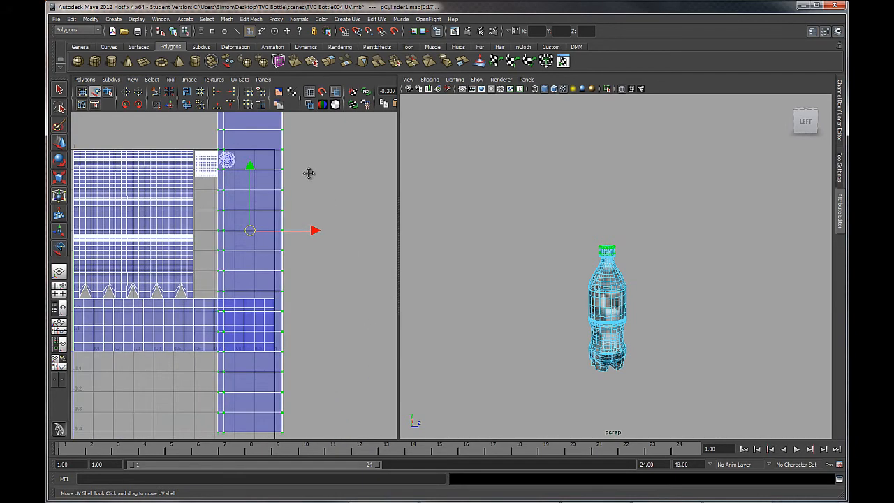
{"action": "middle_click_drag", "start_coordinate": [309, 174], "coordinate": [283, 197], "text": "alt"}
{"action": "right_click_drag", "start_coordinate": [283, 197], "coordinate": [309, 226], "text": "alt"}
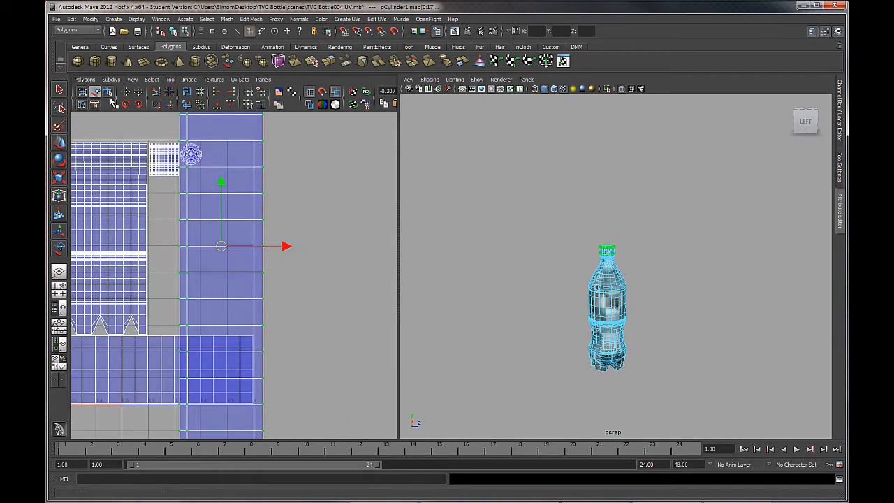
{"action": "left_click", "coordinate": [59, 178]}
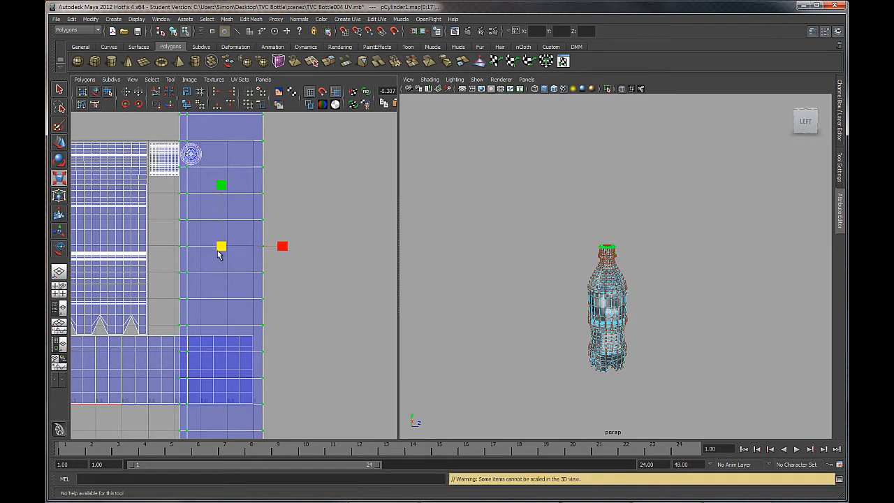
{"action": "left_click_drag", "start_coordinate": [221, 251], "coordinate": [179, 264]}
{"action": "middle_click_drag", "start_coordinate": [276, 220], "coordinate": [268, 232], "text": "alt"}
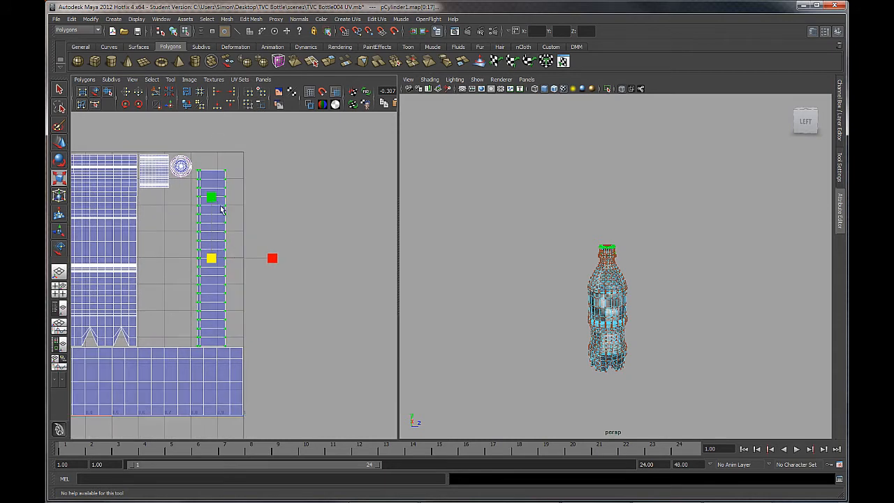
Try stretching the vertical strip shell only in U, then only in V, undoing each scale.
{"action": "left_click_drag", "start_coordinate": [268, 259], "coordinate": [349, 266]}
{"action": "key", "text": "ctrl+z"}
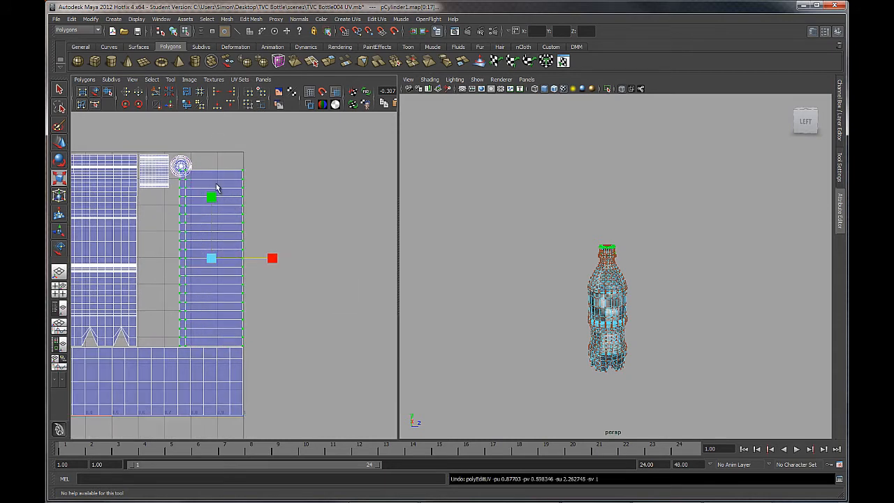
{"action": "left_click_drag", "start_coordinate": [215, 198], "coordinate": [216, 122]}
{"action": "key", "text": "ctrl+z"}
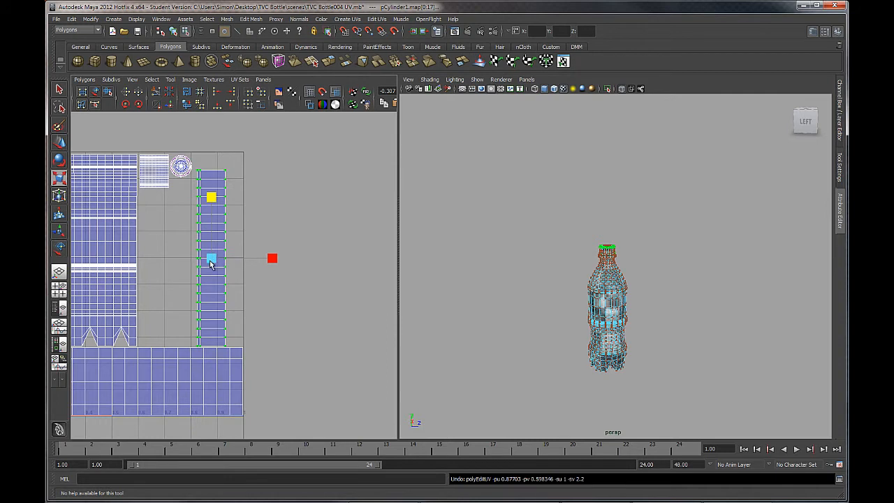
Enlarge the vertical strip shell uniformly to fill the height above the band shell and set it against the outer U border.
{"action": "left_click_drag", "start_coordinate": [211, 262], "coordinate": [227, 253]}
{"action": "left_click", "coordinate": [63, 142]}
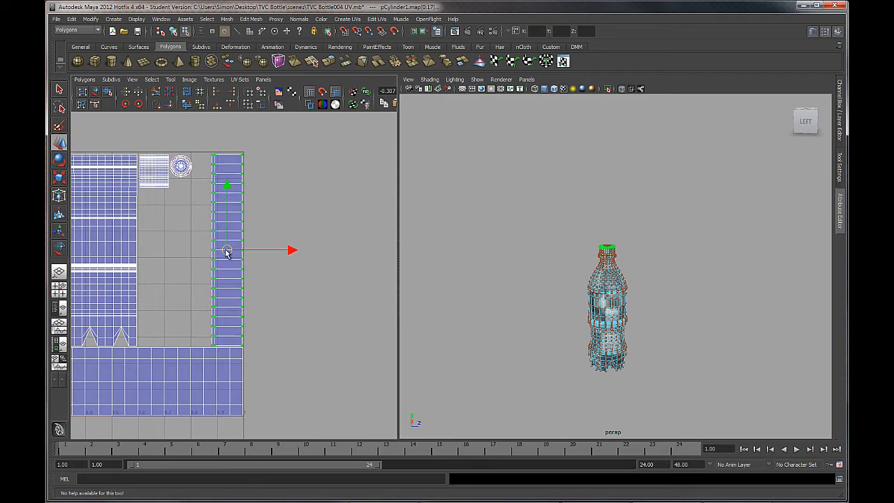
Select the disc shell with the large inner ring and move it over the gap between the body shell and the vertical strip.
{"action": "right_click_drag", "start_coordinate": [276, 351], "coordinate": [222, 316], "text": "alt"}
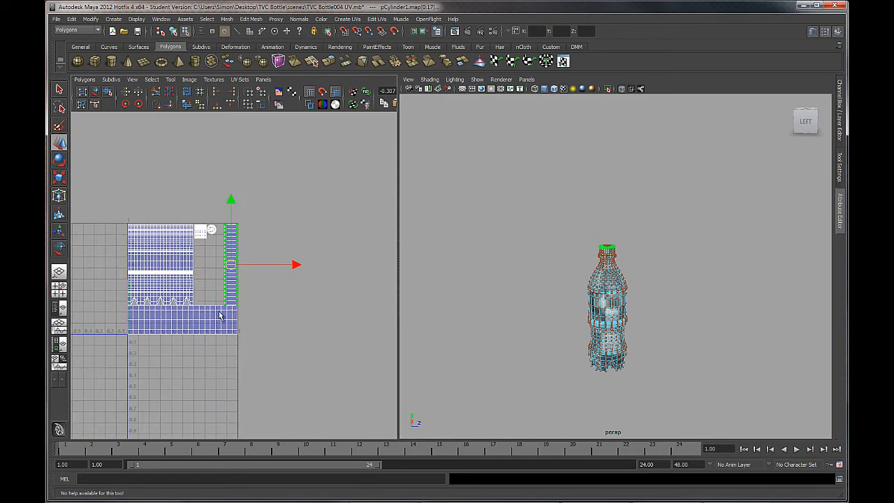
{"action": "middle_click_drag", "start_coordinate": [267, 372], "coordinate": [306, 278], "text": "alt"}
{"action": "right_click_drag", "start_coordinate": [322, 352], "coordinate": [205, 261], "text": "alt"}
{"action": "middle_click_drag", "start_coordinate": [282, 294], "coordinate": [273, 218], "text": "alt"}
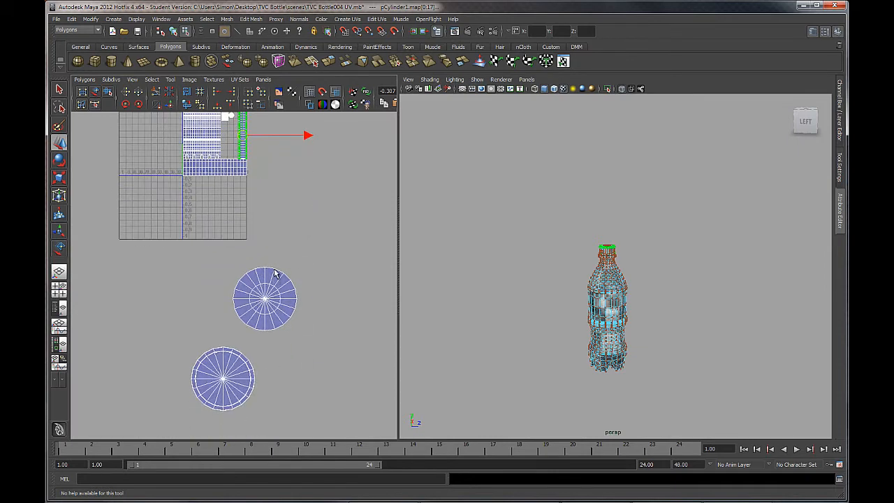
{"action": "left_click_drag", "start_coordinate": [227, 332], "coordinate": [228, 332]}
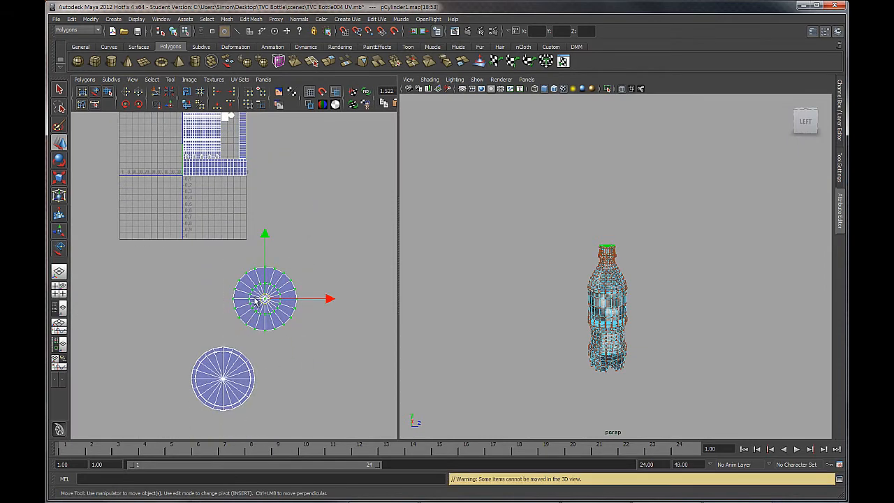
{"action": "middle_click_drag", "start_coordinate": [308, 225], "coordinate": [282, 298], "text": "alt"}
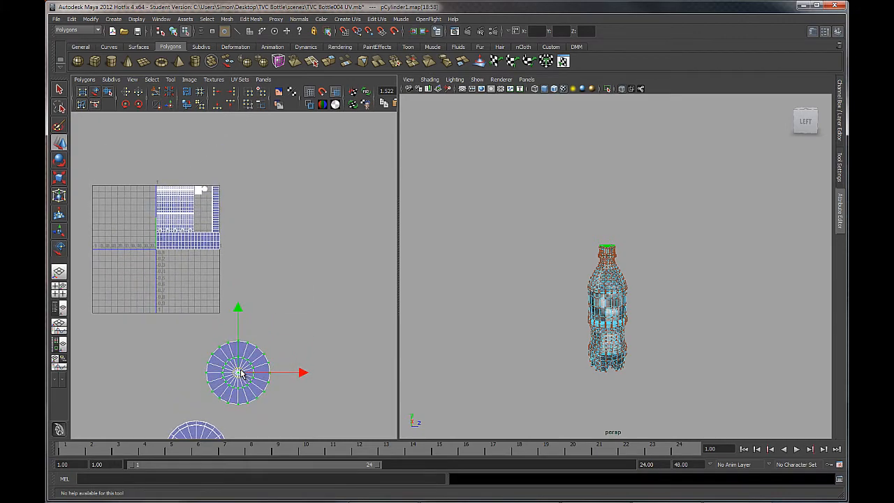
{"action": "left_click_drag", "start_coordinate": [239, 373], "coordinate": [203, 222]}
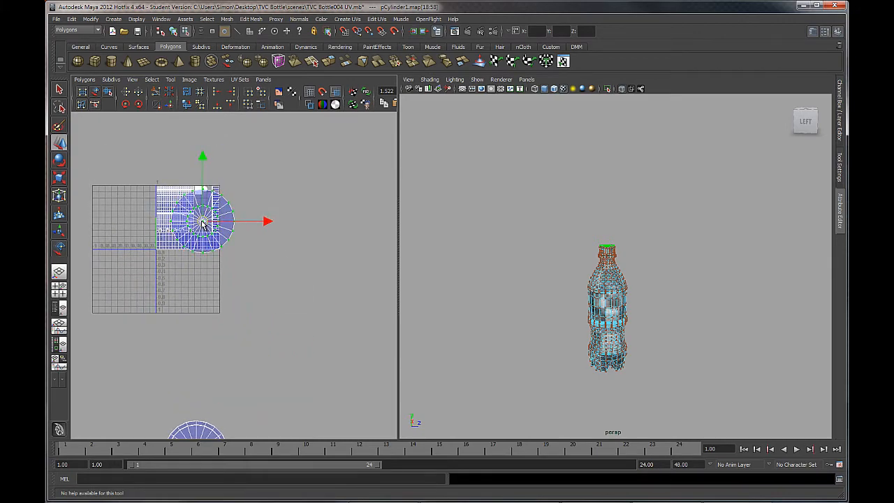
Scale down the disc shell uniformly to the gap's width and place it at the gap's lower end, just above the band shell.
{"action": "right_click_drag", "start_coordinate": [219, 168], "coordinate": [367, 307], "text": "alt"}
{"action": "middle_click_drag", "start_coordinate": [249, 203], "coordinate": [315, 351], "text": "alt"}
{"action": "mouse_move", "coordinate": [202, 210]}
{"action": "right_mouse_down", "text": "alt"}
{"action": "mouse_move", "coordinate": [238, 249]}
{"action": "mouse_move", "coordinate": [281, 263]}
{"action": "right_mouse_up", "text": "alt"}
{"action": "middle_click_drag", "start_coordinate": [155, 229], "coordinate": [216, 254], "text": "alt"}
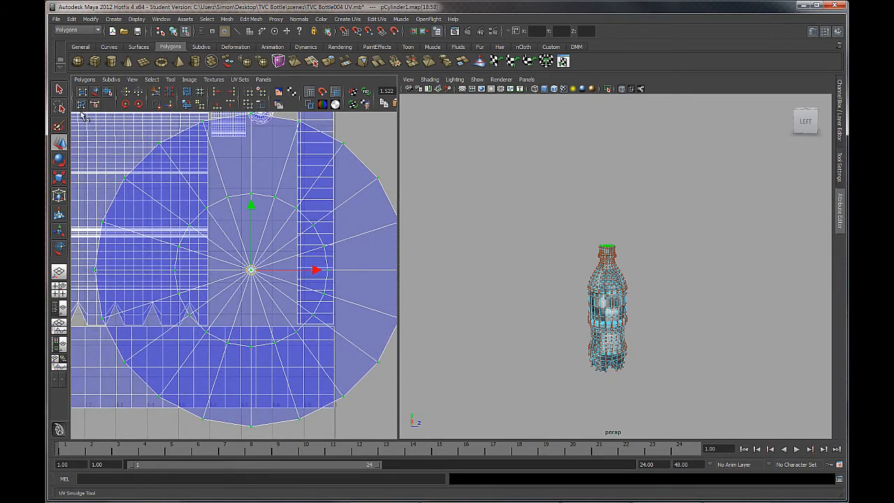
{"action": "left_click", "coordinate": [59, 178]}
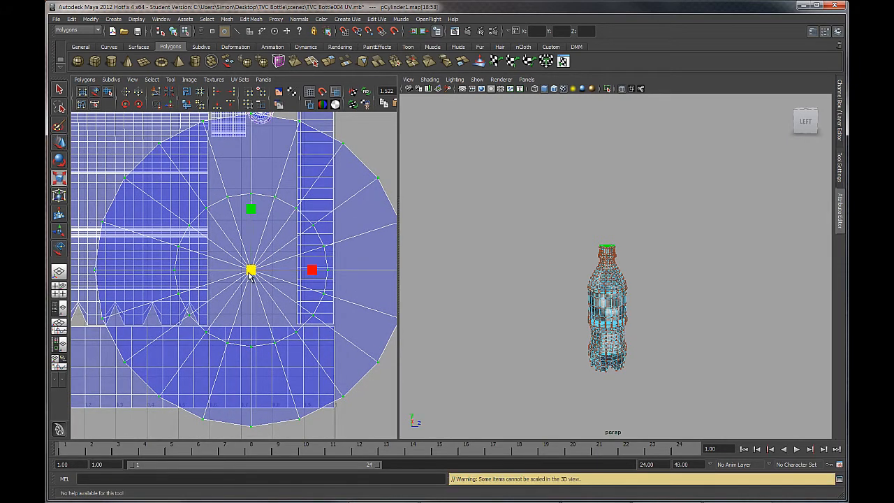
{"action": "left_click_drag", "start_coordinate": [250, 275], "coordinate": [210, 277]}
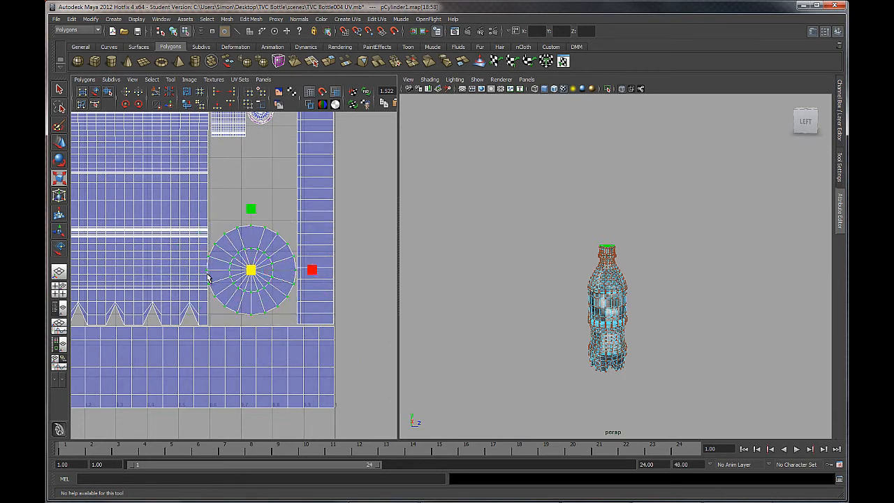
{"action": "right_click_drag", "start_coordinate": [243, 246], "coordinate": [270, 262], "text": "alt"}
{"action": "middle_click_drag", "start_coordinate": [270, 263], "coordinate": [207, 294], "text": "alt"}
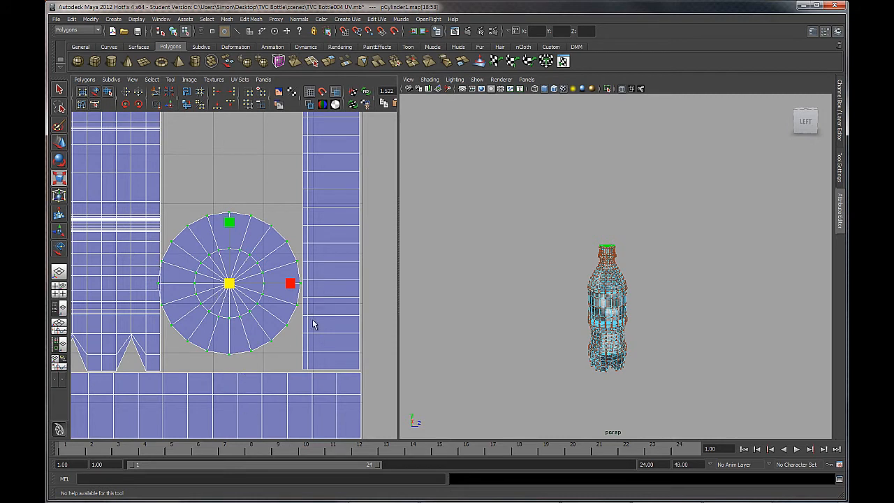
{"action": "left_click_drag", "start_coordinate": [227, 286], "coordinate": [226, 287]}
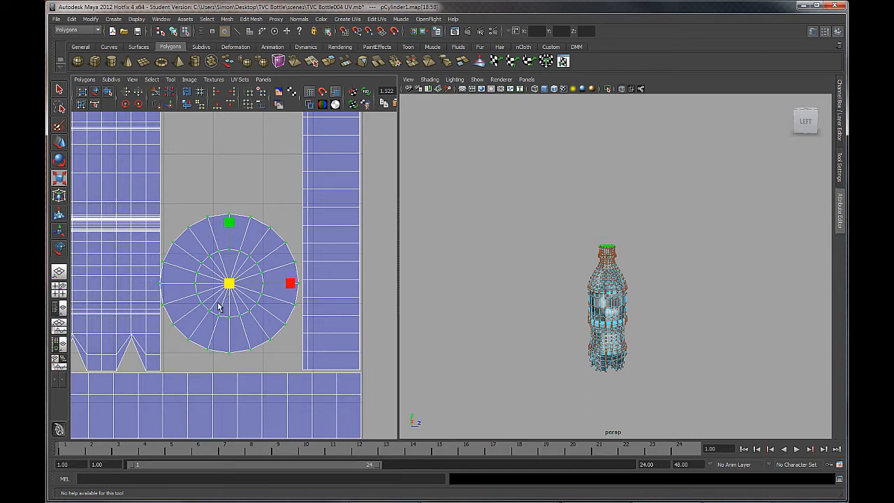
{"action": "left_click", "coordinate": [60, 143]}
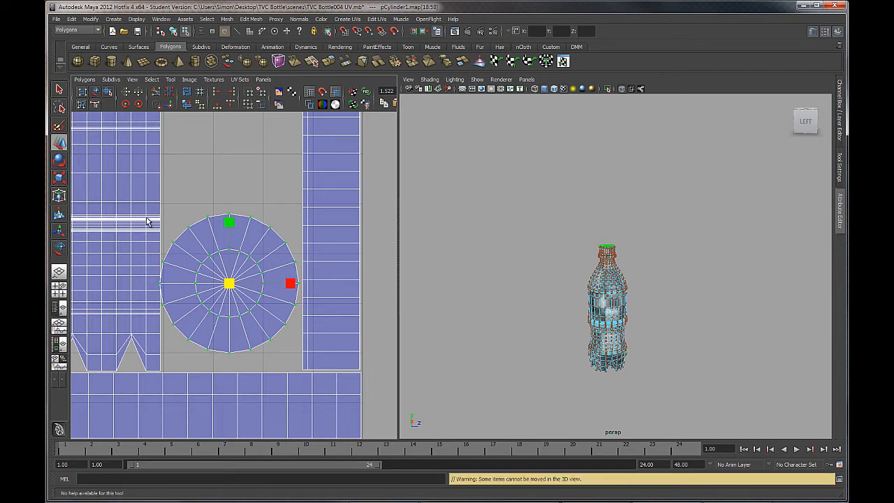
{"action": "left_click_drag", "start_coordinate": [229, 285], "coordinate": [233, 302]}
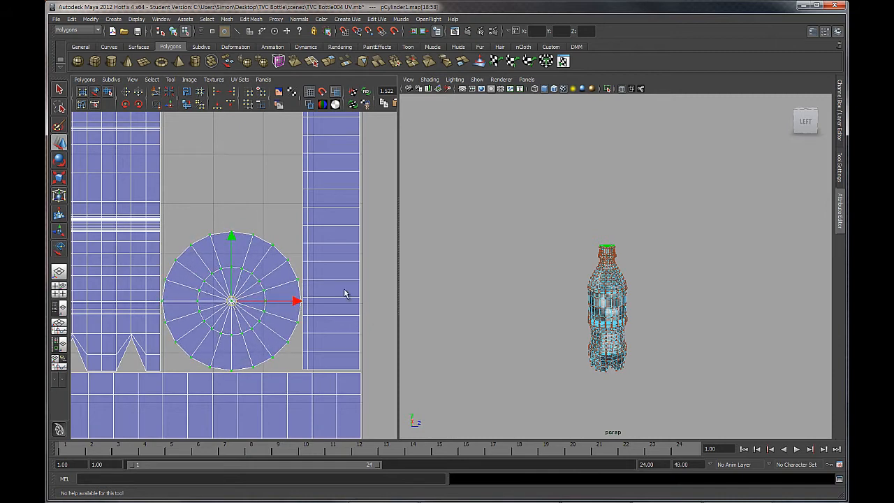
Try shifting the disc shell onto the edge of the vertical strip shell, then undo the move.
{"action": "scroll", "coordinate": [345, 294], "scroll_direction": "up", "scroll_amount": 3}
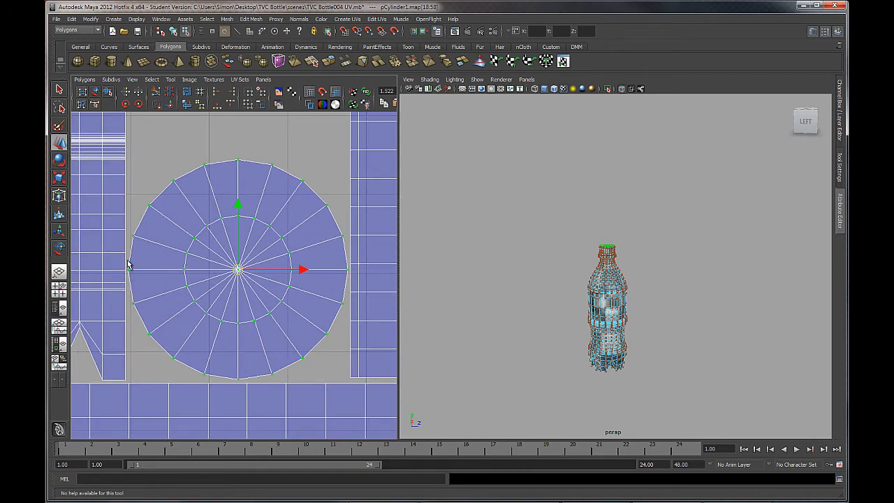
{"action": "scroll", "coordinate": [276, 328], "scroll_direction": "down", "scroll_amount": 1}
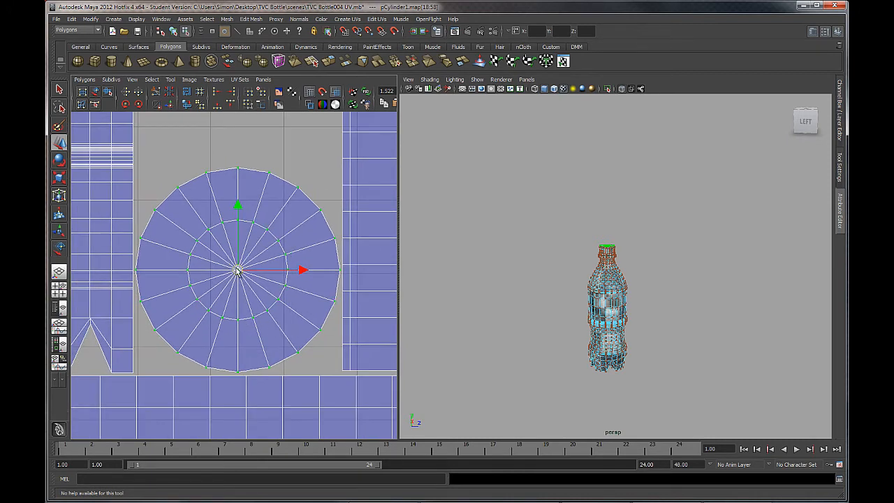
{"action": "left_click_drag", "start_coordinate": [238, 271], "coordinate": [260, 269]}
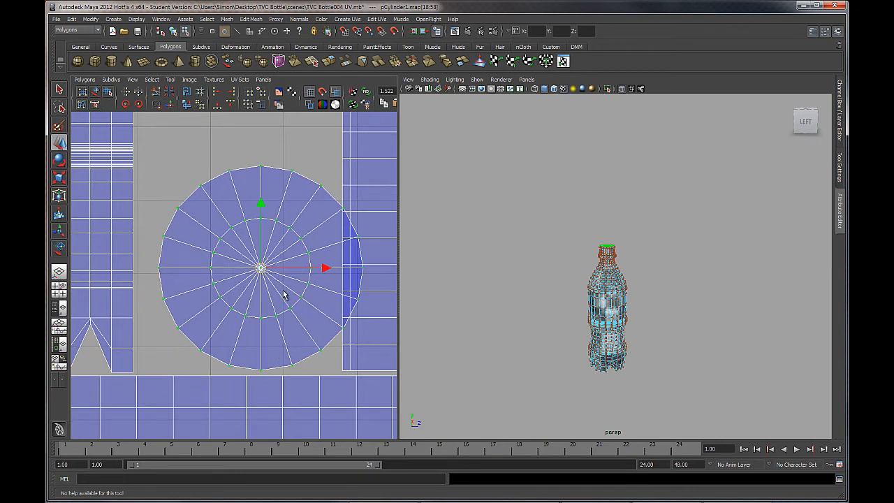
{"action": "key", "text": "ctrl+z"}
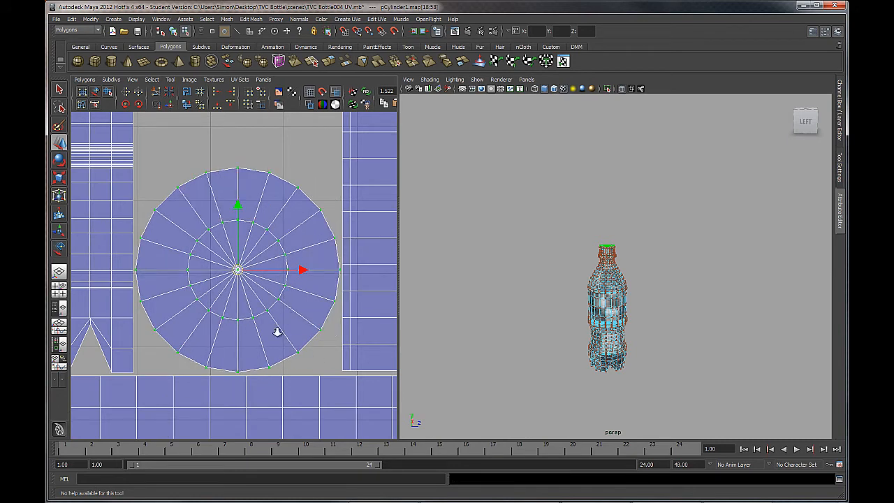
Move the hollow ring shell directly beside the remaining disc shell outside the texture space and select both shells.
{"action": "right_click_drag", "start_coordinate": [275, 331], "coordinate": [241, 309], "text": "alt"}
{"action": "scroll", "coordinate": [254, 342], "scroll_direction": "down", "scroll_amount": 2}
{"action": "scroll", "coordinate": [328, 340], "scroll_direction": "down", "scroll_amount": 2}
{"action": "scroll", "coordinate": [265, 340], "scroll_direction": "down", "scroll_amount": 2}
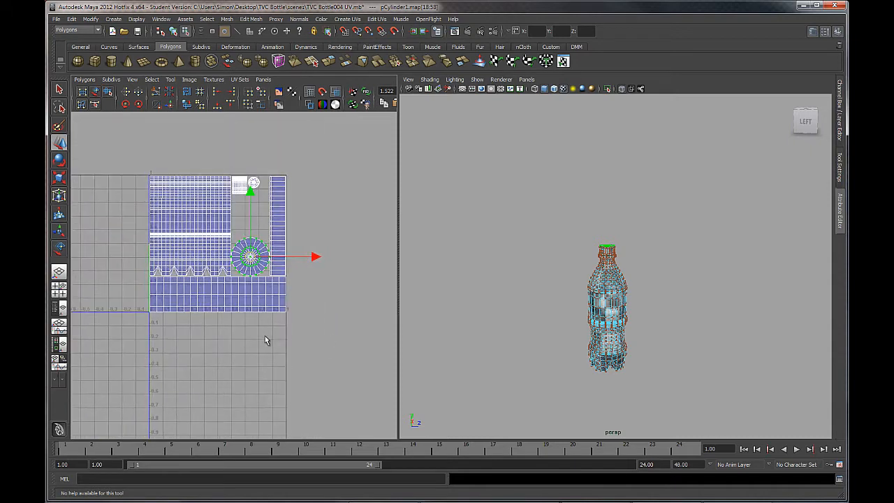
{"action": "scroll", "coordinate": [325, 338], "scroll_direction": "down", "scroll_amount": 1}
{"action": "right_click_drag", "start_coordinate": [326, 338], "coordinate": [289, 363], "text": "alt"}
{"action": "middle_click_drag", "start_coordinate": [289, 363], "coordinate": [338, 309], "text": "alt"}
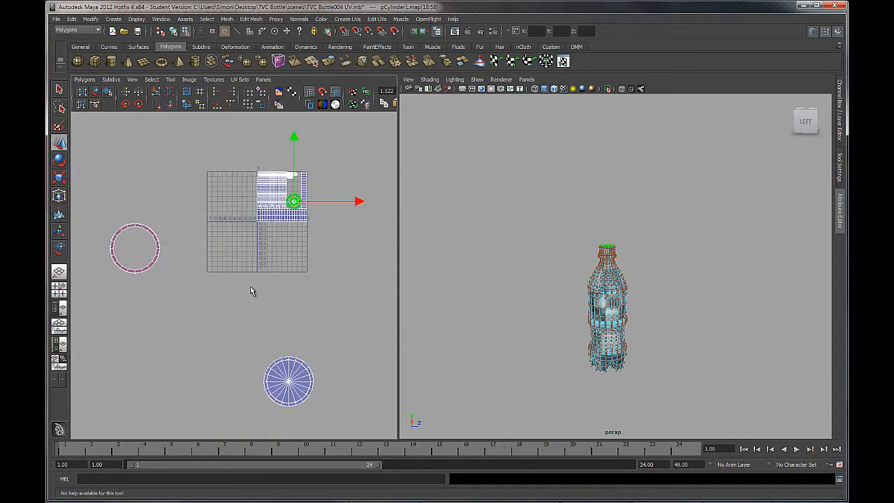
{"action": "left_click_drag", "start_coordinate": [81, 299], "coordinate": [91, 303]}
{"action": "left_click_drag", "start_coordinate": [137, 252], "coordinate": [248, 290]}
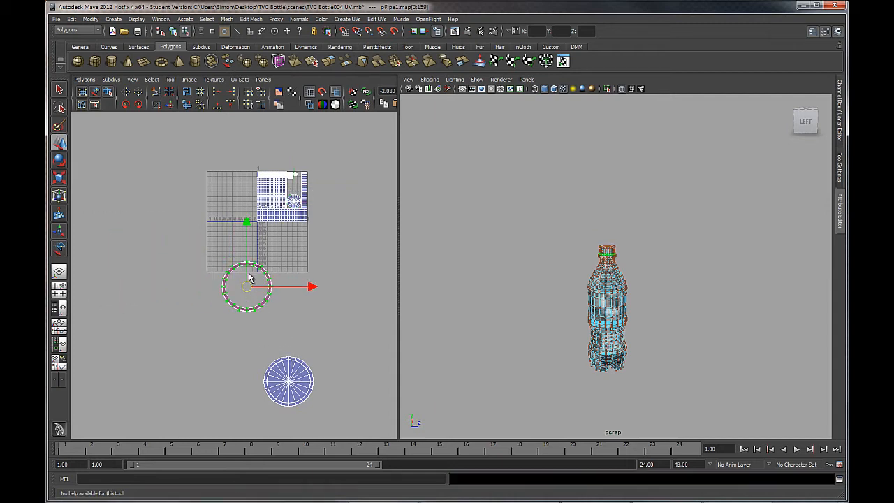
{"action": "left_click_drag", "start_coordinate": [247, 289], "coordinate": [236, 382]}
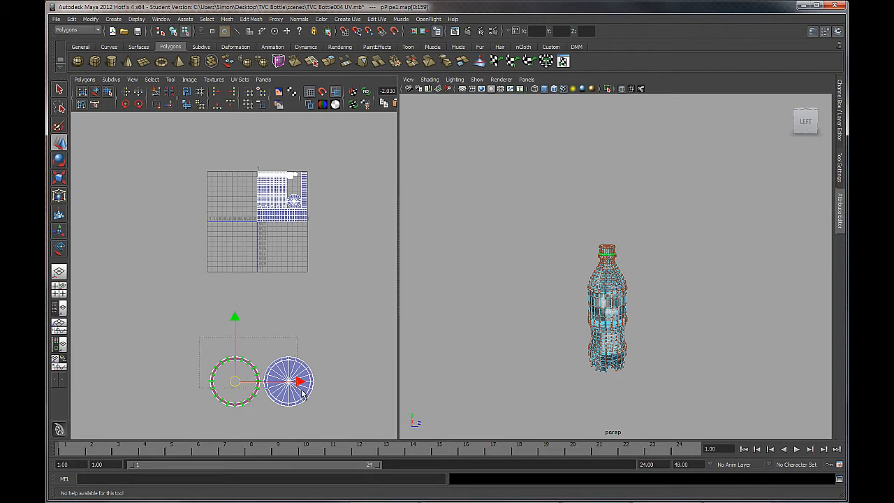
{"action": "left_click_drag", "start_coordinate": [302, 390], "coordinate": [328, 429]}
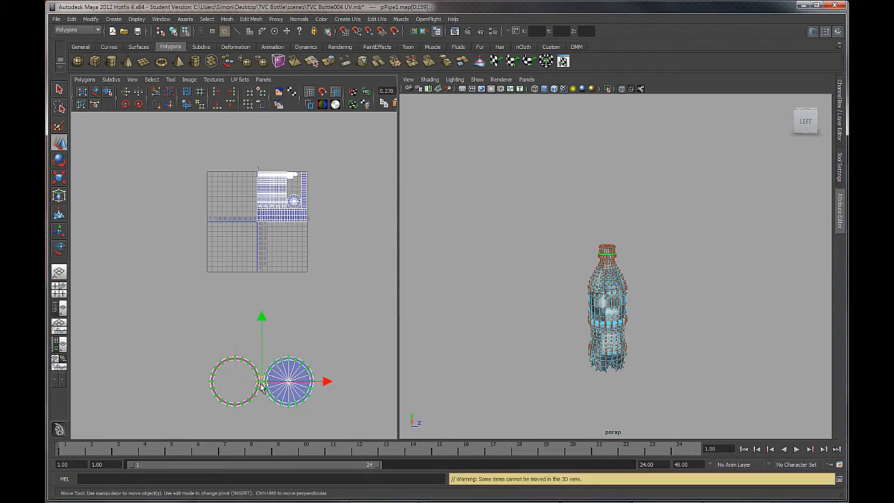
Move the hollow ring and disc shells together up onto the 0-to-1 texture space, centred on the gap, and maximize the UV editor.
{"action": "left_click_drag", "start_coordinate": [260, 385], "coordinate": [295, 190]}
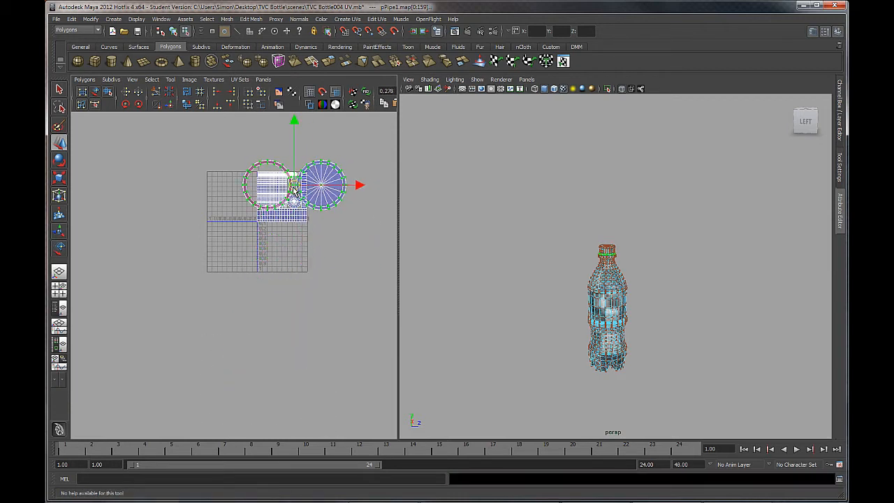
{"action": "right_click_drag", "start_coordinate": [297, 176], "coordinate": [367, 269], "text": "alt"}
{"action": "middle_click_drag", "start_coordinate": [319, 244], "coordinate": [222, 392], "text": "alt"}
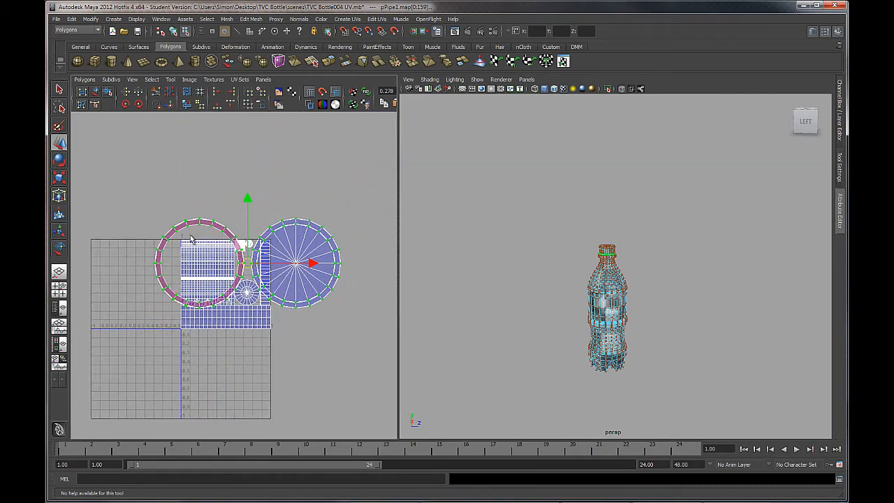
{"action": "right_click_drag", "start_coordinate": [190, 240], "coordinate": [338, 366], "text": "alt"}
{"action": "key", "text": "space"}
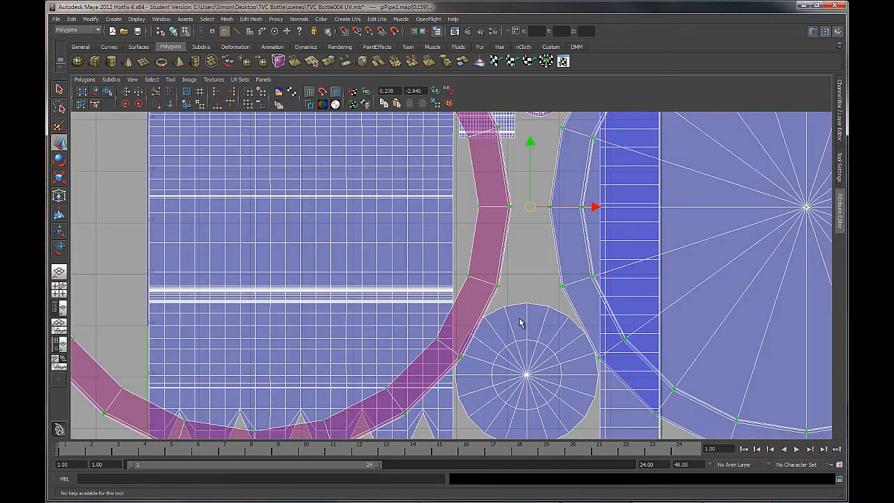
Scale the hollow ring and disc shells down together uniformly to small circles around the gap between body shell and vertical strip.
{"action": "middle_click_drag", "start_coordinate": [520, 323], "coordinate": [401, 342], "text": "alt"}
{"action": "right_click_drag", "start_coordinate": [507, 395], "coordinate": [387, 279], "text": "alt"}
{"action": "right_click_drag", "start_coordinate": [548, 391], "coordinate": [440, 285], "text": "alt"}
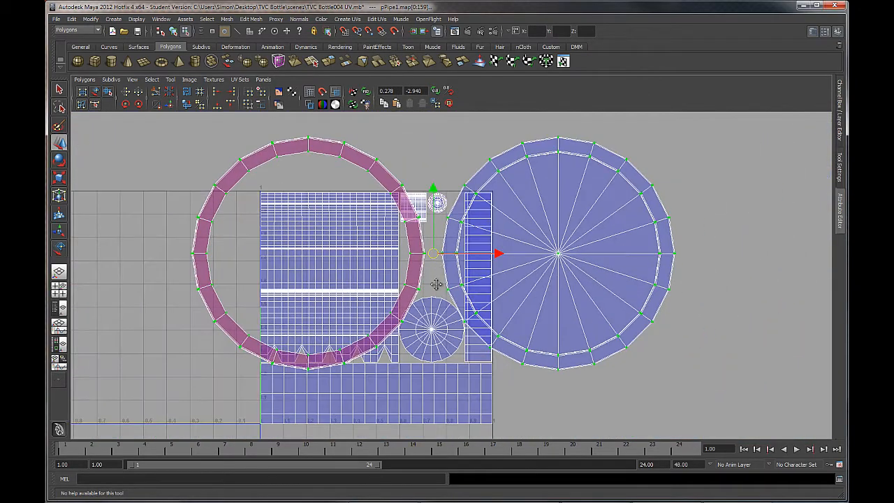
{"action": "middle_click_drag", "start_coordinate": [436, 284], "coordinate": [433, 311], "text": "alt"}
{"action": "right_click_drag", "start_coordinate": [389, 229], "coordinate": [424, 266], "text": "alt"}
{"action": "mouse_move", "coordinate": [426, 277]}
{"action": "middle_mouse_down", "text": "alt"}
{"action": "mouse_move", "coordinate": [433, 265]}
{"action": "mouse_move", "coordinate": [430, 274]}
{"action": "middle_mouse_up", "text": "alt"}
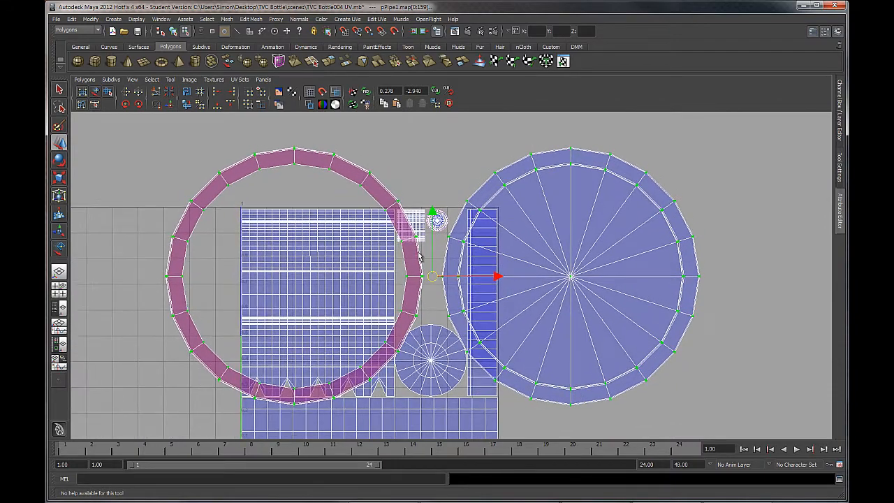
{"action": "right_click_drag", "start_coordinate": [419, 257], "coordinate": [442, 283], "text": "alt"}
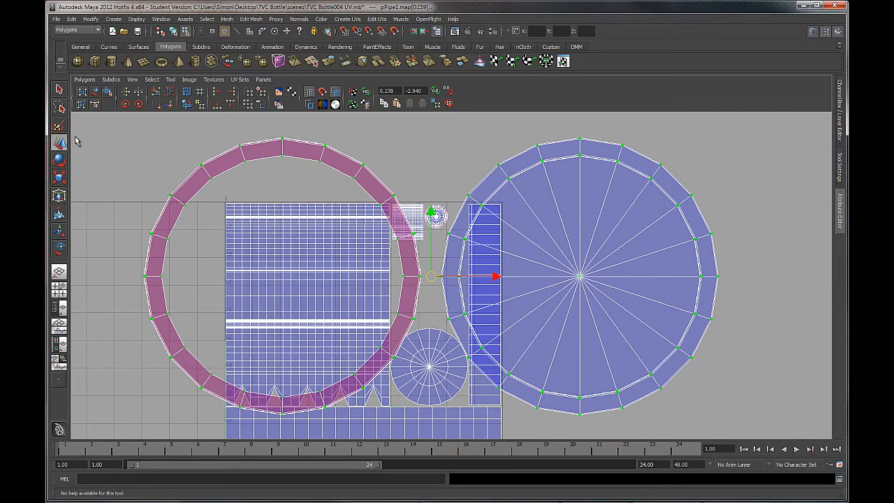
{"action": "left_click", "coordinate": [58, 178]}
{"action": "left_click_drag", "start_coordinate": [429, 285], "coordinate": [375, 282]}
Move the scaled ring and disc pair just below the small cap shells, with the hollow ring beside the body shell's edge.
{"action": "middle_click_drag", "start_coordinate": [357, 236], "coordinate": [295, 242], "text": "alt"}
{"action": "right_click_drag", "start_coordinate": [298, 244], "coordinate": [469, 377], "text": "alt"}
{"action": "middle_click_drag", "start_coordinate": [416, 285], "coordinate": [455, 282], "text": "alt"}
{"action": "left_click", "coordinate": [60, 142]}
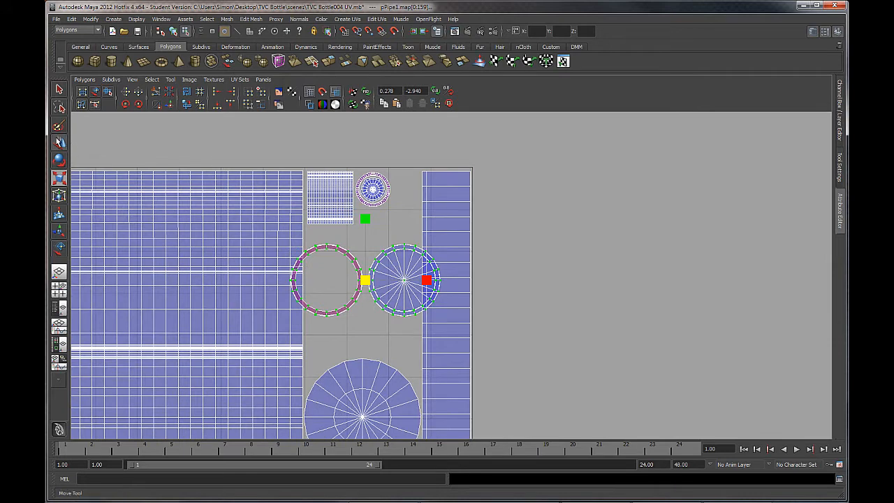
{"action": "left_click_drag", "start_coordinate": [368, 288], "coordinate": [379, 269]}
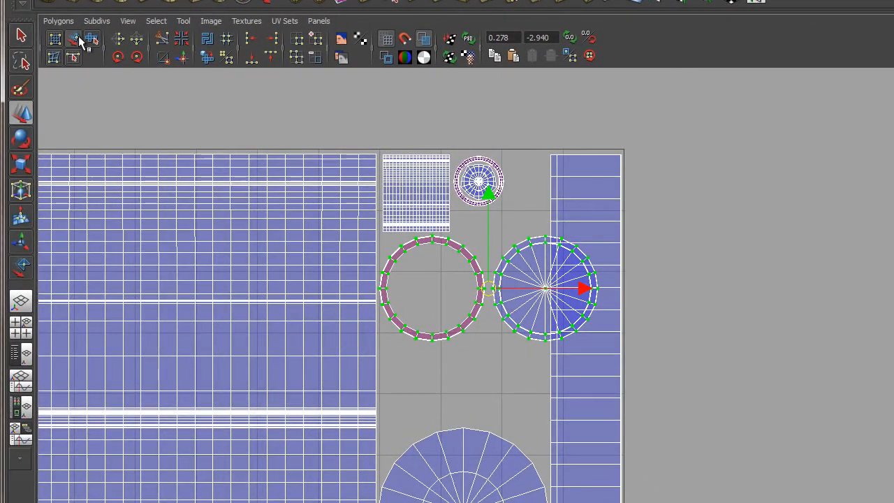
Test how the disc is connected by pulling one wedge outside the texture space with the Move UV Shell tool, and undo the move.
{"action": "left_click", "coordinate": [74, 39]}
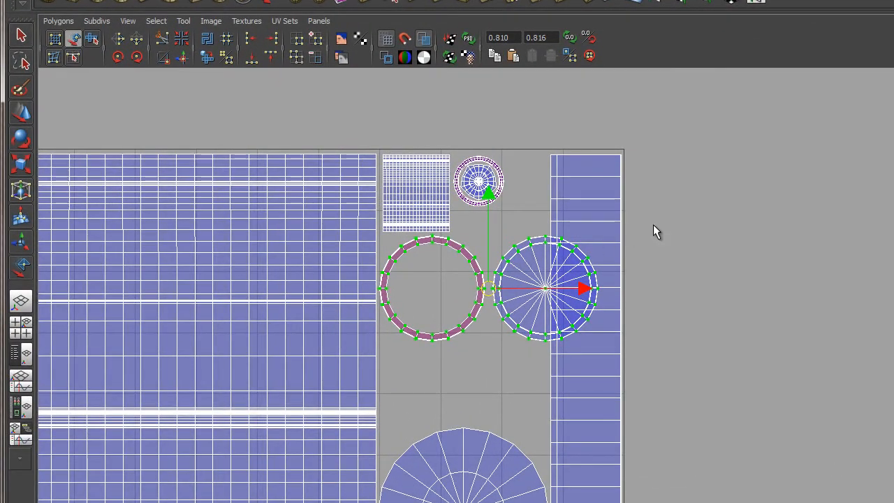
{"action": "left_click", "coordinate": [673, 218]}
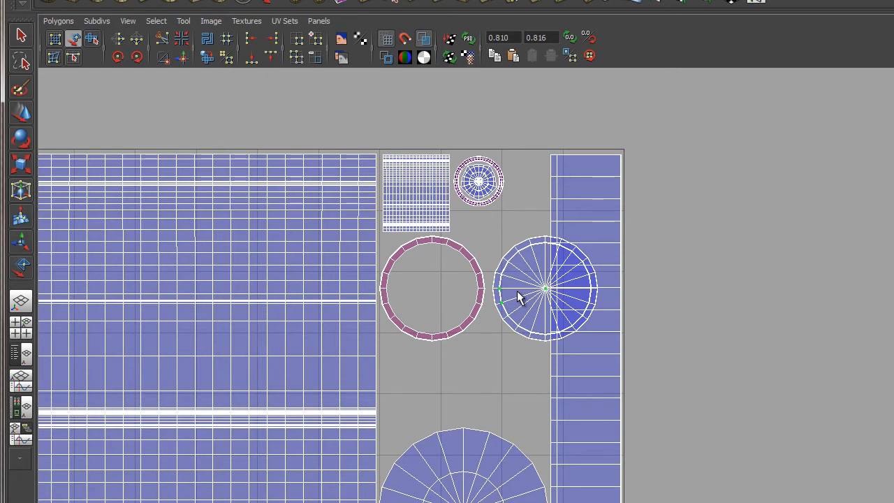
{"action": "left_click", "coordinate": [517, 290]}
{"action": "left_click", "coordinate": [706, 260]}
{"action": "left_click", "coordinate": [531, 270]}
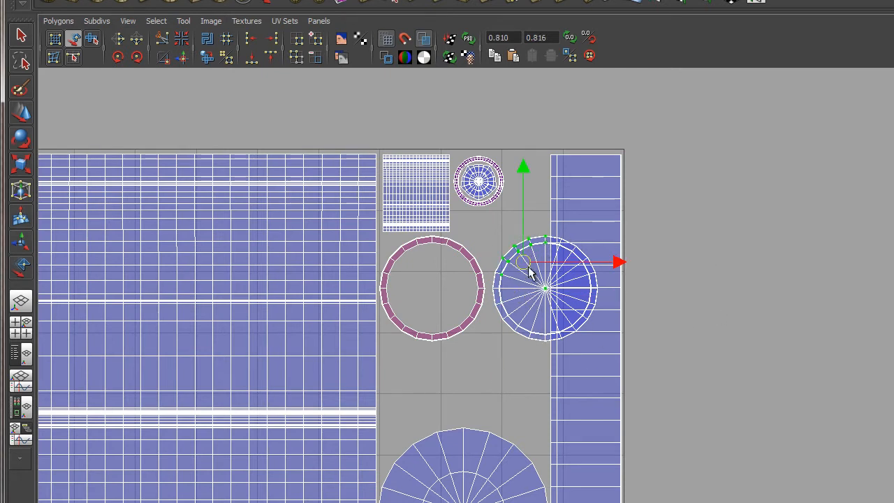
{"action": "left_click", "coordinate": [671, 236]}
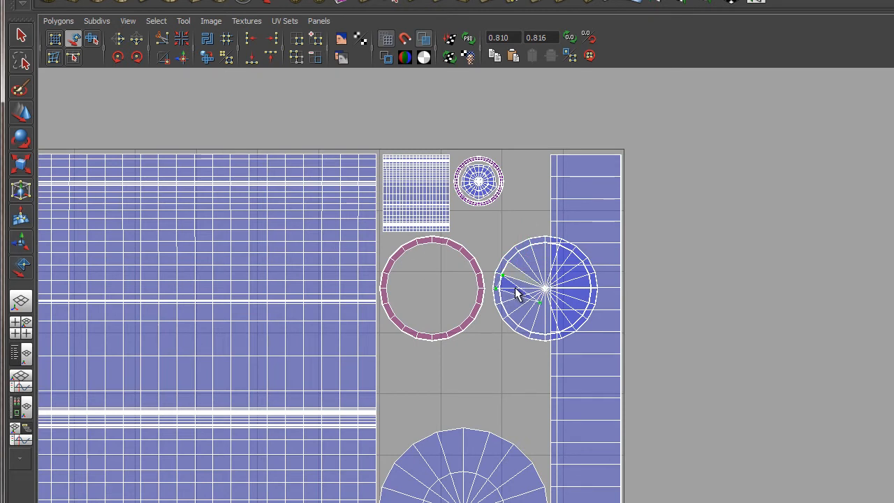
{"action": "left_click_drag", "start_coordinate": [515, 287], "coordinate": [684, 248]}
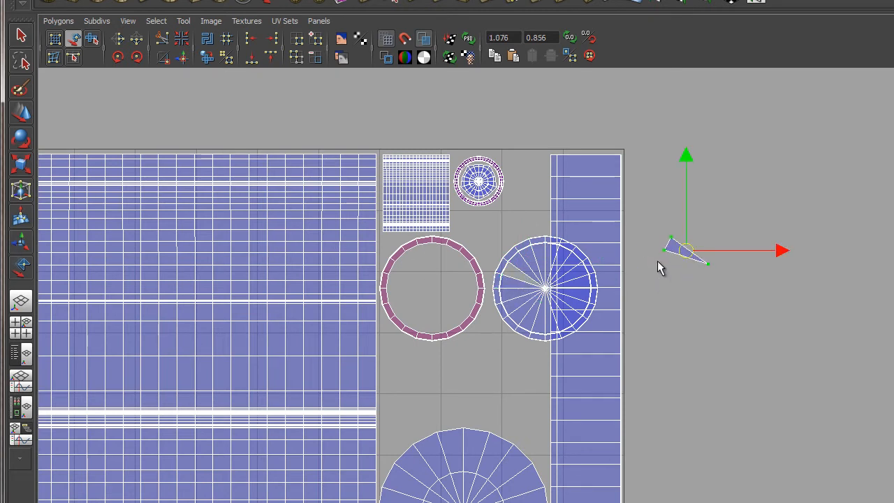
{"action": "key", "text": "ctrl+z"}
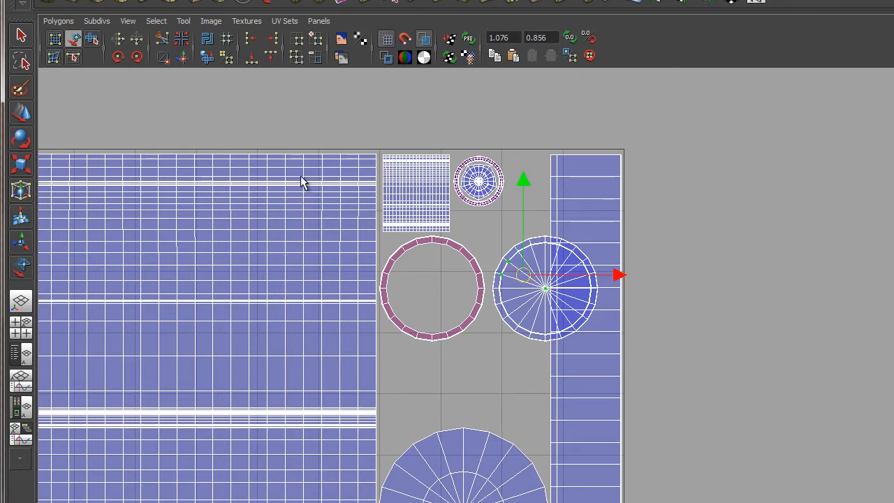
Move the vertical strip shell horizontally out of the texture space, clear of the disc shell.
{"action": "left_click", "coordinate": [599, 368]}
{"action": "scroll", "coordinate": [735, 450], "scroll_direction": "down", "scroll_amount": 2}
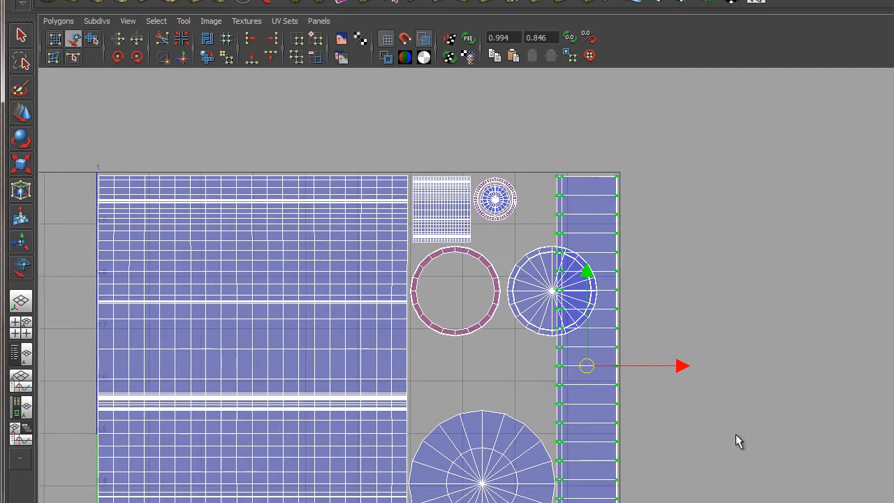
{"action": "middle_click_drag", "start_coordinate": [734, 440], "coordinate": [527, 305], "text": "alt"}
{"action": "left_click_drag", "start_coordinate": [495, 257], "coordinate": [842, 296]}
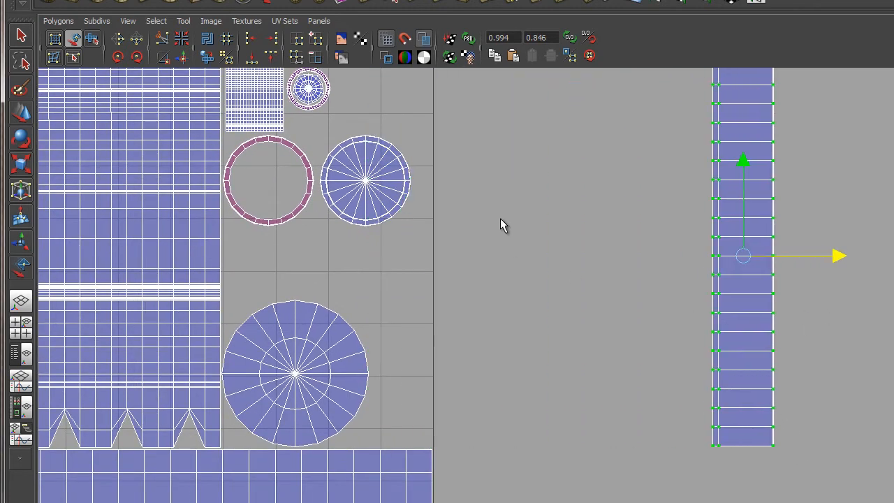
Try pulling an upper wedge of the disc out beside its rim, then undo that move.
{"action": "middle_click_drag", "start_coordinate": [446, 153], "coordinate": [510, 292], "text": "alt"}
{"action": "right_click_drag", "start_coordinate": [478, 278], "coordinate": [824, 488], "text": "alt"}
{"action": "middle_click_drag", "start_coordinate": [524, 298], "coordinate": [691, 304], "text": "alt"}
{"action": "right_click_drag", "start_coordinate": [649, 363], "coordinate": [747, 457], "text": "alt"}
{"action": "middle_click_drag", "start_coordinate": [335, 253], "coordinate": [366, 215], "text": "alt"}
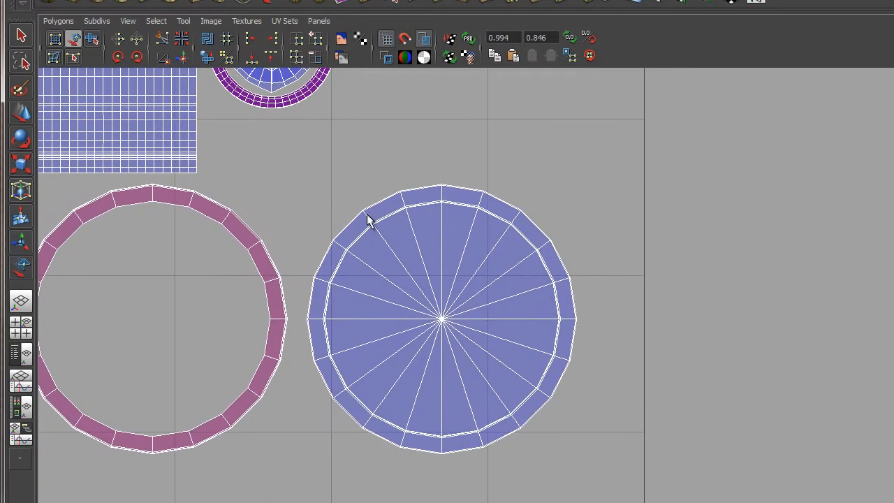
{"action": "right_click_drag", "start_coordinate": [489, 294], "coordinate": [560, 340], "text": "alt"}
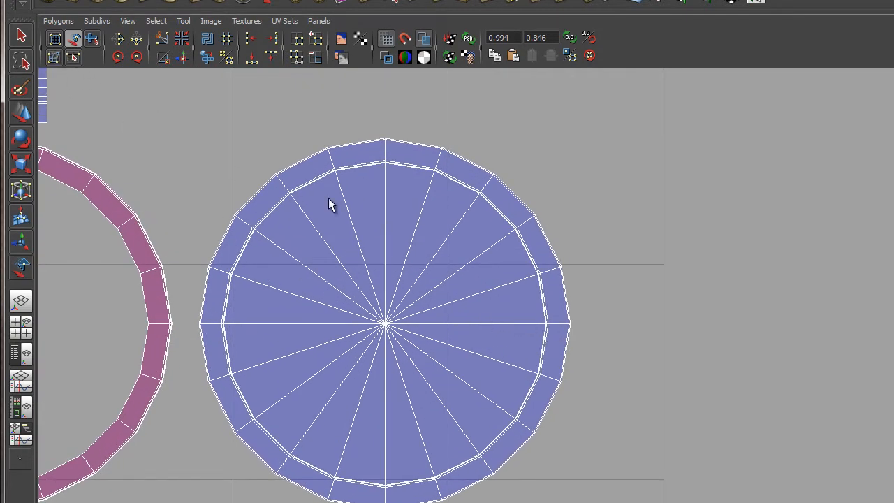
{"action": "left_click", "coordinate": [329, 231]}
{"action": "left_click_drag", "start_coordinate": [334, 245], "coordinate": [625, 264]}
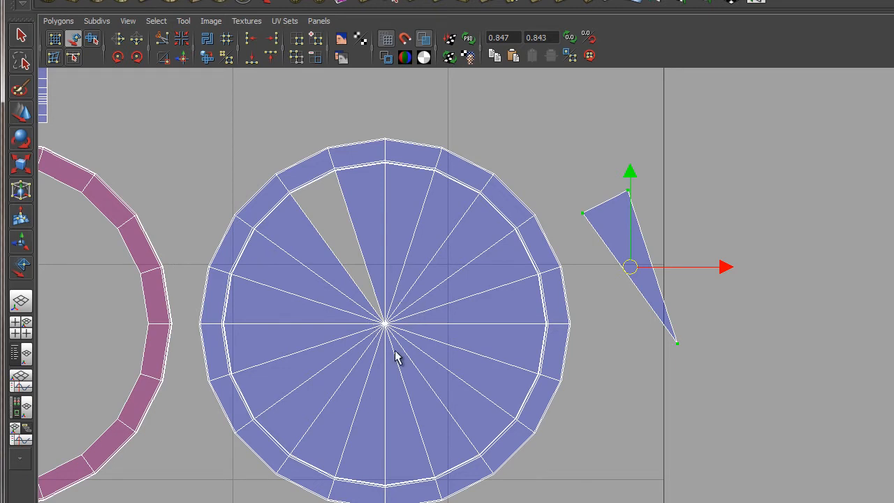
{"action": "key", "text": "ctrl+z"}
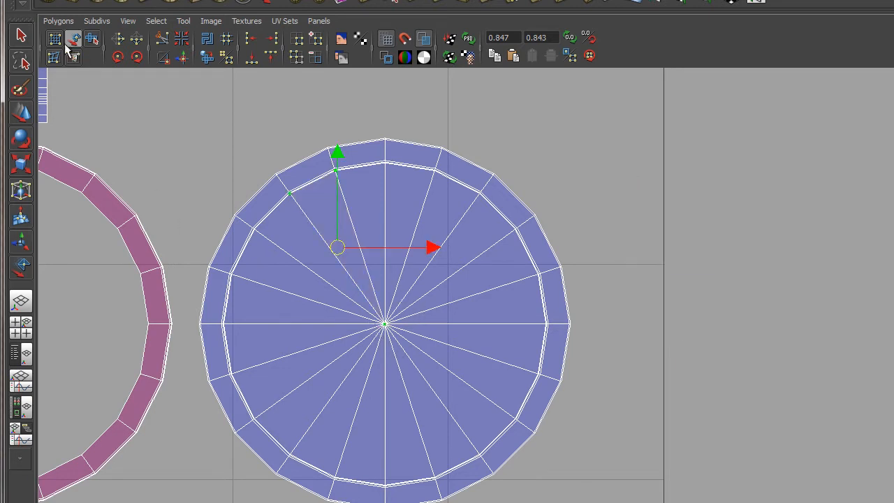
Select all the radial edges inside the disc in edge mode and join its wedges with Move and Sew.
{"action": "left_click", "coordinate": [22, 41]}
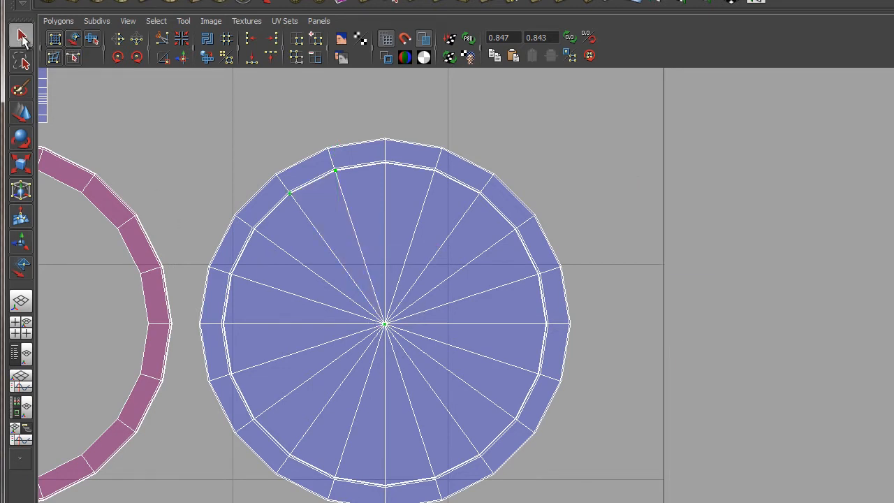
{"action": "right_click", "coordinate": [374, 275]}
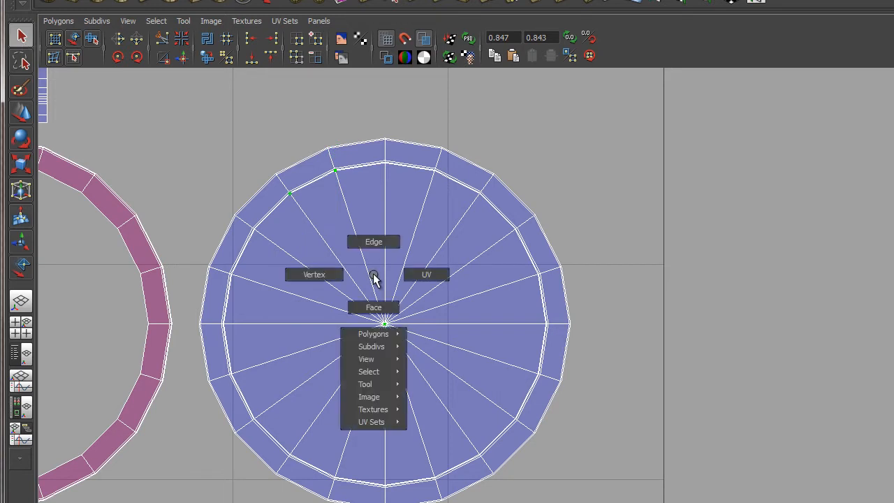
{"action": "right_click_drag", "start_coordinate": [373, 273], "coordinate": [375, 243]}
{"action": "left_click_drag", "start_coordinate": [359, 348], "coordinate": [359, 349]}
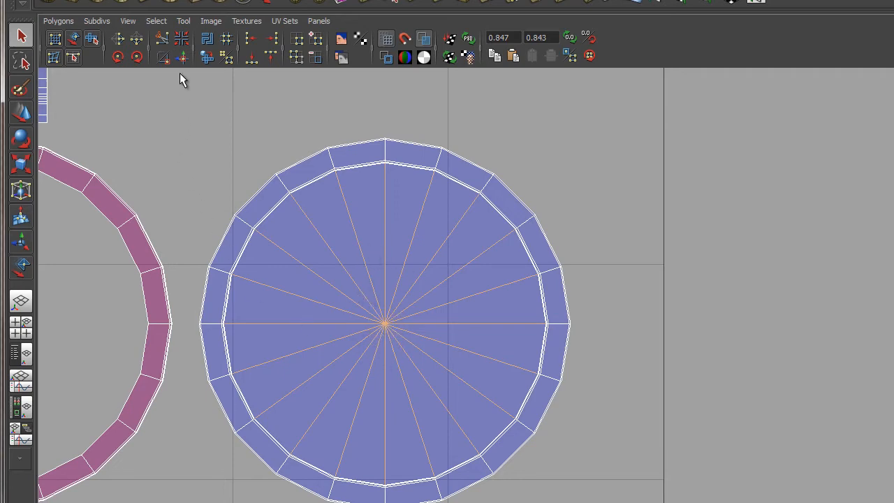
{"action": "scroll", "coordinate": [413, 270], "scroll_direction": "down", "scroll_amount": 6}
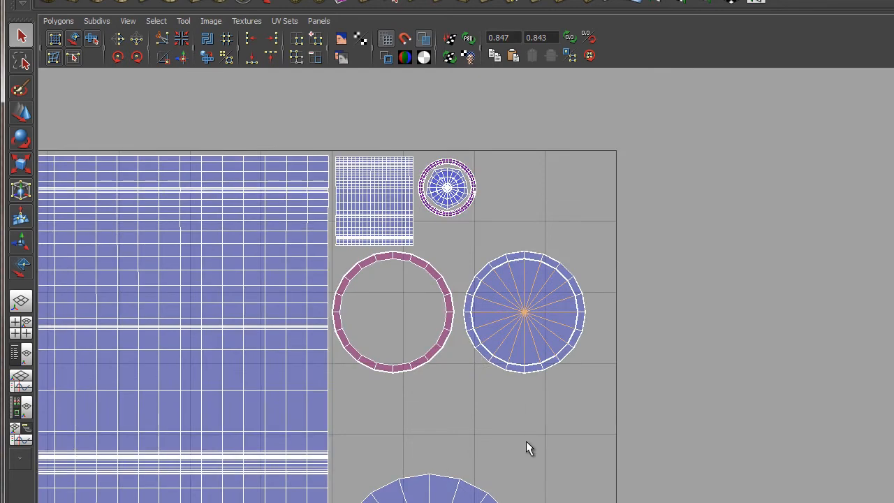
{"action": "middle_click_drag", "start_coordinate": [526, 440], "coordinate": [636, 298], "text": "alt"}
{"action": "scroll", "coordinate": [602, 396], "scroll_direction": "down", "scroll_amount": 3}
{"action": "middle_click_drag", "start_coordinate": [707, 502], "coordinate": [601, 417], "text": "alt"}
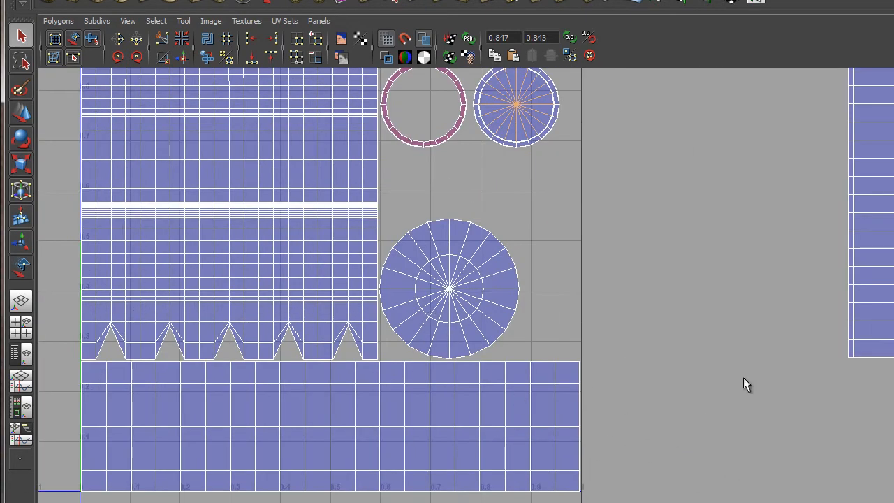
{"action": "middle_click_drag", "start_coordinate": [470, 187], "coordinate": [500, 379], "text": "alt"}
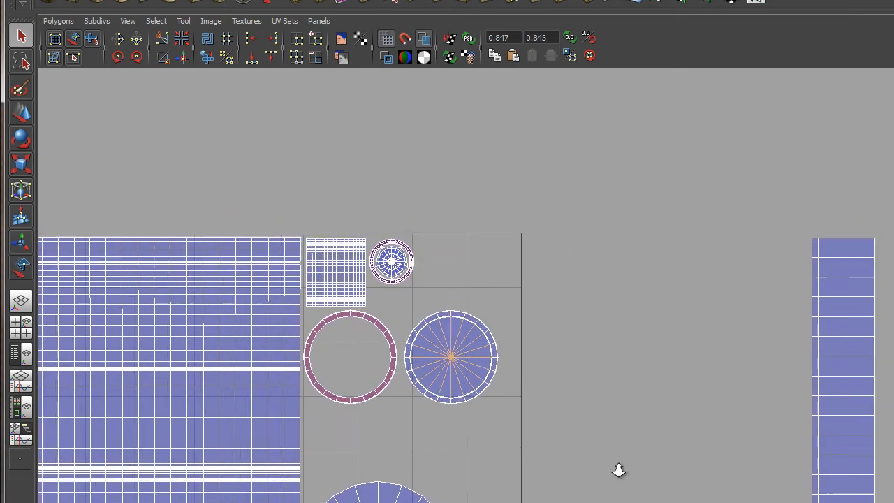
{"action": "right_click_drag", "start_coordinate": [618, 470], "coordinate": [688, 498], "text": "alt"}
{"action": "middle_click_drag", "start_coordinate": [254, 331], "coordinate": [349, 250], "text": "alt"}
{"action": "right_click_drag", "start_coordinate": [243, 190], "coordinate": [342, 280], "text": "alt"}
{"action": "middle_click_drag", "start_coordinate": [291, 279], "coordinate": [503, 296], "text": "alt"}
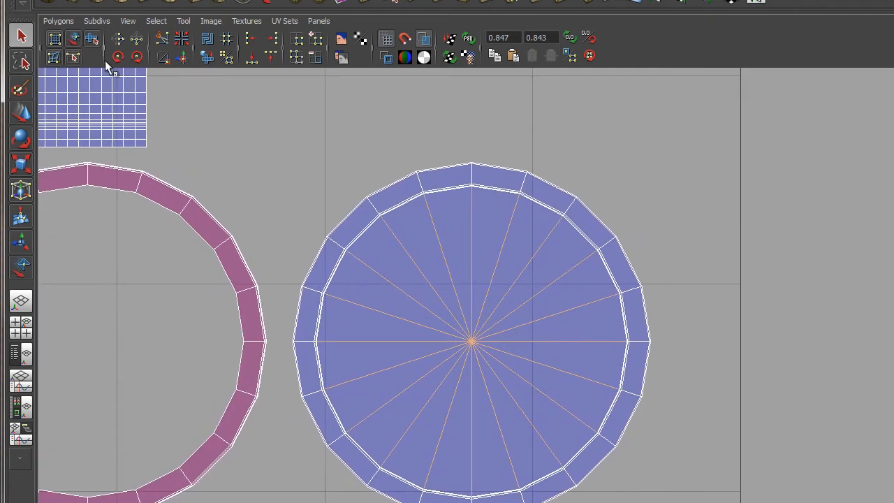
{"action": "left_click", "coordinate": [184, 59]}
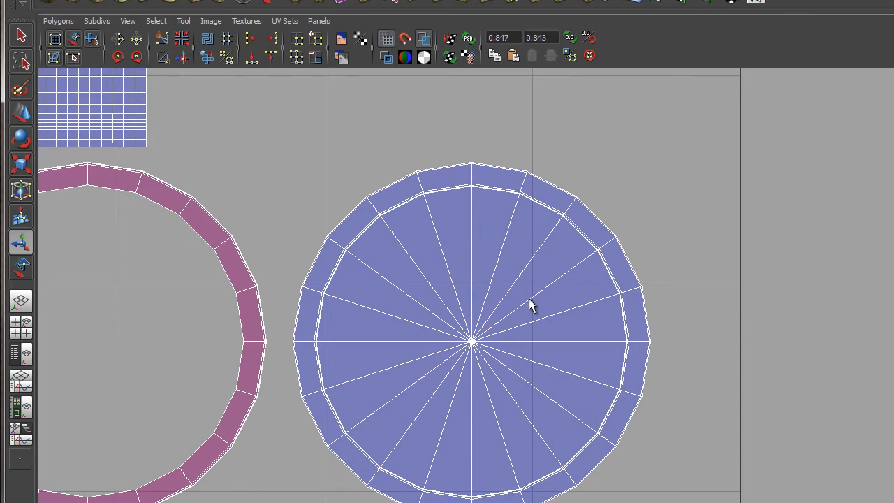
Move the sewn disc centre as one shell out of its rim, across the edge of the texture space.
{"action": "left_click", "coordinate": [74, 40]}
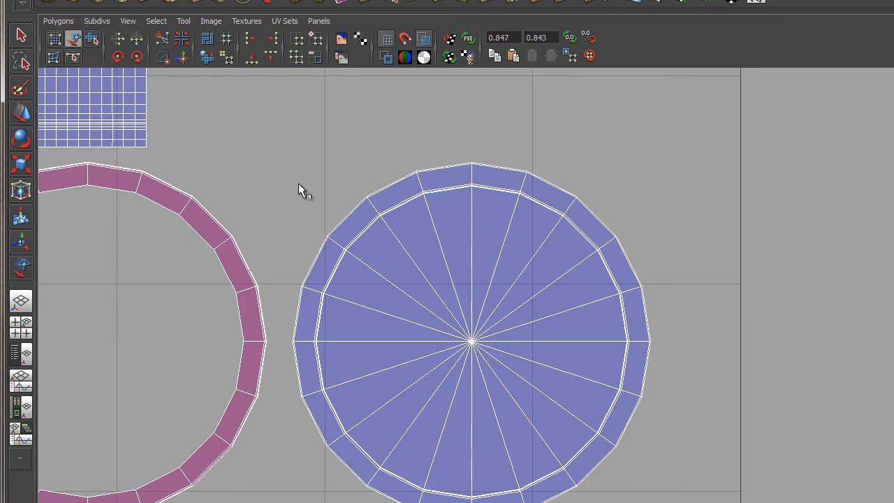
{"action": "left_click", "coordinate": [437, 267]}
{"action": "left_click_drag", "start_coordinate": [470, 342], "coordinate": [865, 342]}
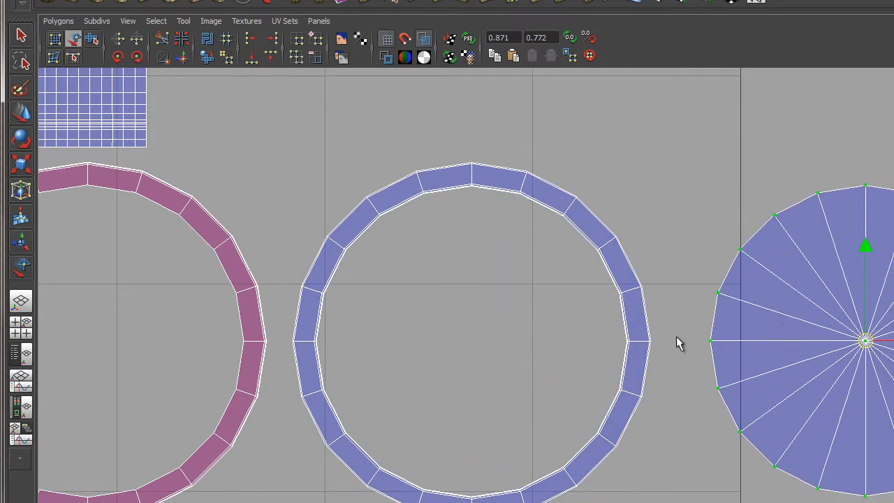
Try shifting a single segment of the empty blue rim to test its connections, then undo the move.
{"action": "left_click", "coordinate": [608, 255]}
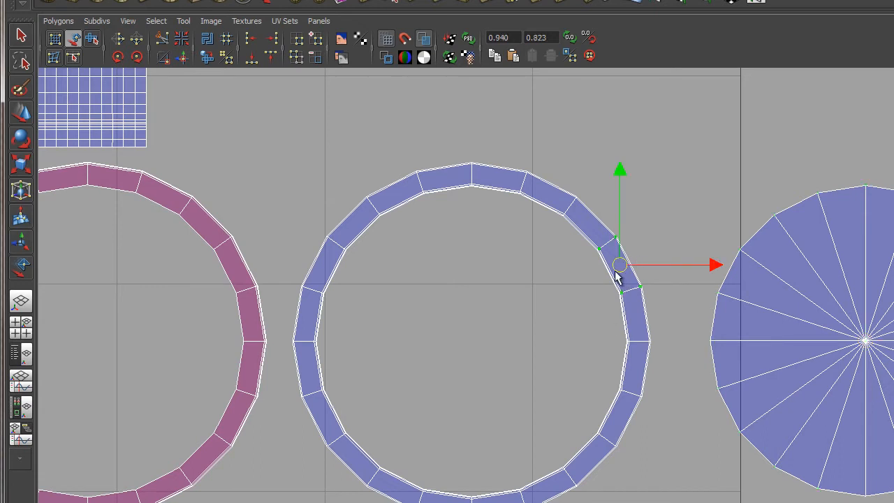
{"action": "left_click_drag", "start_coordinate": [621, 265], "coordinate": [654, 270]}
{"action": "left_click_drag", "start_coordinate": [643, 302], "coordinate": [636, 282]}
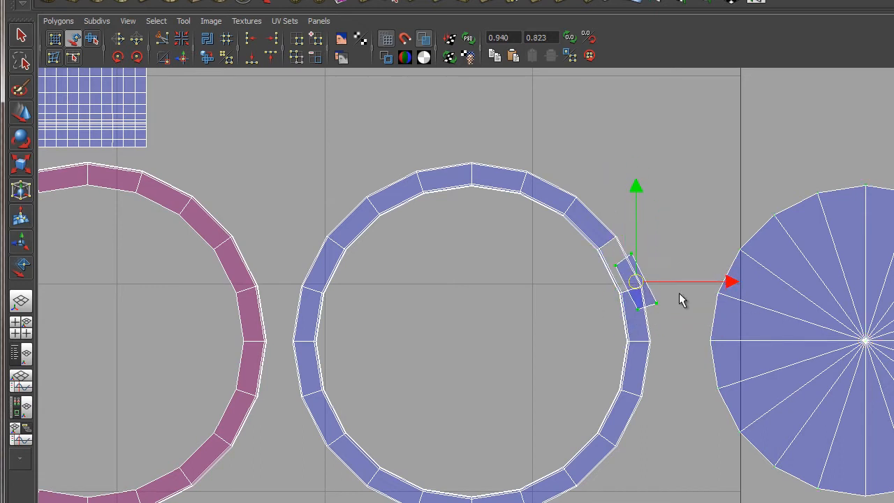
{"action": "key", "text": "ctrl+z"}
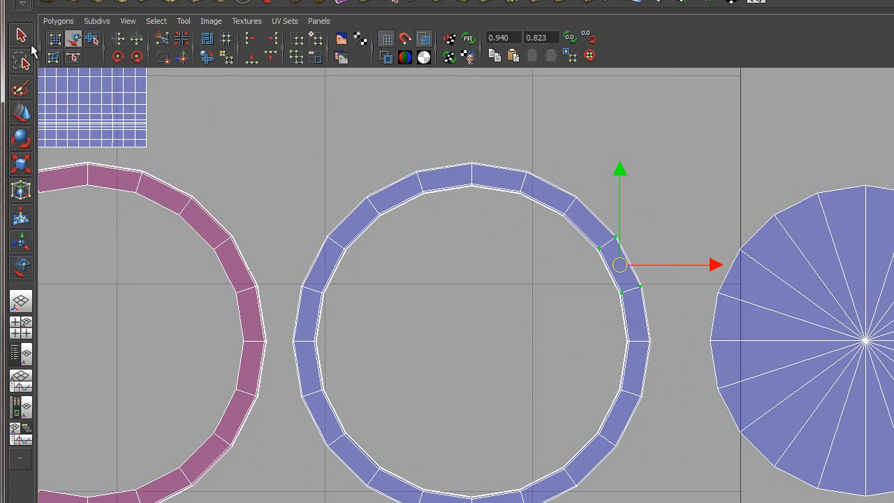
Undo the disc centre's move so it sits back inside its blue rim.
{"action": "key", "text": "q"}
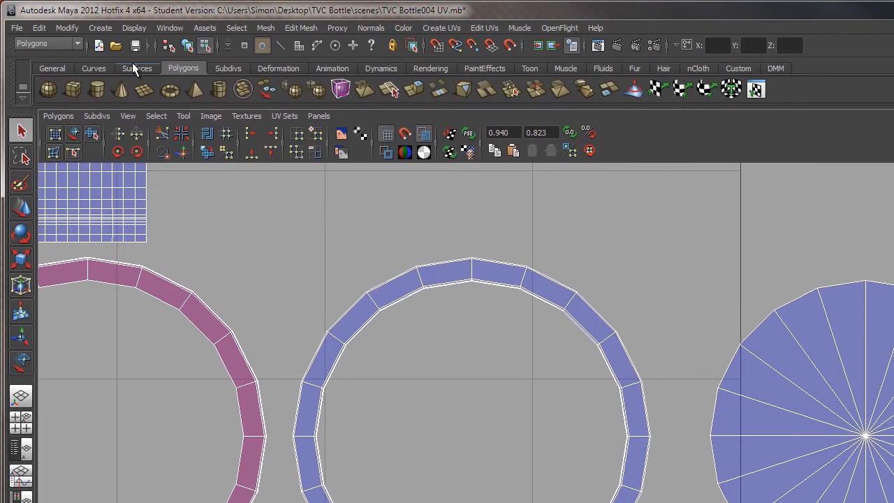
{"action": "left_click", "coordinate": [46, 28]}
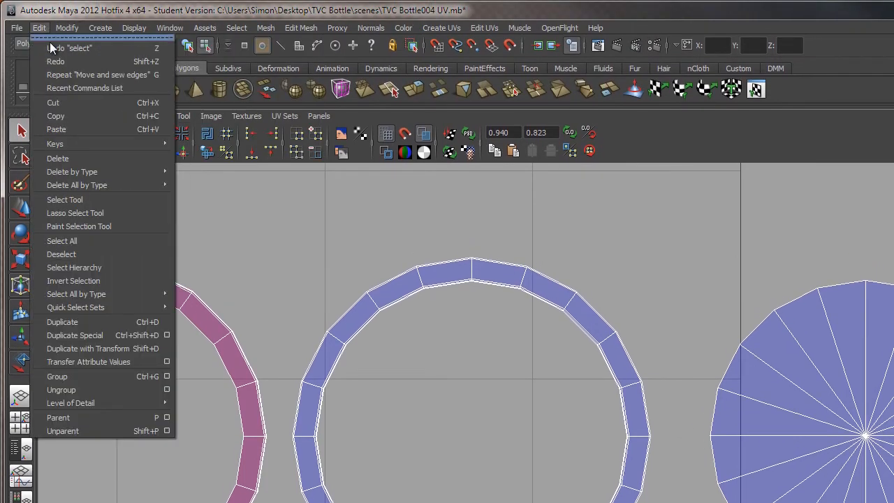
{"action": "left_click", "coordinate": [49, 44]}
{"action": "left_click", "coordinate": [38, 27]}
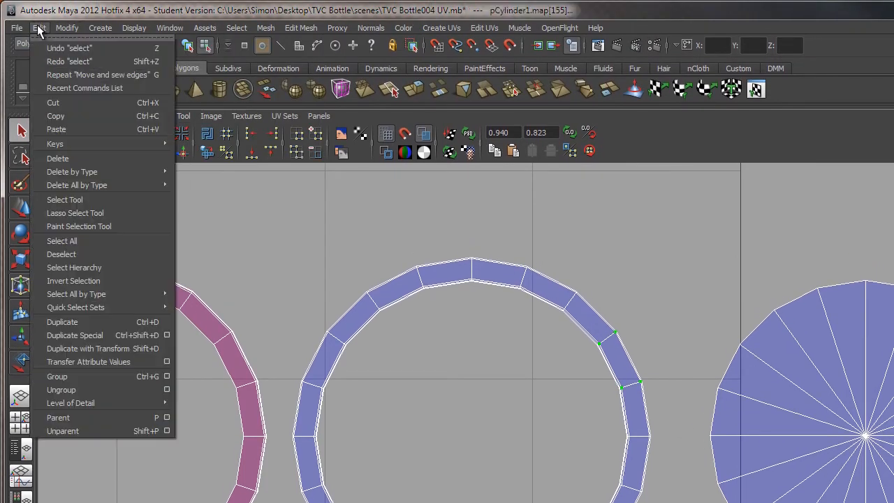
{"action": "left_click", "coordinate": [44, 48]}
{"action": "left_click", "coordinate": [38, 28]}
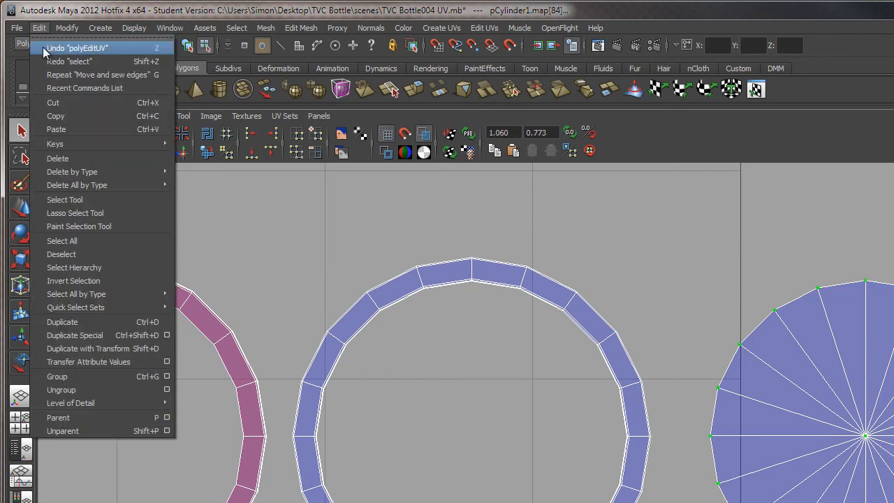
{"action": "left_click", "coordinate": [43, 47]}
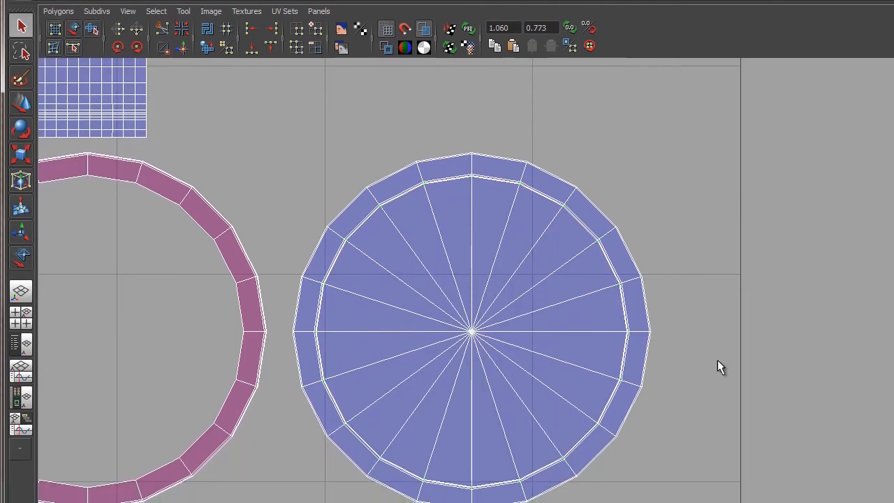
Select all the edges of the disc and its rim in edge mode to check which other shell edges they match.
{"action": "scroll", "coordinate": [613, 403], "scroll_direction": "down", "scroll_amount": 1}
{"action": "right_click_drag", "start_coordinate": [613, 298], "coordinate": [601, 301], "text": "alt"}
{"action": "middle_click_drag", "start_coordinate": [610, 329], "coordinate": [614, 303], "text": "alt"}
{"action": "right_click_drag", "start_coordinate": [699, 363], "coordinate": [477, 254], "text": "alt"}
{"action": "middle_click_drag", "start_coordinate": [613, 372], "coordinate": [526, 367], "text": "alt"}
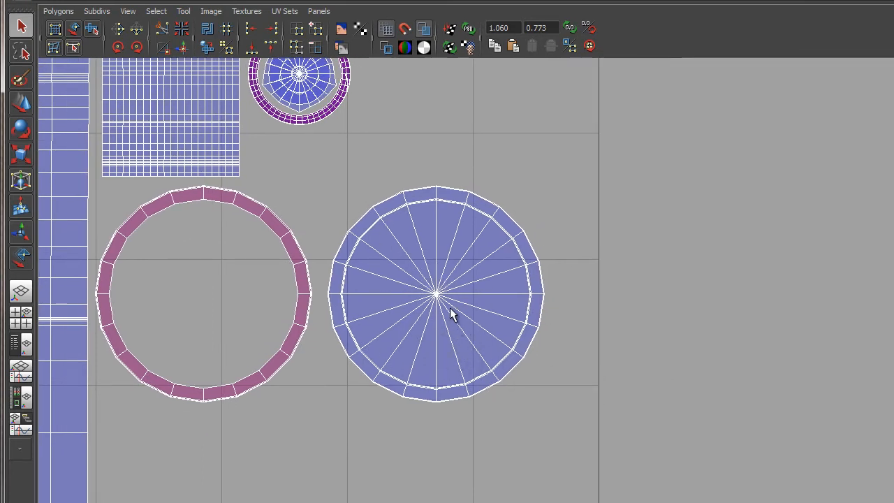
{"action": "right_click_drag", "start_coordinate": [626, 466], "coordinate": [393, 316], "text": "alt"}
{"action": "middle_click_drag", "start_coordinate": [557, 492], "coordinate": [437, 391], "text": "alt"}
{"action": "right_click_drag", "start_coordinate": [601, 369], "coordinate": [580, 287], "text": "alt"}
{"action": "middle_click_drag", "start_coordinate": [580, 286], "coordinate": [513, 307], "text": "alt"}
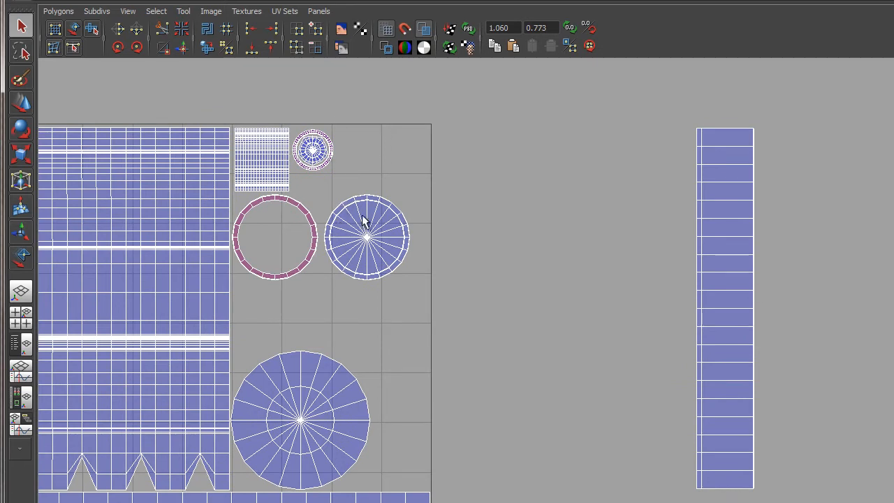
{"action": "right_click_drag", "start_coordinate": [364, 216], "coordinate": [388, 192]}
{"action": "left_click_drag", "start_coordinate": [421, 177], "coordinate": [320, 290]}
{"action": "middle_click_drag", "start_coordinate": [469, 282], "coordinate": [511, 318], "text": "alt"}
{"action": "right_click_drag", "start_coordinate": [511, 318], "coordinate": [586, 325], "text": "alt"}
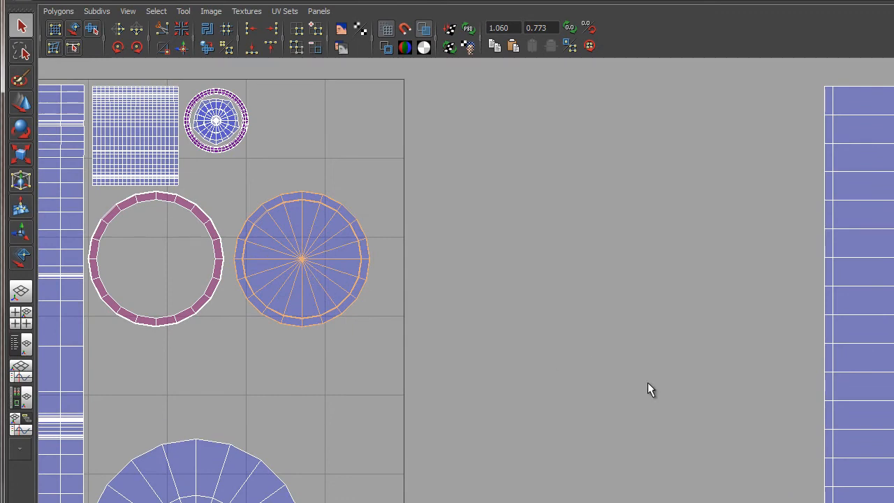
Examine the long outer edge of the tall strip shell outside the texture space for edges shared with the disc.
{"action": "right_click_drag", "start_coordinate": [893, 399], "coordinate": [881, 363], "text": "alt"}
{"action": "middle_click_drag", "start_coordinate": [882, 294], "coordinate": [510, 330], "text": "alt"}
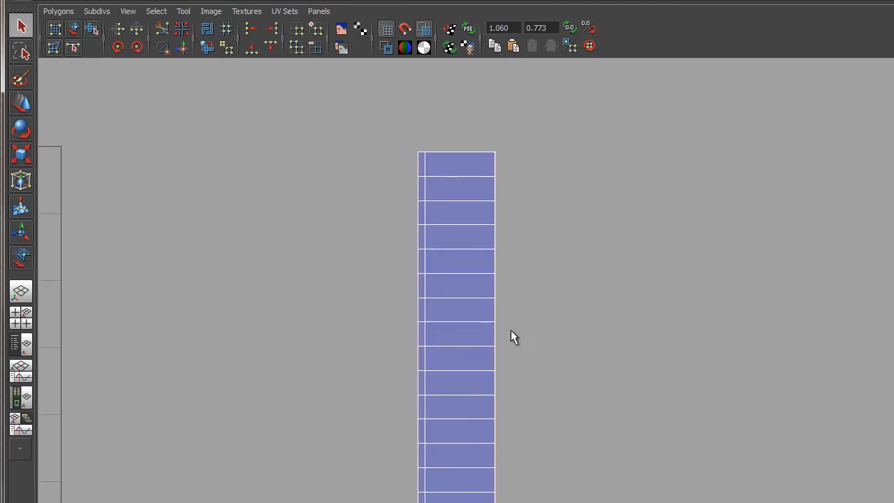
{"action": "right_click_drag", "start_coordinate": [622, 380], "coordinate": [747, 412], "text": "alt"}
{"action": "right_click_drag", "start_coordinate": [412, 324], "coordinate": [691, 423], "text": "alt"}
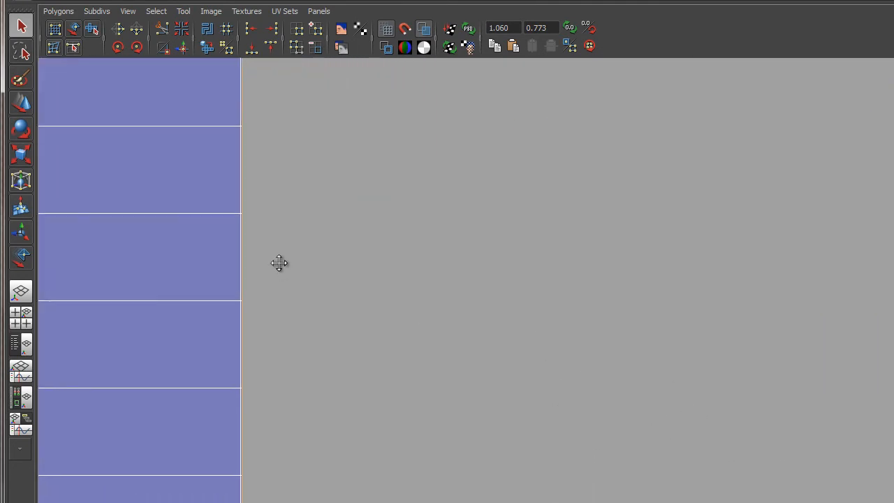
{"action": "middle_click_drag", "start_coordinate": [280, 264], "coordinate": [381, 281], "text": "alt"}
{"action": "right_click_drag", "start_coordinate": [261, 239], "coordinate": [461, 300], "text": "alt"}
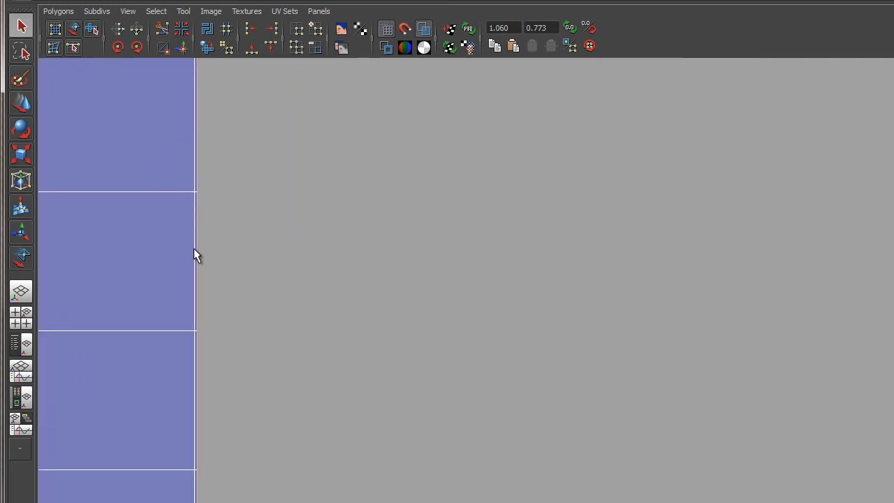
{"action": "right_click_drag", "start_coordinate": [363, 452], "coordinate": [153, 228], "text": "alt"}
{"action": "right_click_drag", "start_coordinate": [456, 372], "coordinate": [209, 231], "text": "alt"}
{"action": "right_click_drag", "start_coordinate": [453, 417], "coordinate": [79, 219], "text": "alt"}
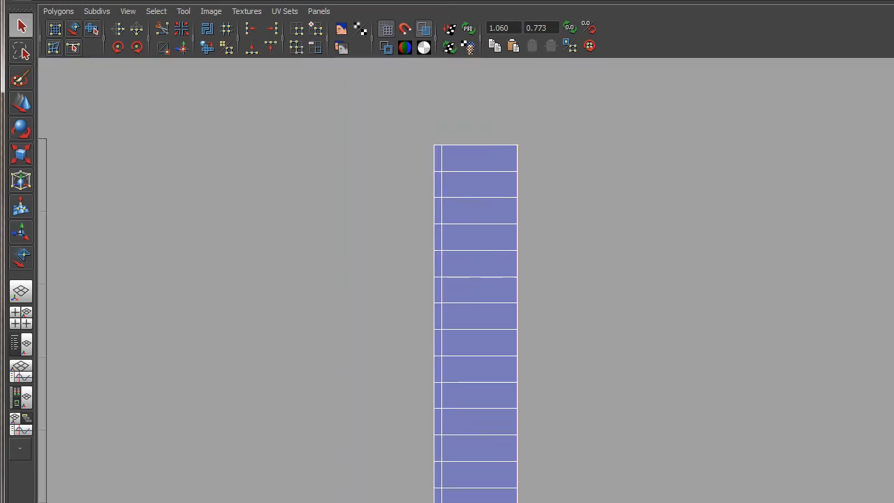
{"action": "middle_click_drag", "start_coordinate": [670, 477], "coordinate": [562, 403], "text": "alt"}
{"action": "right_click_drag", "start_coordinate": [641, 428], "coordinate": [520, 357], "text": "alt"}
{"action": "middle_click_drag", "start_coordinate": [656, 457], "coordinate": [553, 404], "text": "alt"}
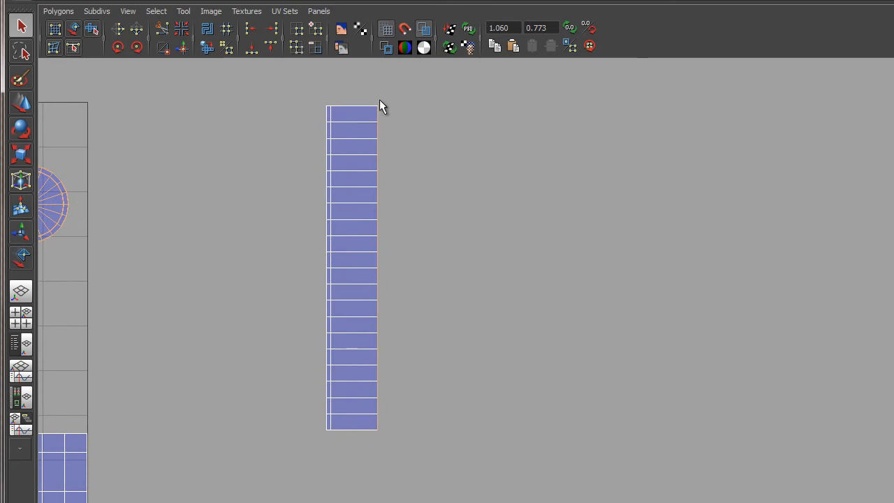
{"action": "middle_click_drag", "start_coordinate": [433, 341], "coordinate": [579, 372], "text": "alt"}
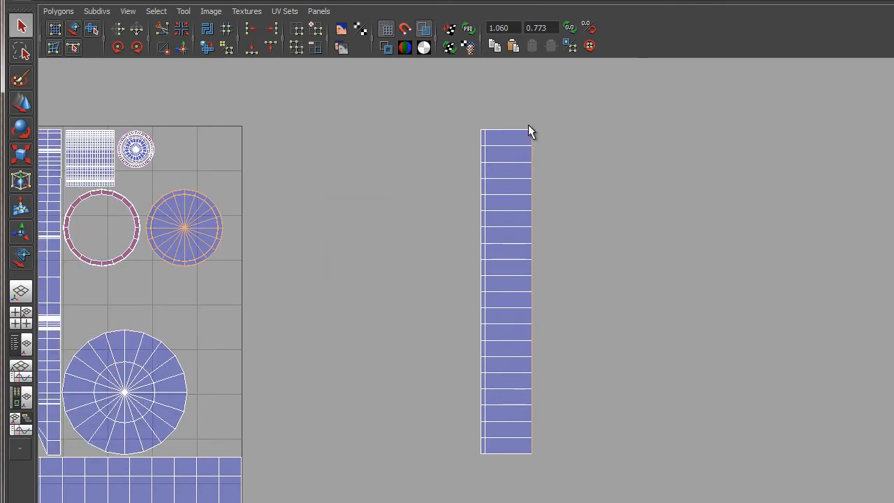
Select the tall strip's outer long edge, inspect the disc's rim for matching edges, and clear the selection.
{"action": "left_click_drag", "start_coordinate": [559, 113], "coordinate": [509, 468]}
{"action": "middle_click_drag", "start_coordinate": [282, 244], "coordinate": [493, 357], "text": "alt"}
{"action": "right_click_drag", "start_coordinate": [293, 271], "coordinate": [370, 279], "text": "alt"}
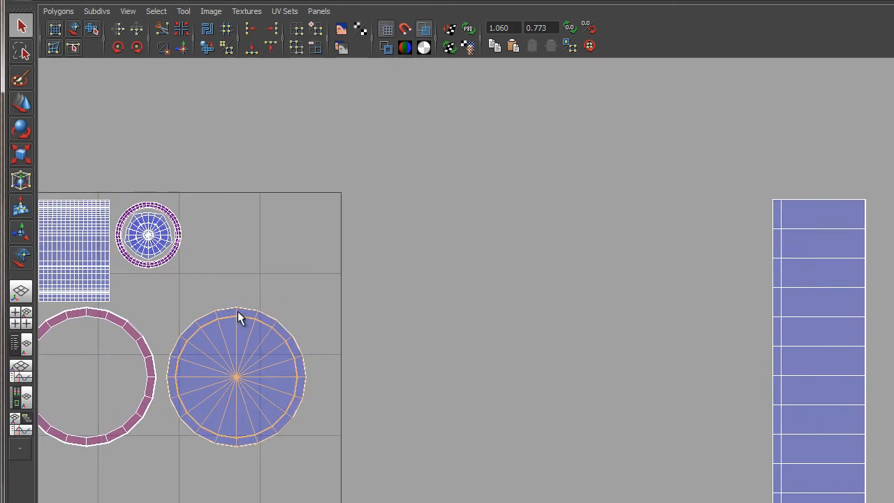
{"action": "middle_click_drag", "start_coordinate": [166, 296], "coordinate": [338, 208], "text": "alt"}
{"action": "right_click_drag", "start_coordinate": [412, 311], "coordinate": [503, 335], "text": "alt"}
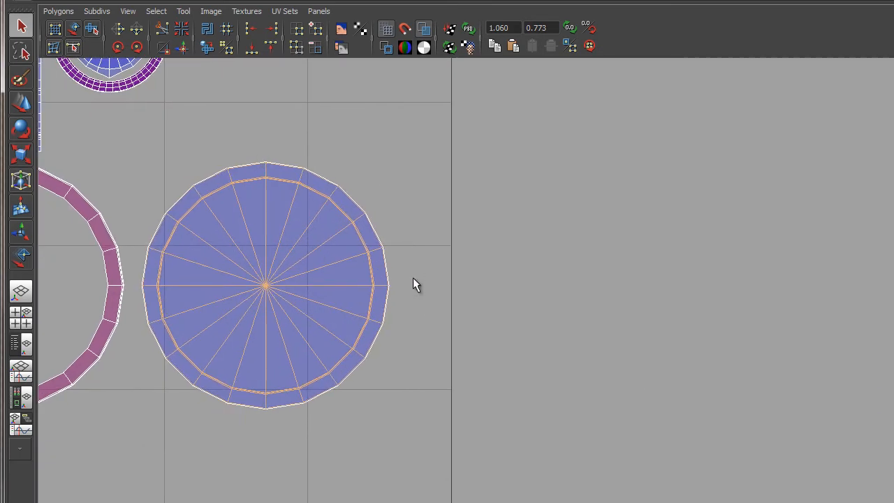
{"action": "right_click_drag", "start_coordinate": [409, 354], "coordinate": [210, 269], "text": "alt"}
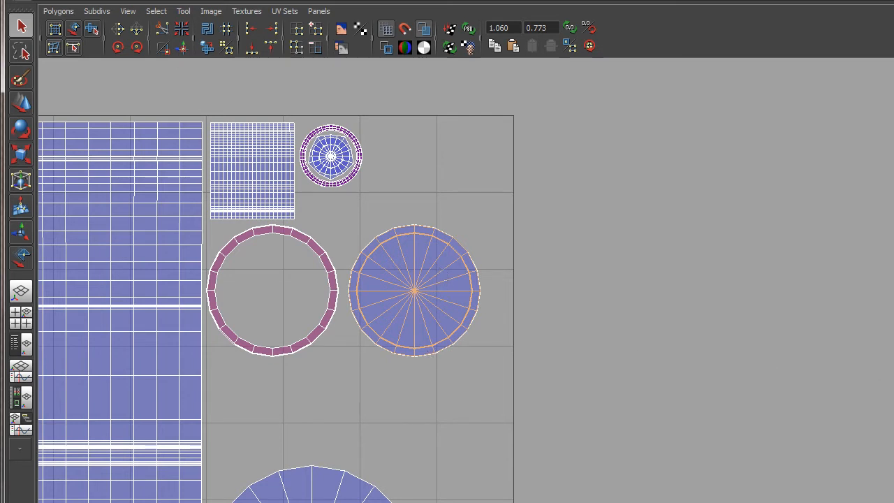
{"action": "left_click", "coordinate": [503, 264]}
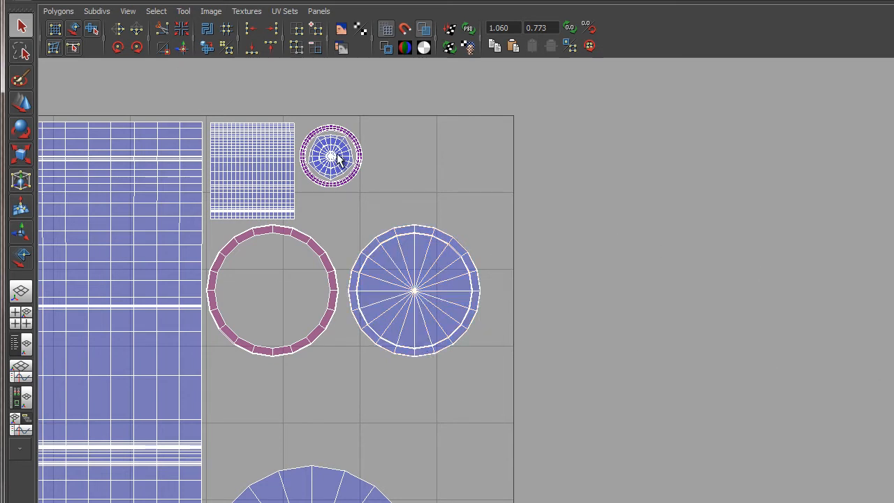
Move the disc and its rim together as one UV shell into the gap between the pink ring and the large disc.
{"action": "left_click", "coordinate": [75, 30]}
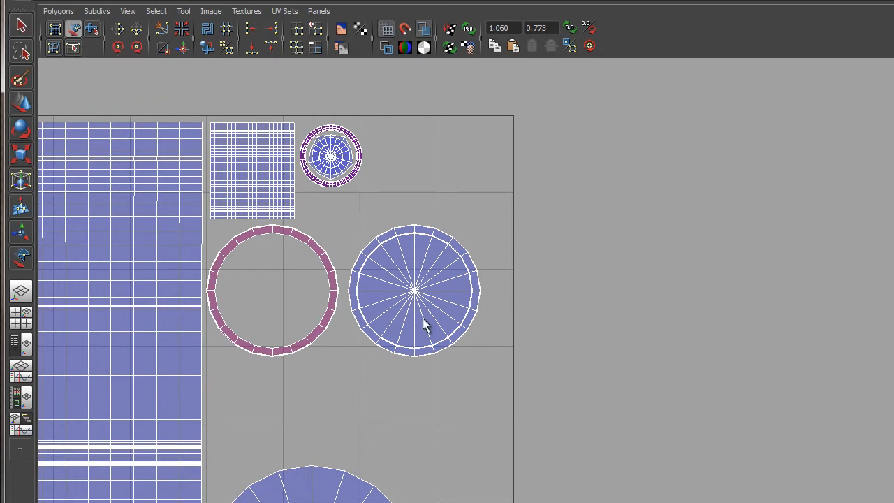
{"action": "left_click", "coordinate": [467, 305]}
{"action": "key", "text": "w"}
{"action": "left_click_drag", "start_coordinate": [507, 291], "coordinate": [726, 349]}
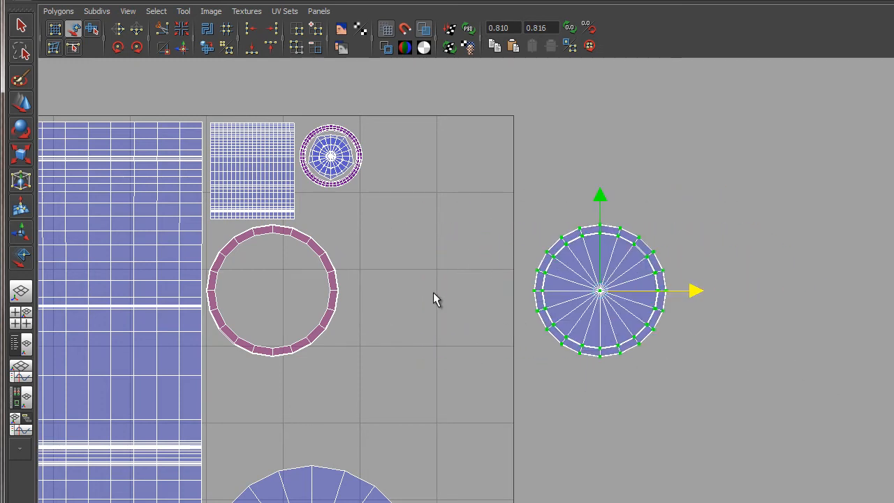
{"action": "left_click_drag", "start_coordinate": [598, 293], "coordinate": [385, 359]}
{"action": "scroll", "coordinate": [534, 463], "scroll_direction": "down", "scroll_amount": 2}
{"action": "middle_click_drag", "start_coordinate": [560, 474], "coordinate": [639, 462], "text": "alt"}
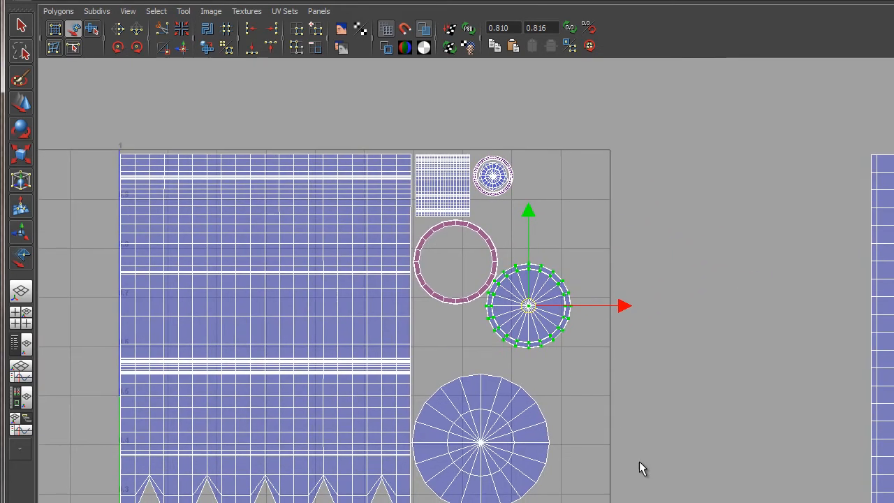
{"action": "right_click_drag", "start_coordinate": [639, 461], "coordinate": [575, 451], "text": "alt"}
{"action": "middle_click_drag", "start_coordinate": [656, 449], "coordinate": [601, 411], "text": "alt"}
{"action": "right_click_drag", "start_coordinate": [570, 411], "coordinate": [555, 330], "text": "alt"}
{"action": "middle_click_drag", "start_coordinate": [555, 329], "coordinate": [585, 359], "text": "alt"}
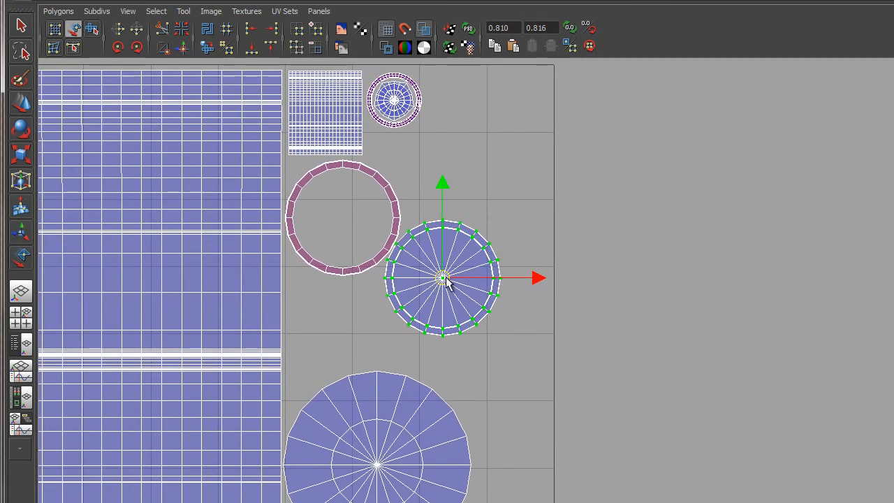
{"action": "left_click_drag", "start_coordinate": [445, 279], "coordinate": [410, 318]}
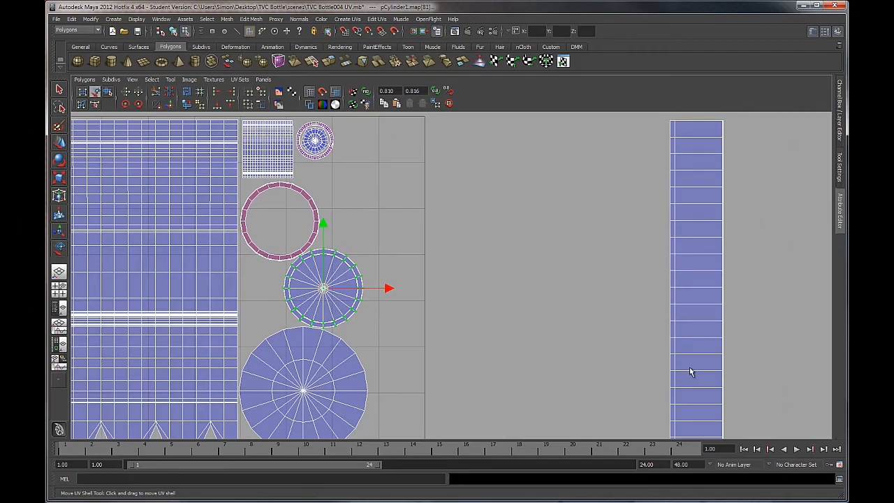
Move the tall strip shell horizontally into the texture space, against its outer U=1 edge beside the discs, and clear the selection.
{"action": "left_click", "coordinate": [711, 342]}
{"action": "scroll", "coordinate": [645, 312], "scroll_direction": "down", "scroll_amount": 2}
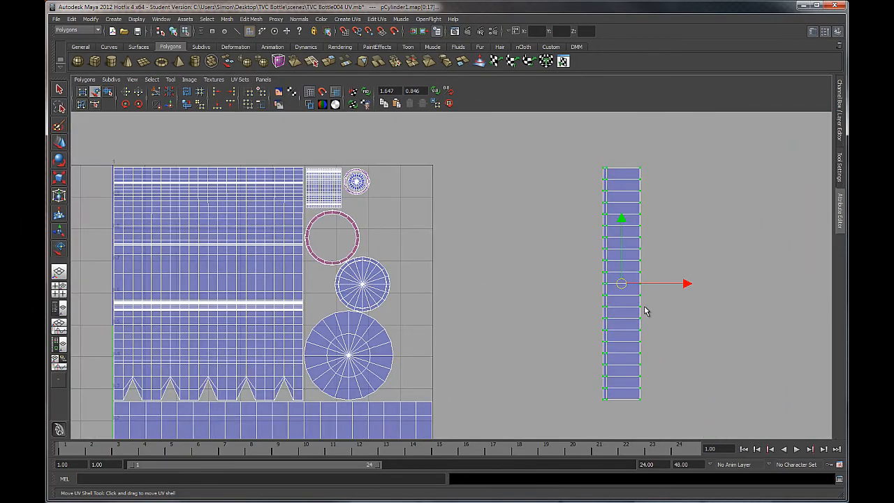
{"action": "left_click_drag", "start_coordinate": [687, 284], "coordinate": [478, 267]}
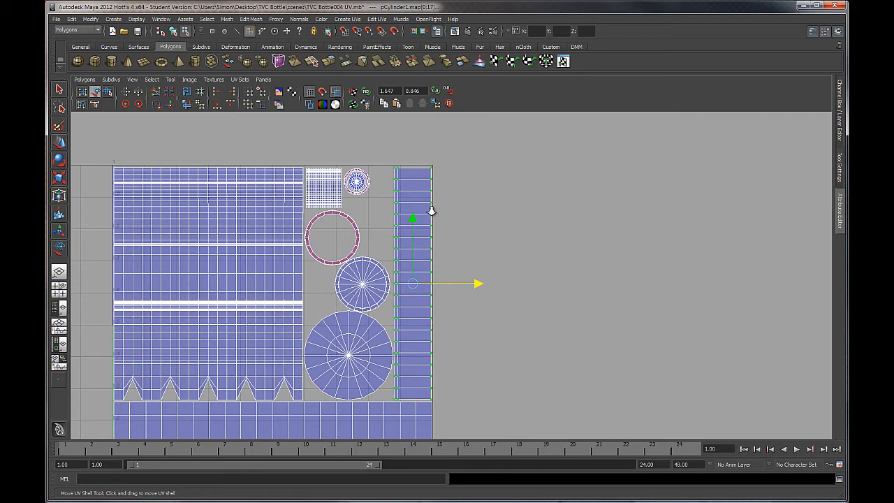
{"action": "right_click_drag", "start_coordinate": [430, 210], "coordinate": [489, 283], "text": "alt"}
{"action": "left_click", "coordinate": [519, 342]}
{"action": "right_click_drag", "start_coordinate": [479, 329], "coordinate": [316, 205], "text": "alt"}
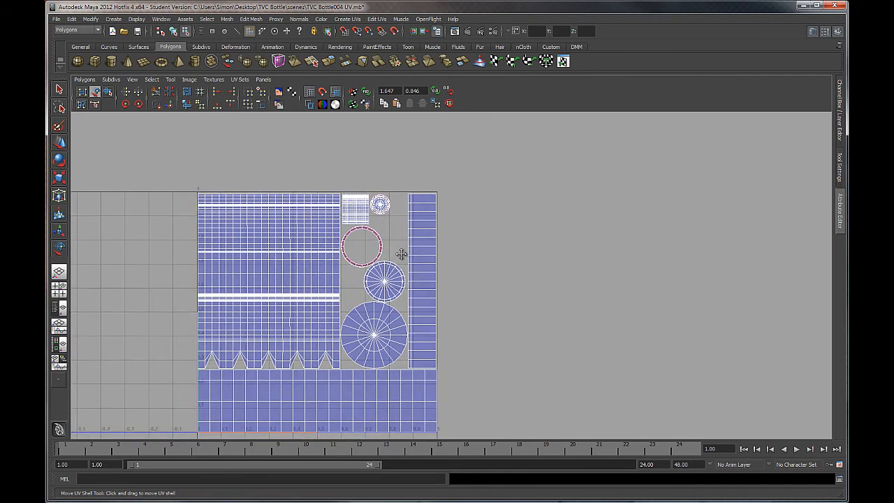
{"action": "middle_click_drag", "start_coordinate": [391, 271], "coordinate": [440, 237], "text": "alt"}
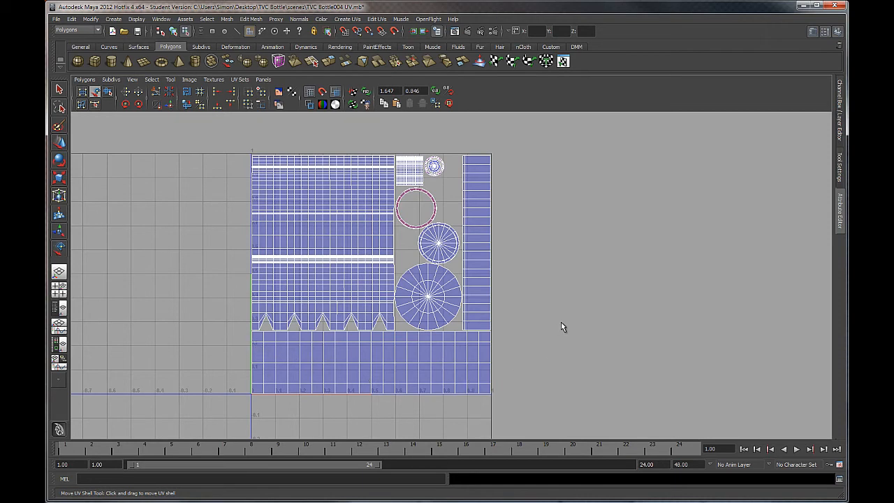
{"action": "scroll", "coordinate": [546, 315], "scroll_direction": "down", "scroll_amount": 2}
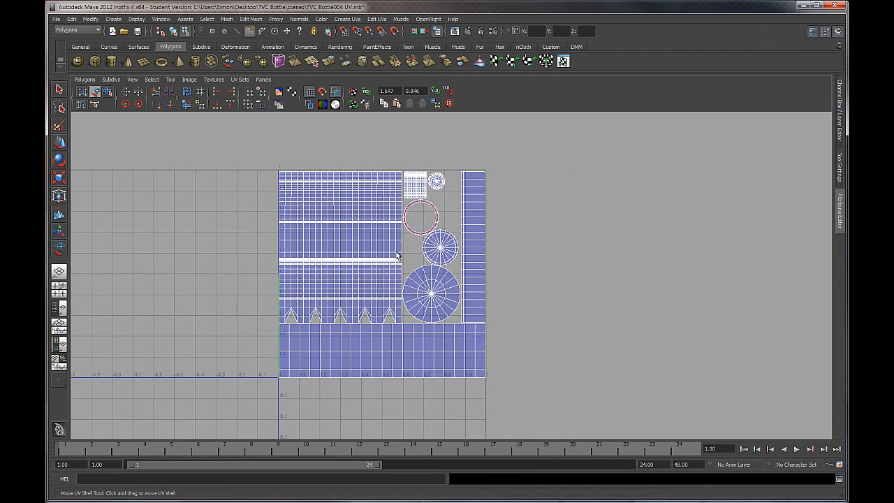
Return to the side-by-side UV and perspective layout, switch the bottle to object mode, and select all of its parts.
{"action": "key", "text": "space"}
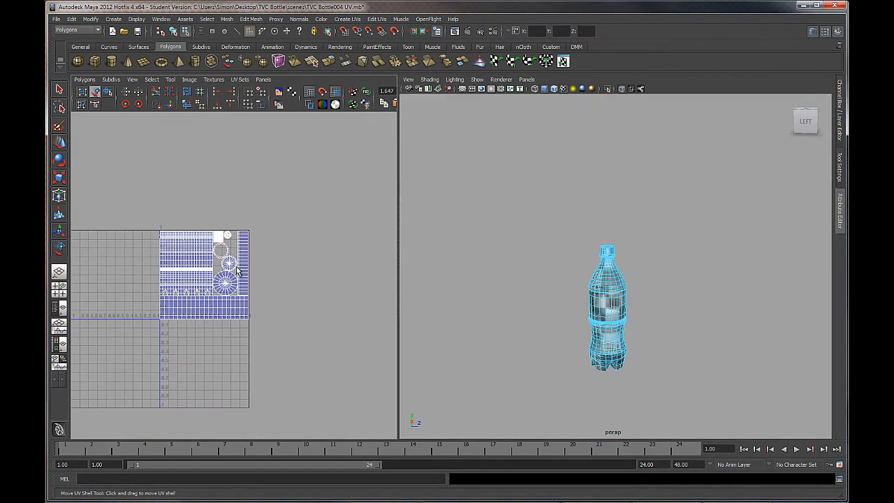
{"action": "middle_click_drag", "start_coordinate": [235, 265], "coordinate": [266, 263], "text": "alt"}
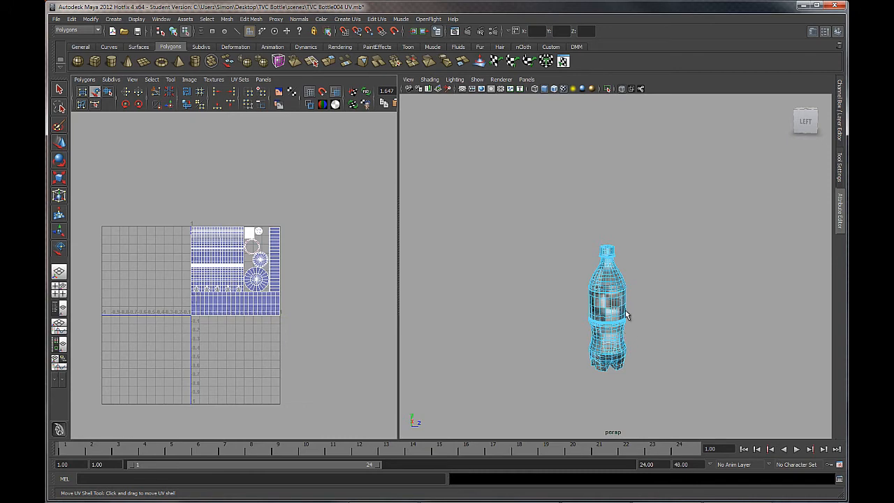
{"action": "right_click_drag", "start_coordinate": [579, 220], "coordinate": [694, 242], "text": "alt"}
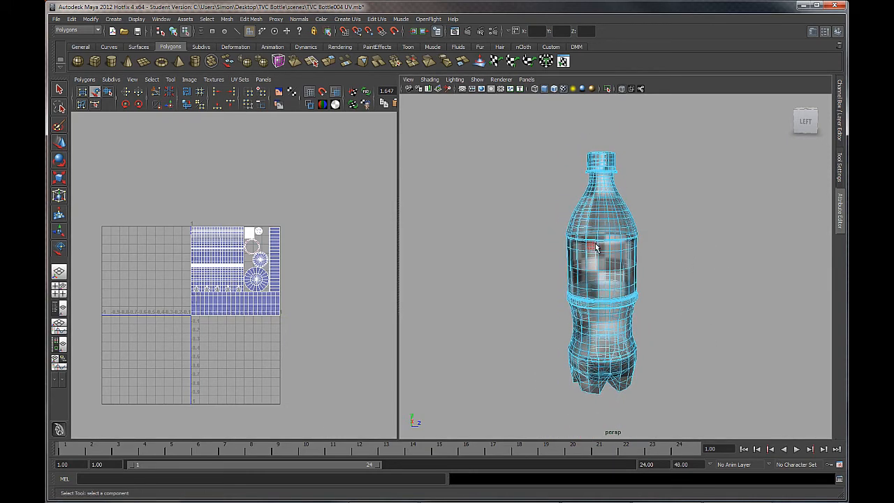
{"action": "right_click", "coordinate": [595, 244]}
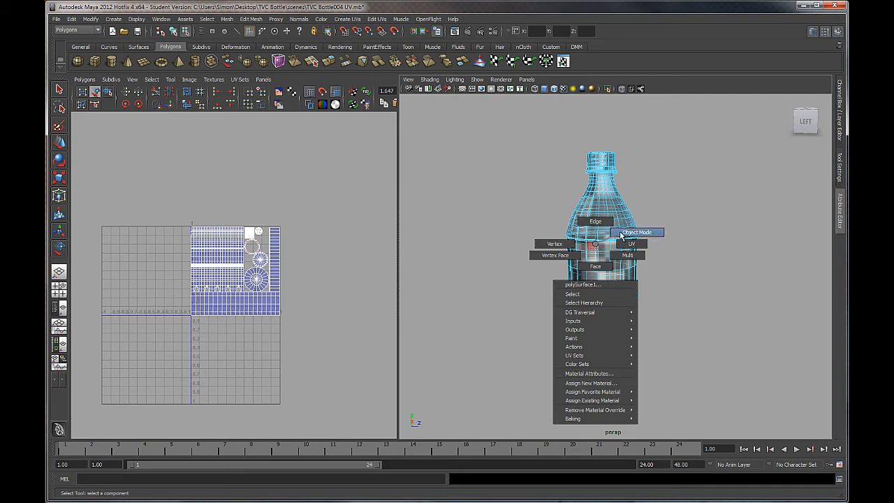
{"action": "left_click", "coordinate": [621, 235]}
{"action": "left_click_drag", "start_coordinate": [695, 138], "coordinate": [528, 413]}
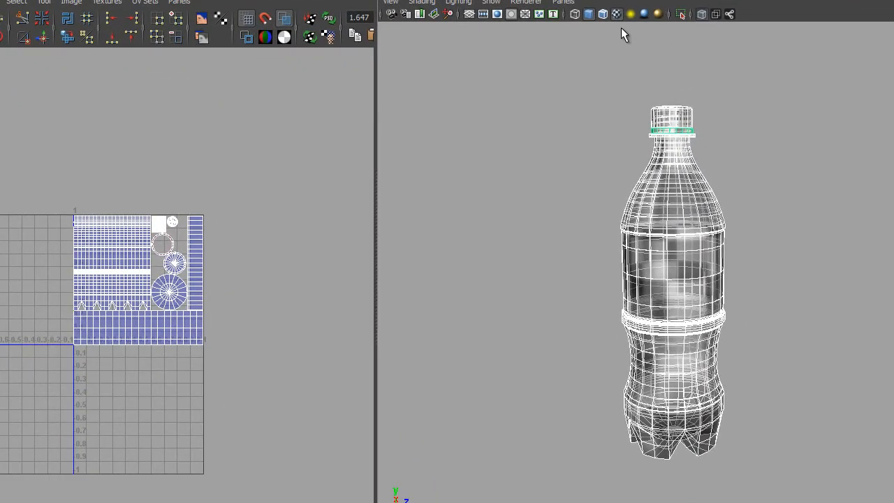
Turn off X-ray display to show the opaque checkered bottle, and open the Channel Box / Layer Editor.
{"action": "left_click", "coordinate": [701, 14]}
{"action": "left_click_drag", "start_coordinate": [713, 193], "coordinate": [719, 240], "text": "alt"}
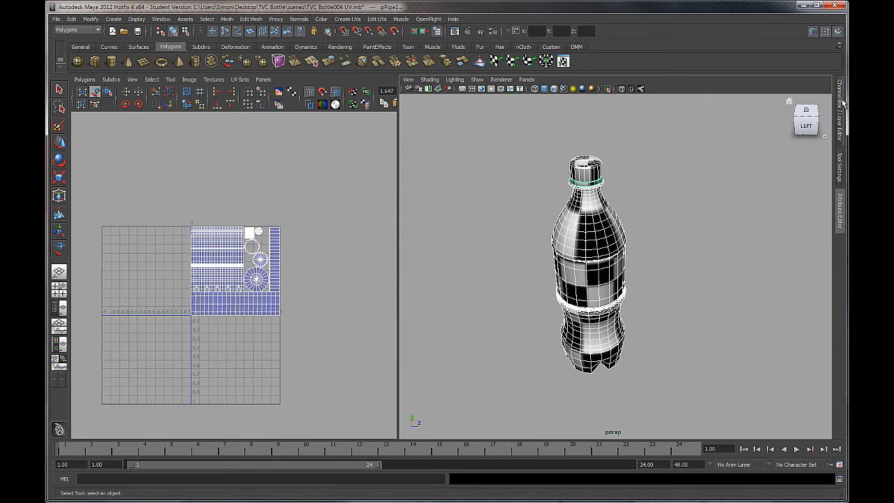
{"action": "left_click", "coordinate": [840, 103]}
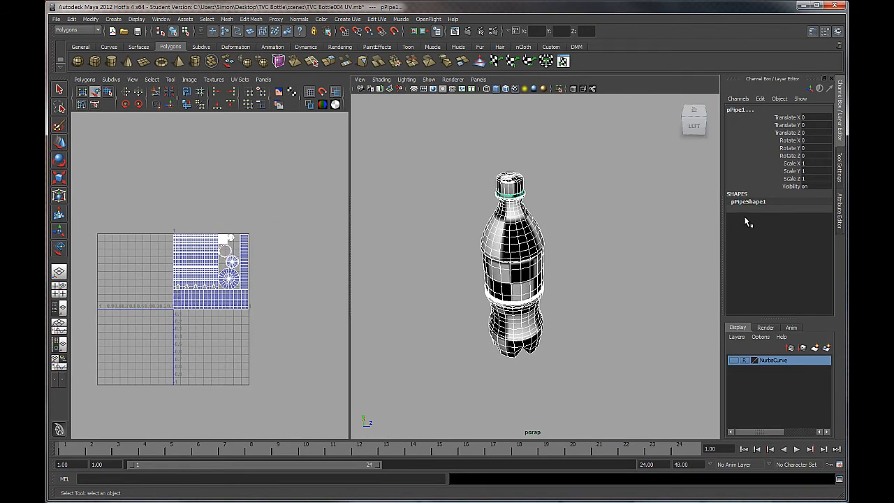
Select all of the bottle's parts and delete their construction history.
{"action": "left_click", "coordinate": [529, 312]}
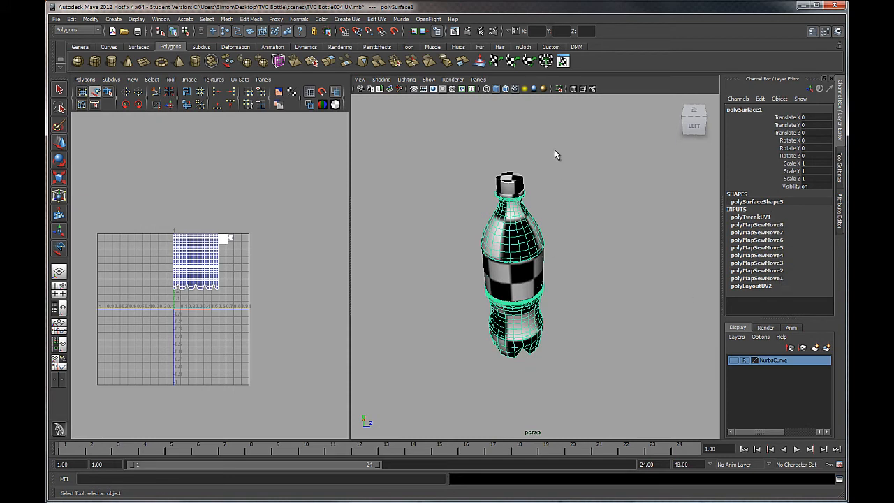
{"action": "left_click_drag", "start_coordinate": [555, 155], "coordinate": [431, 347]}
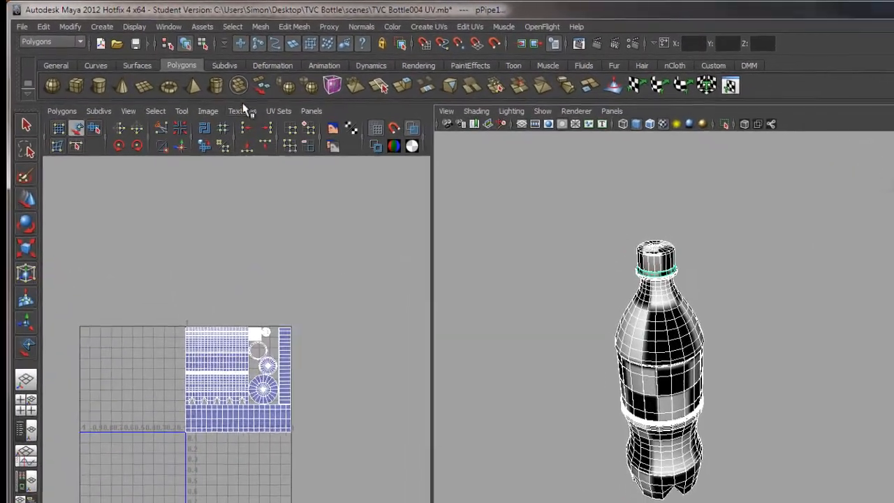
{"action": "left_click", "coordinate": [43, 27]}
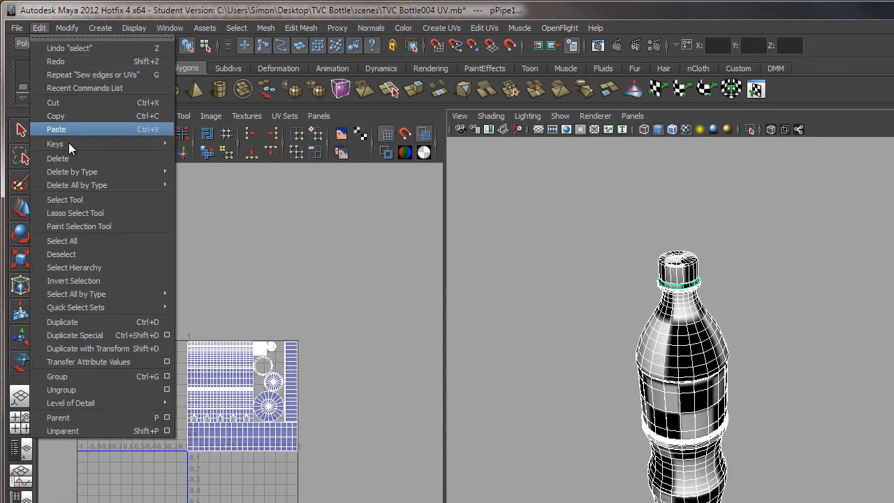
{"action": "mouse_move", "coordinate": [73, 171]}
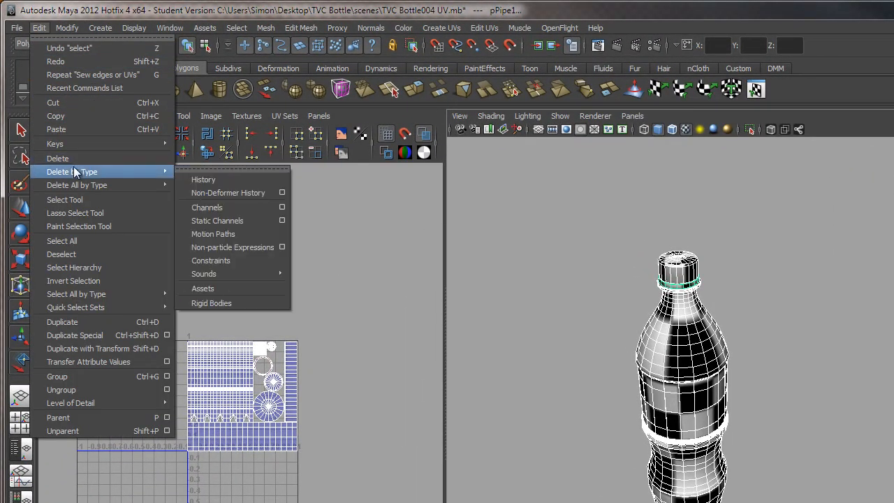
{"action": "left_click", "coordinate": [183, 180]}
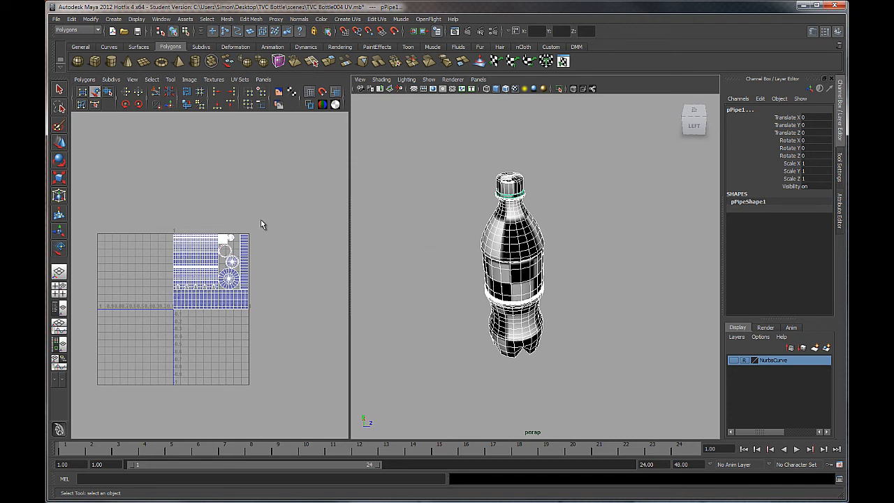
Switch the bottle to UV component mode, select every UV in the 0-to-1 texture space, and leave the Move UV Shell tool.
{"action": "right_click_drag", "start_coordinate": [261, 221], "coordinate": [410, 328], "text": "alt"}
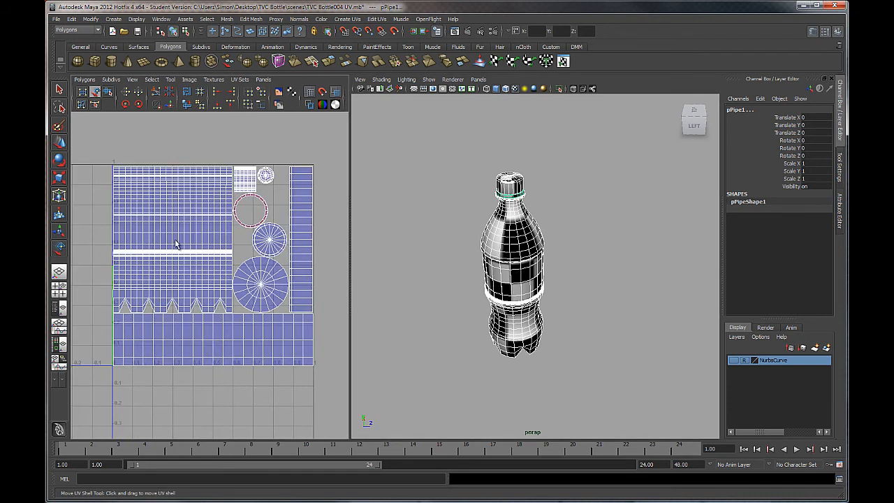
{"action": "right_click", "coordinate": [197, 226]}
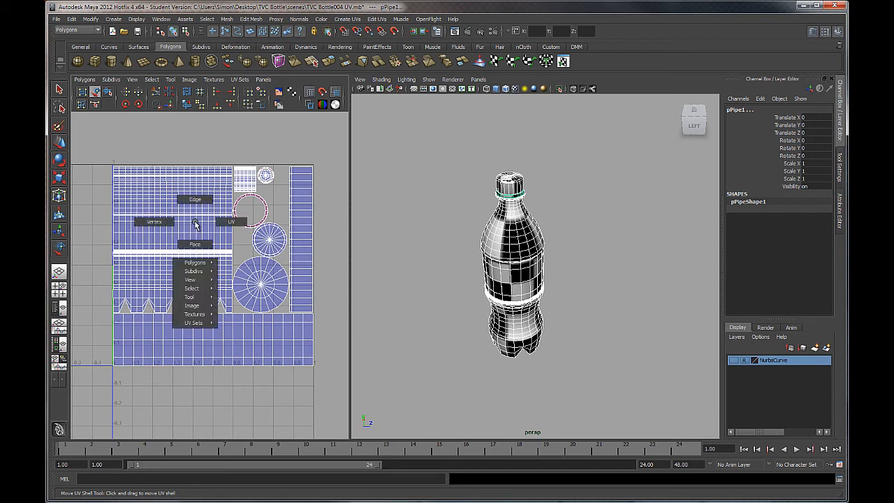
{"action": "right_click_drag", "start_coordinate": [195, 223], "coordinate": [235, 222]}
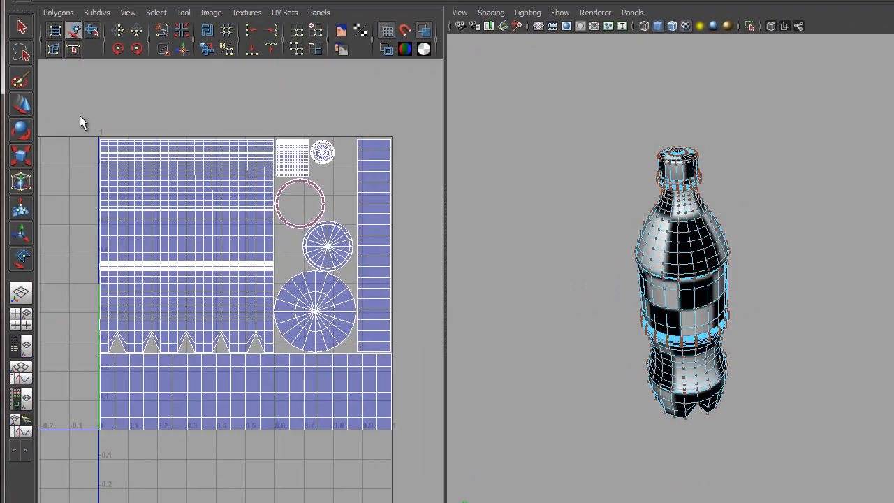
{"action": "left_click_drag", "start_coordinate": [100, 149], "coordinate": [253, 315]}
{"action": "left_click_drag", "start_coordinate": [304, 357], "coordinate": [411, 470]}
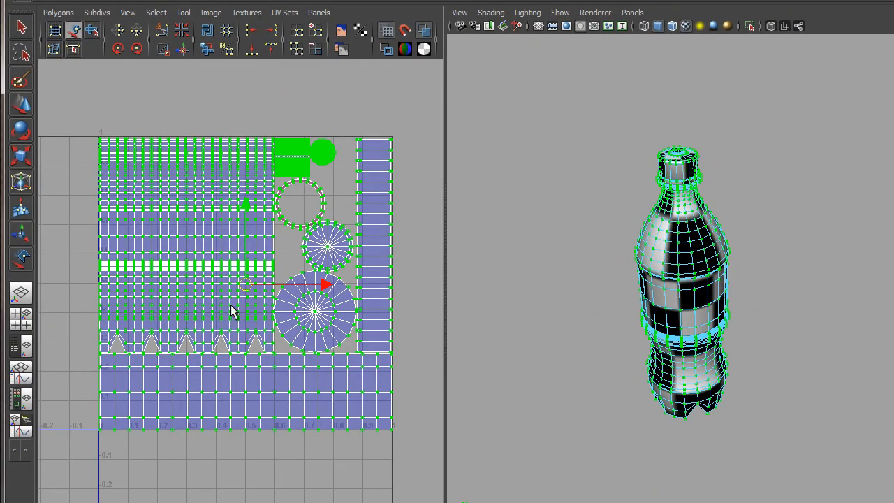
{"action": "left_click", "coordinate": [74, 30]}
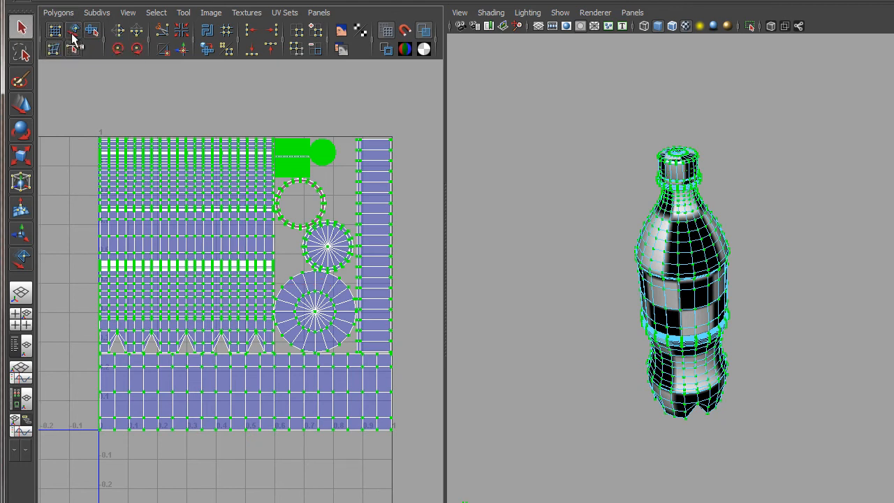
Start a UV snapshot of the selected UVs and name its file "bottle TEMPLATE" in the project's images folder.
{"action": "right_click_drag", "start_coordinate": [325, 379], "coordinate": [213, 286], "text": "alt"}
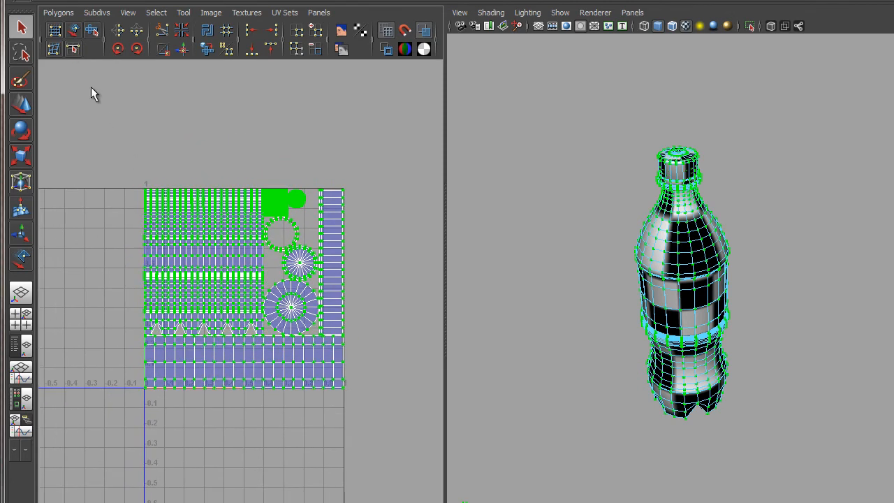
{"action": "left_click", "coordinate": [65, 13]}
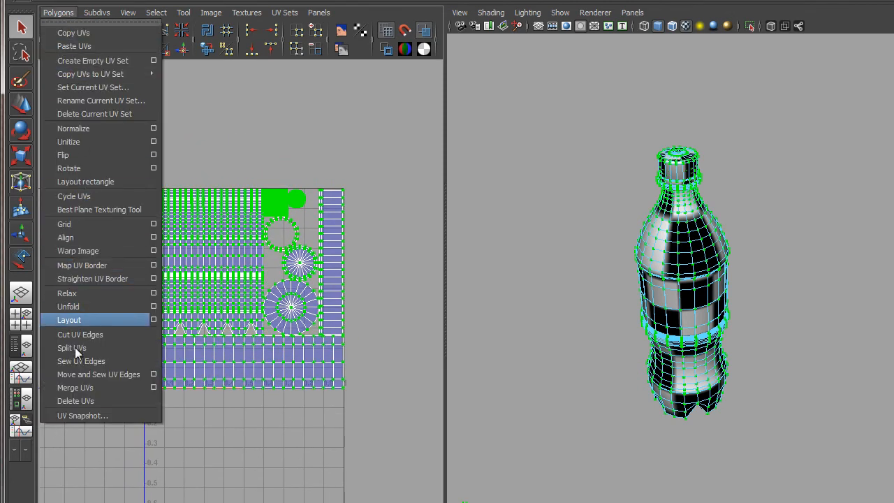
{"action": "left_click", "coordinate": [69, 416]}
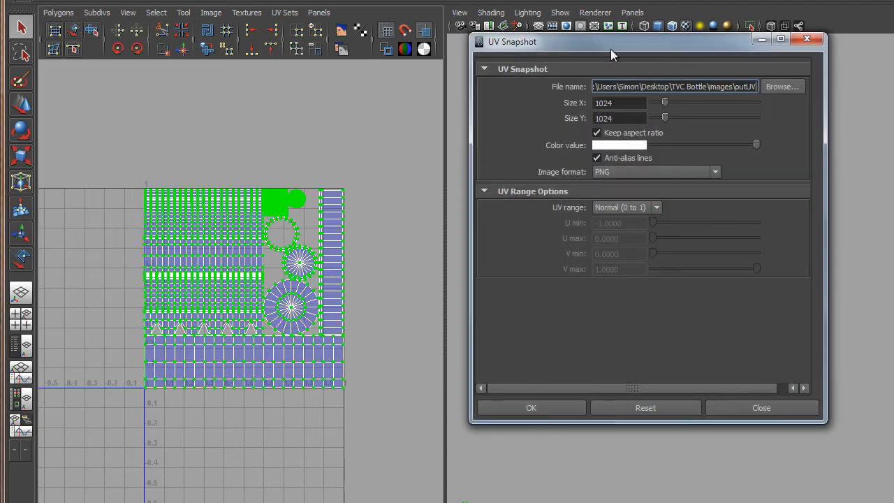
{"action": "left_click_drag", "start_coordinate": [611, 55], "coordinate": [561, 89]}
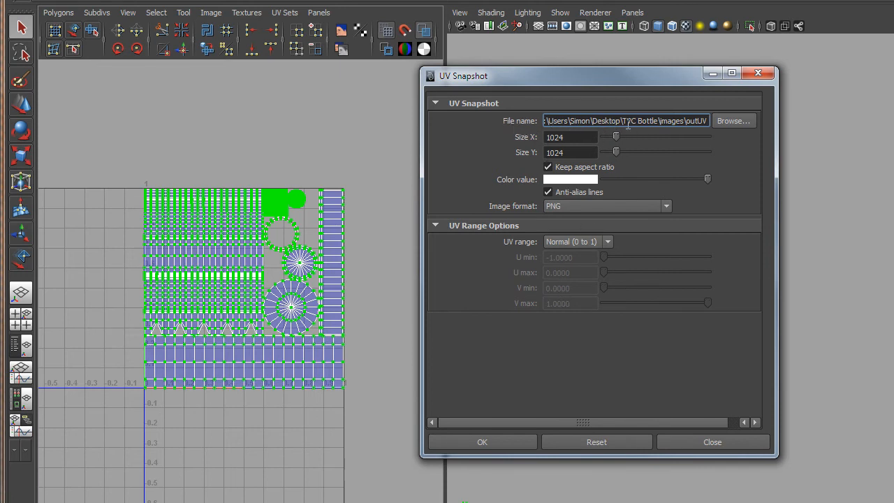
{"action": "left_click_drag", "start_coordinate": [623, 123], "coordinate": [708, 126]}
{"action": "type", "text": "bottle"}
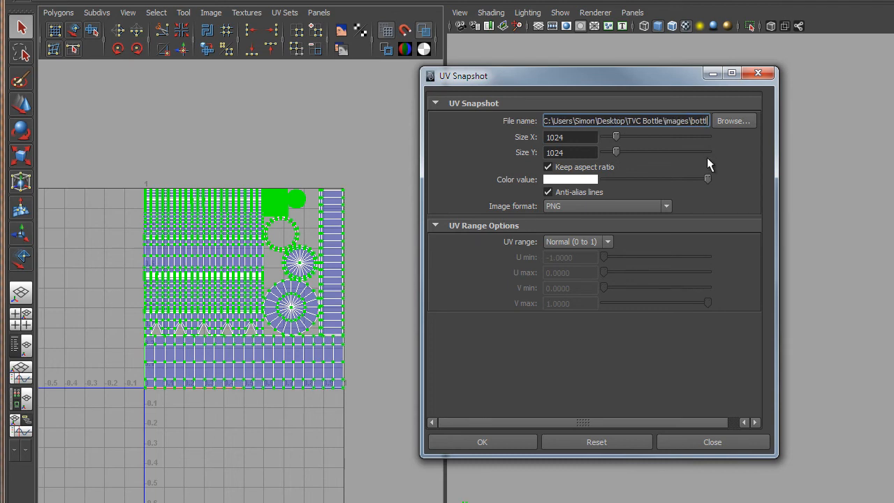
{"action": "type", "text": " UV"}
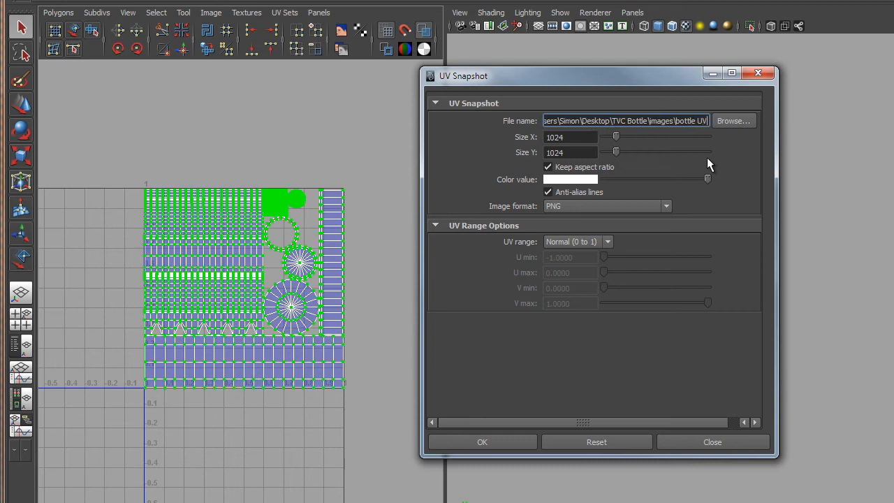
{"action": "key", "text": "BackSpace"}
{"action": "key", "text": "BackSpace"}
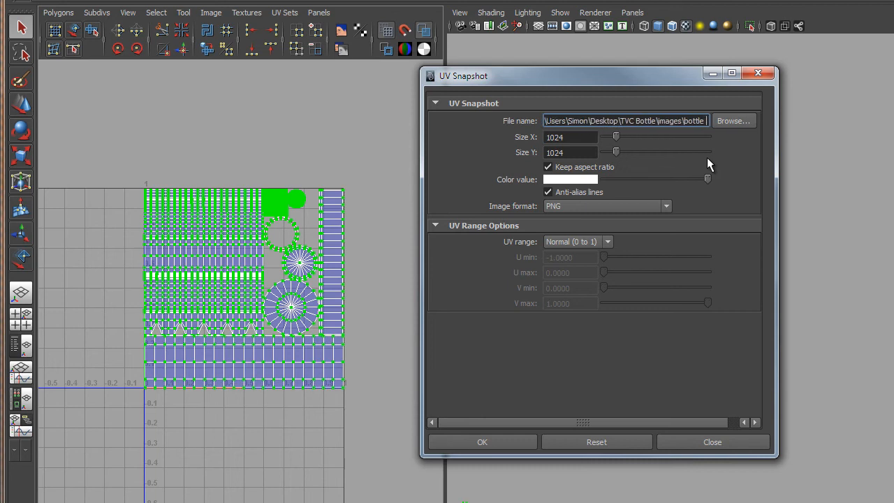
{"action": "type", "text": "TEMPLATE"}
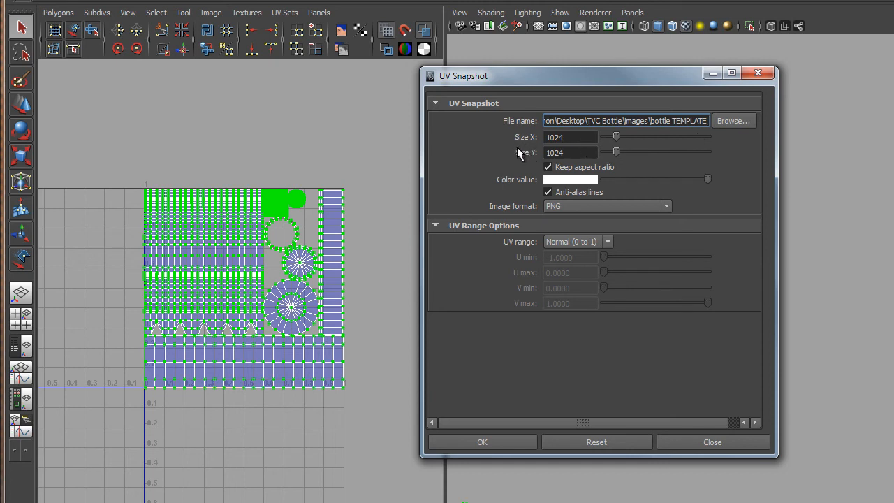
Export the UV snapshot as a 1024 x 1024 PNG using the Normal (0 to 1) UV range.
{"action": "double_click", "coordinate": [567, 137]}
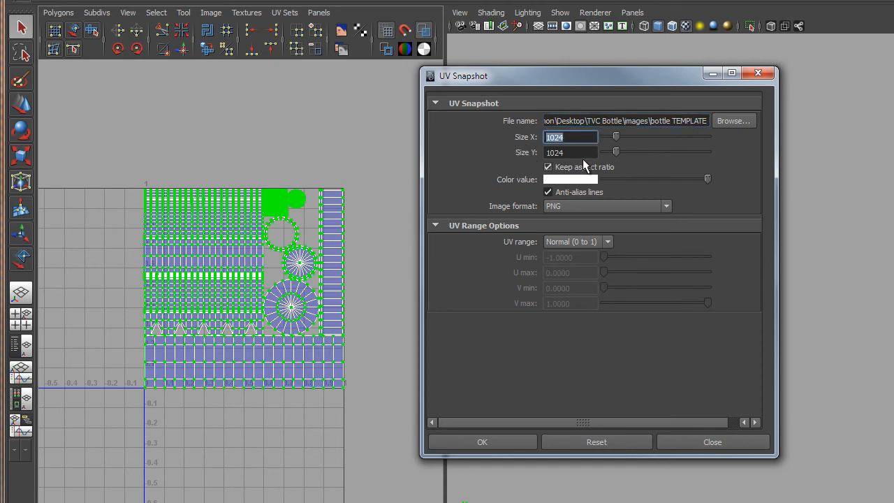
{"action": "key", "text": "Tab"}
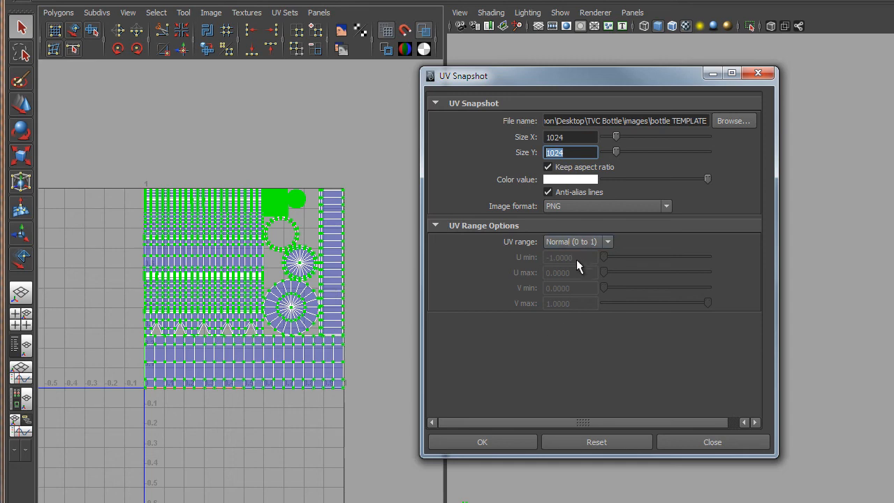
{"action": "scroll", "coordinate": [207, 396], "scroll_direction": "down", "scroll_amount": 5}
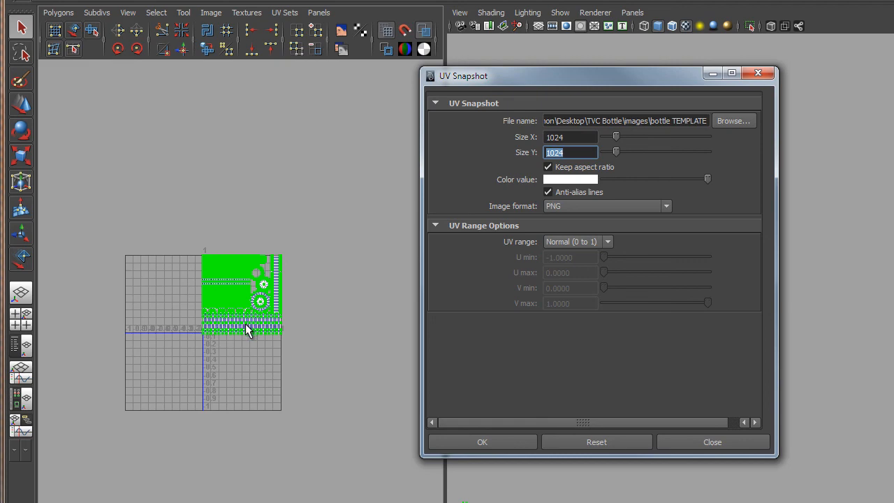
{"action": "scroll", "coordinate": [246, 324], "scroll_direction": "up", "scroll_amount": 5}
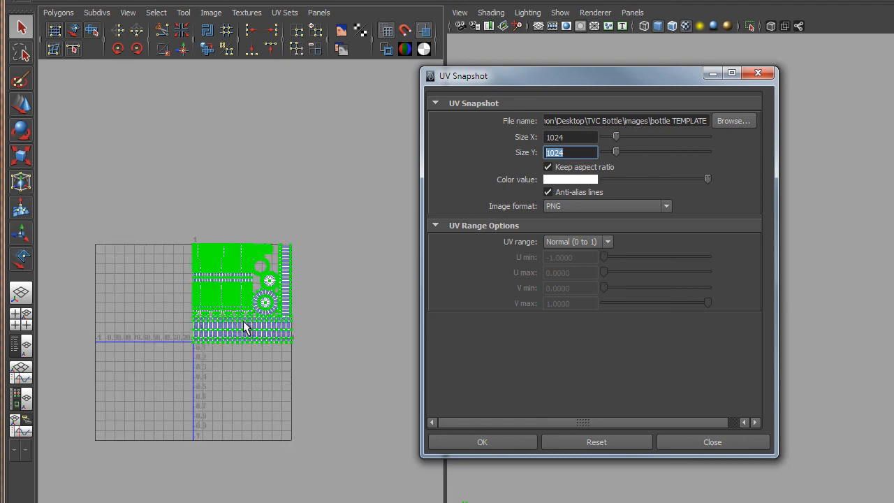
{"action": "left_click", "coordinate": [491, 446]}
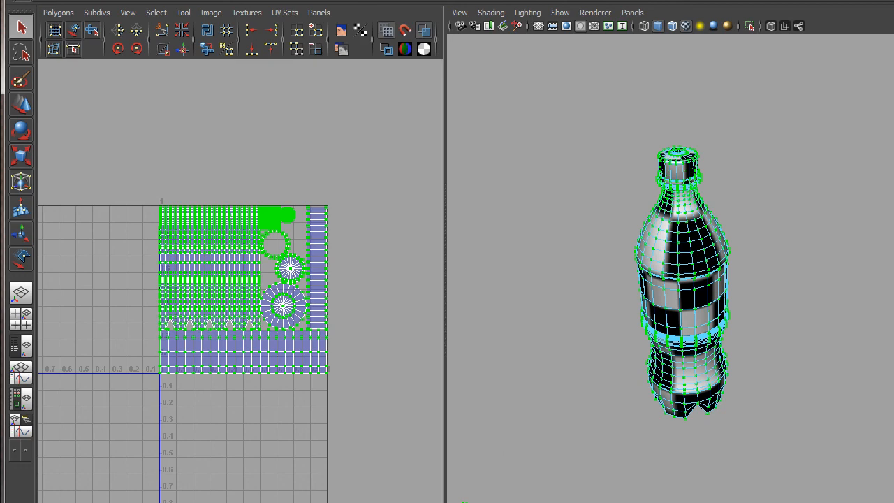
Switch to the TVC Bottle project folder in Windows Explorer and open the bottle TEMPLATE image from the images folder.
{"action": "key", "text": "alt+Tab"}
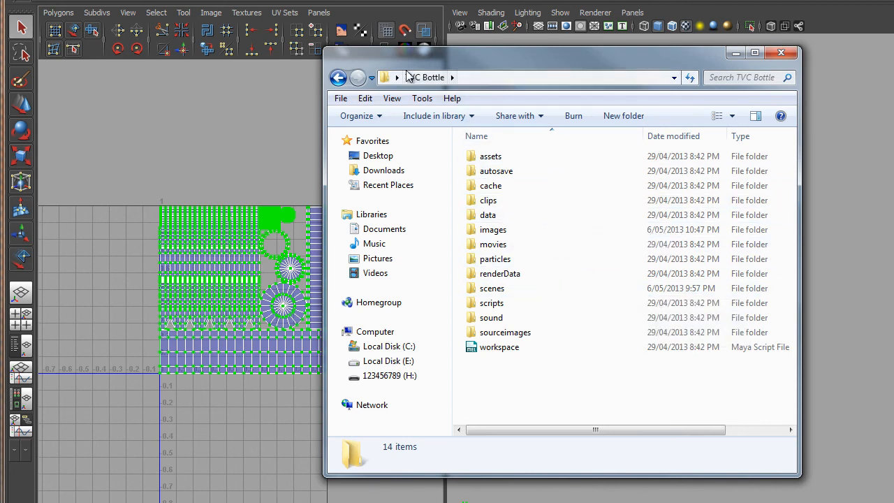
{"action": "double_click", "coordinate": [486, 232]}
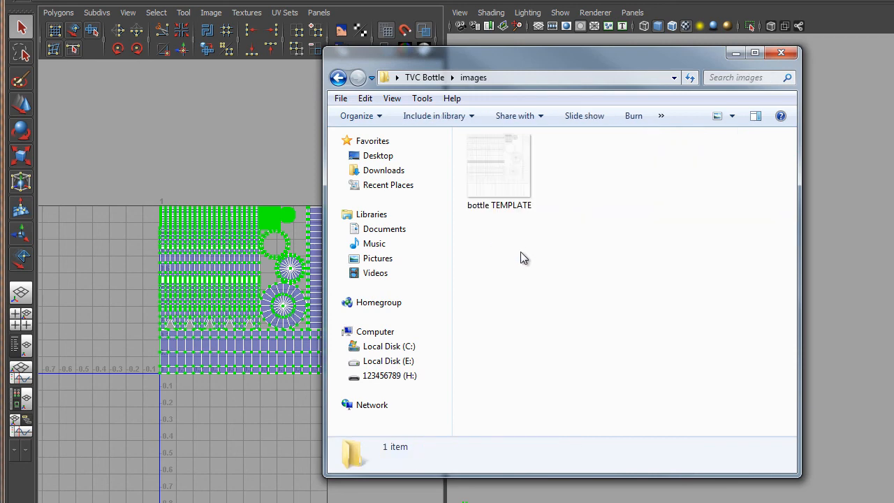
{"action": "double_click", "coordinate": [508, 181]}
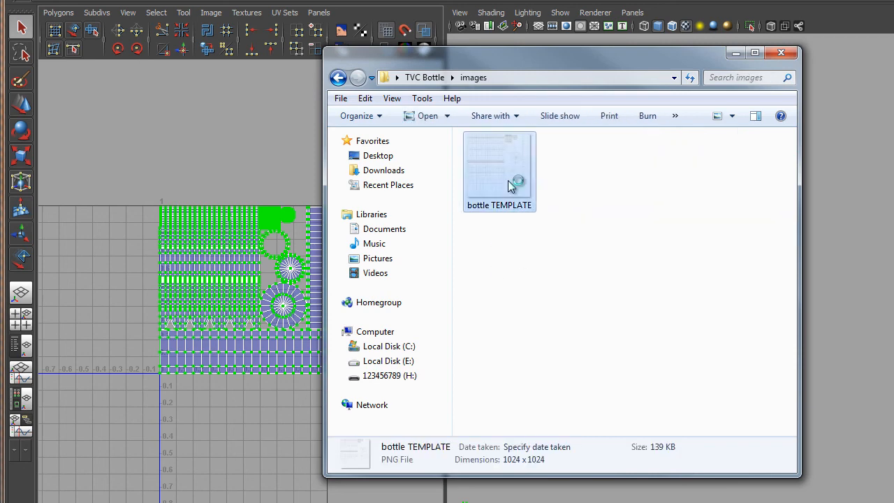